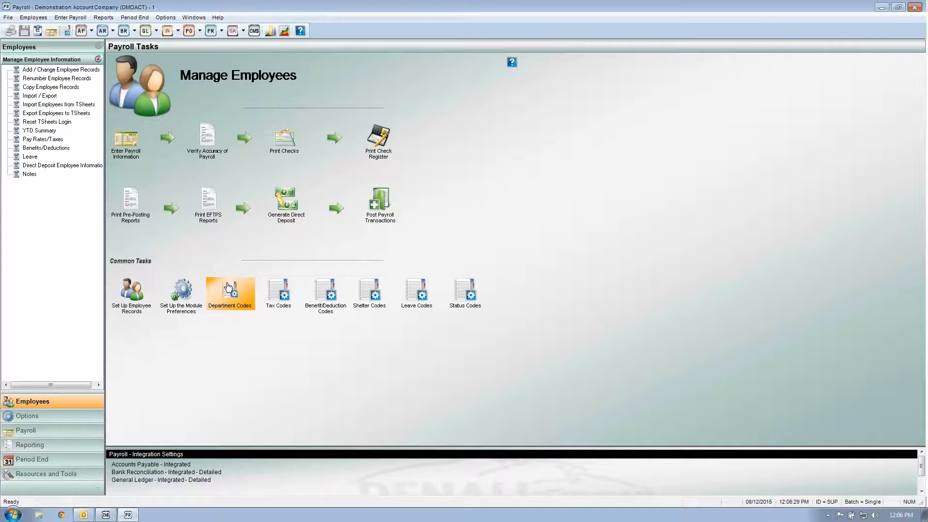
# - Open the department code lookup and compare the regular wages expense accounts assigned to each department
pyautogui.click(227, 284)
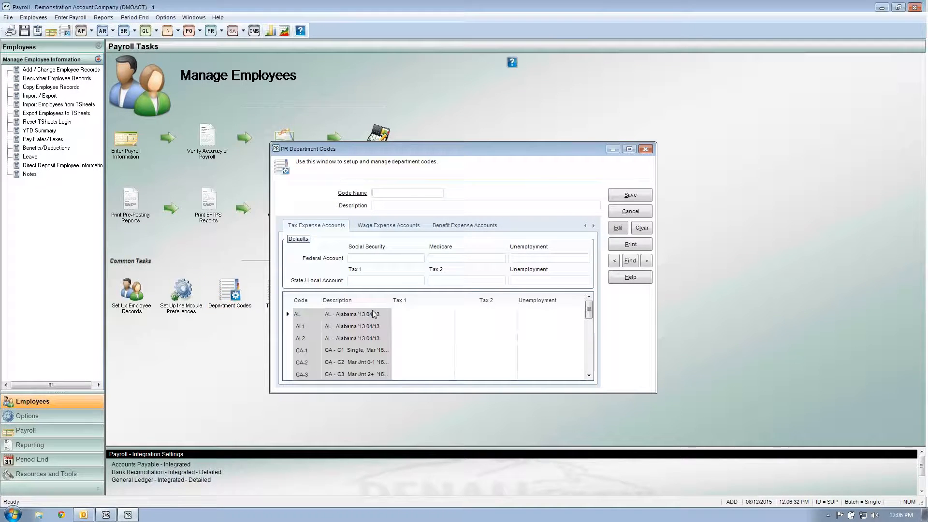
pyautogui.click(630, 262)
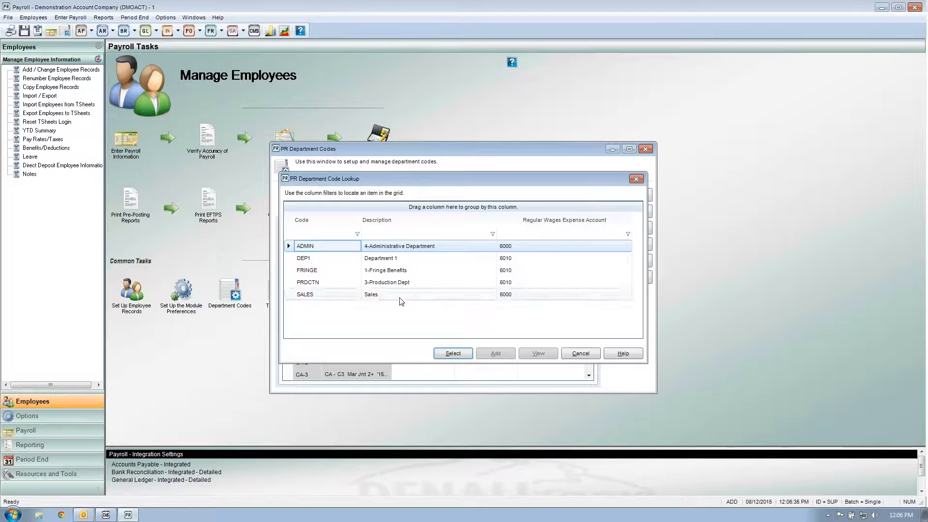
pyautogui.click(507, 258)
pyautogui.click(506, 271)
pyautogui.click(507, 281)
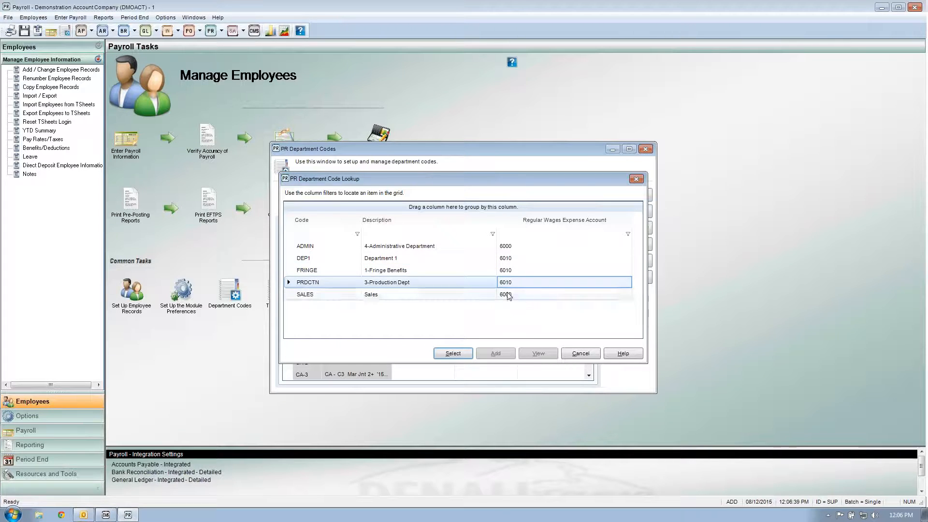
pyautogui.click(513, 260)
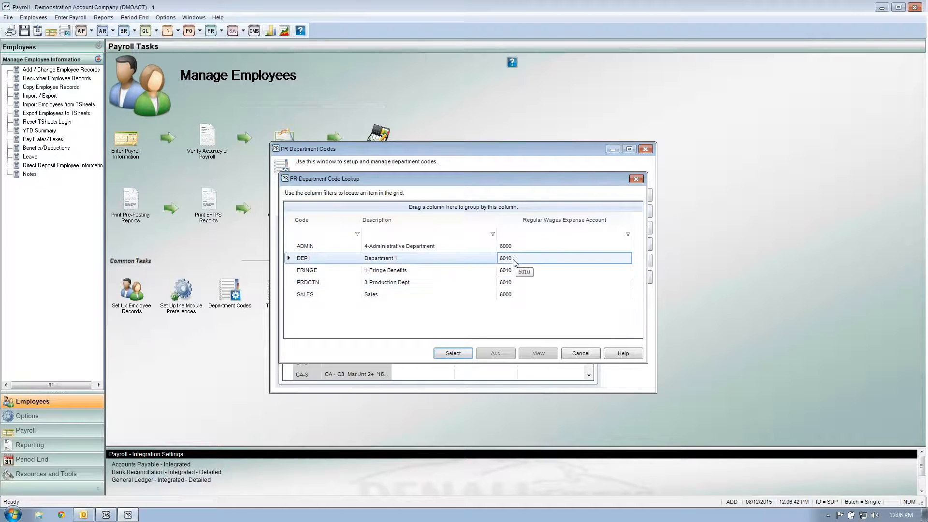
pyautogui.click(513, 271)
pyautogui.click(513, 282)
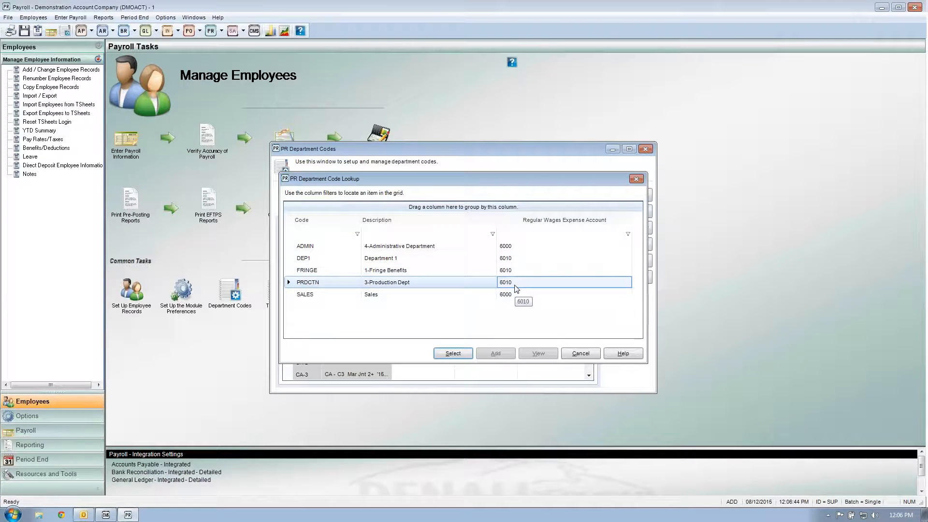
pyautogui.click(514, 249)
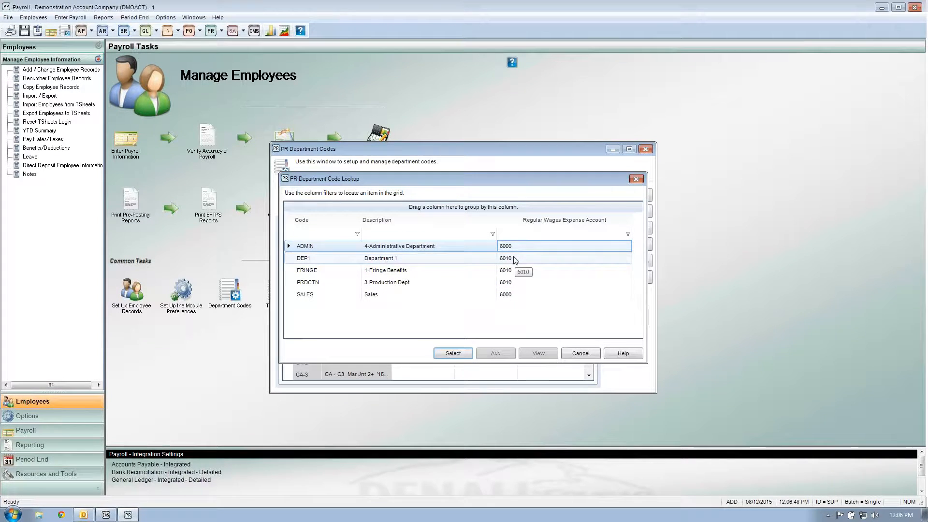
pyautogui.click(515, 260)
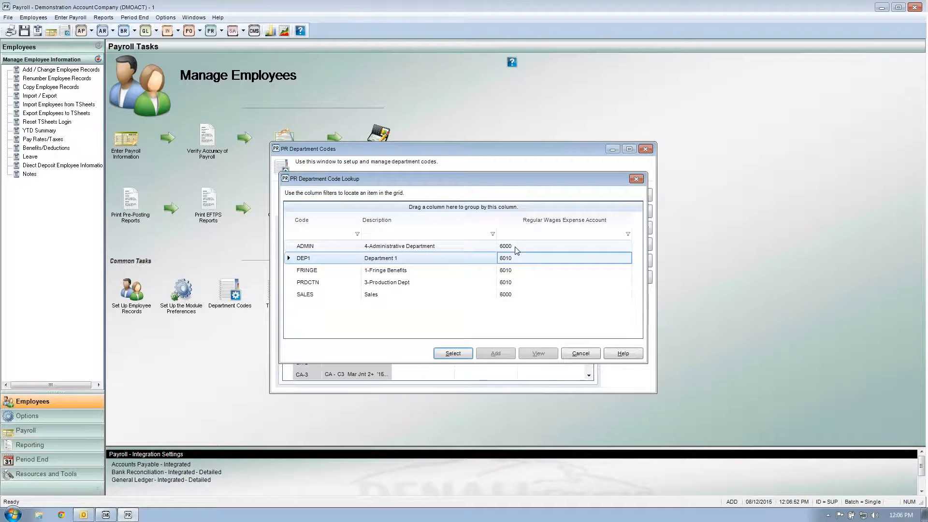
pyautogui.click(516, 249)
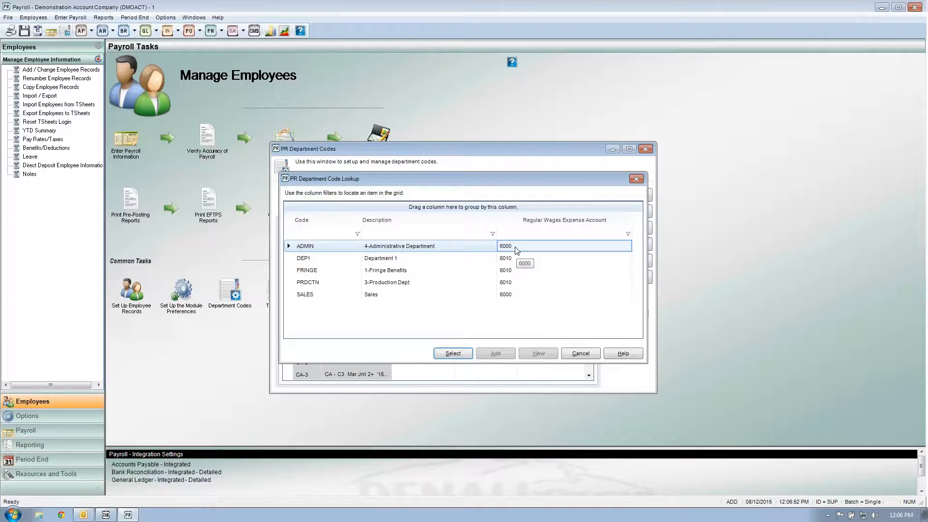
pyautogui.click(516, 260)
pyautogui.click(516, 272)
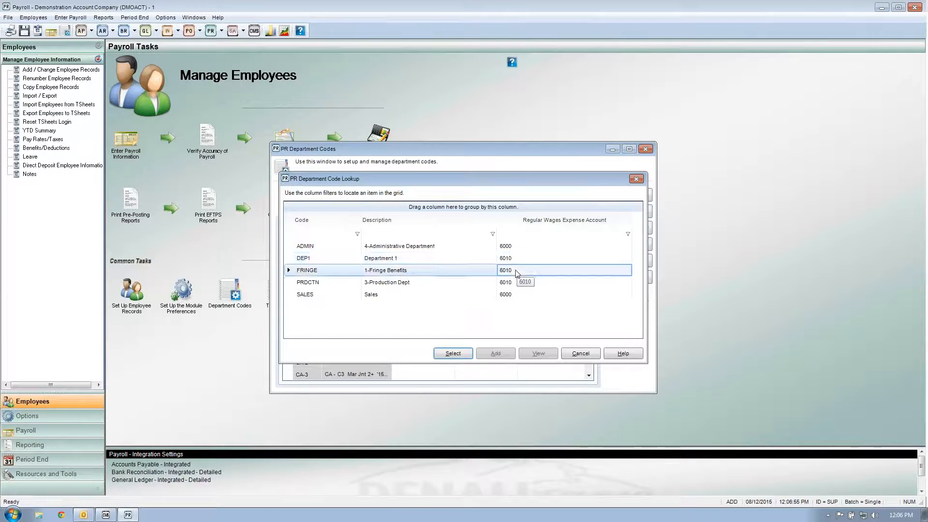
pyautogui.click(515, 282)
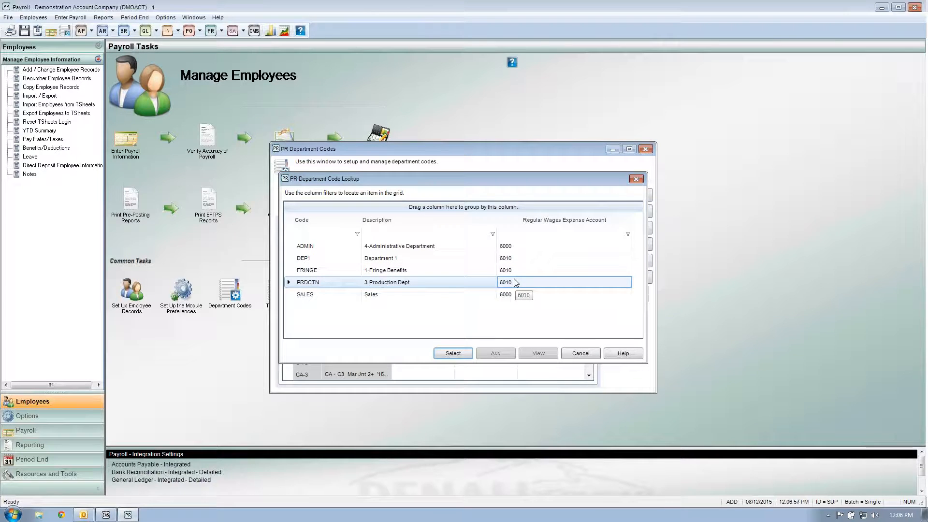
pyautogui.click(394, 258)
pyautogui.click(396, 271)
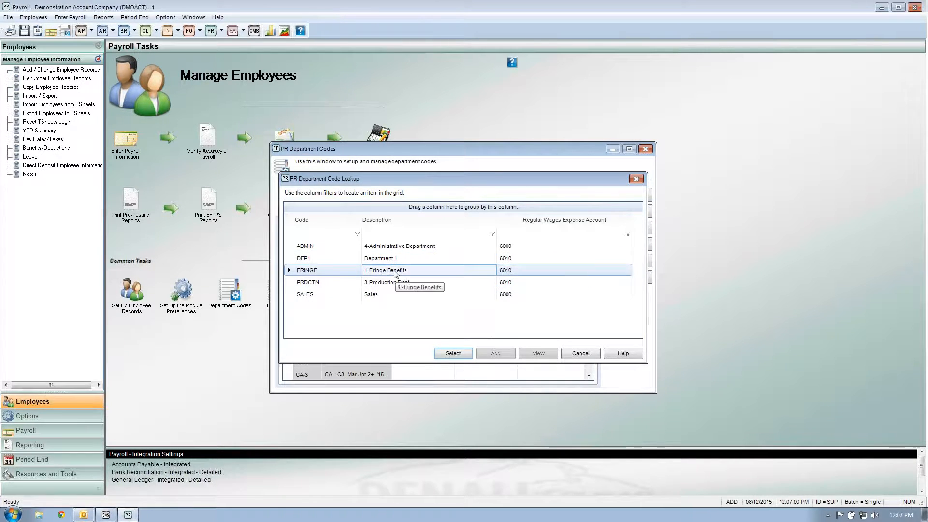
pyautogui.click(406, 282)
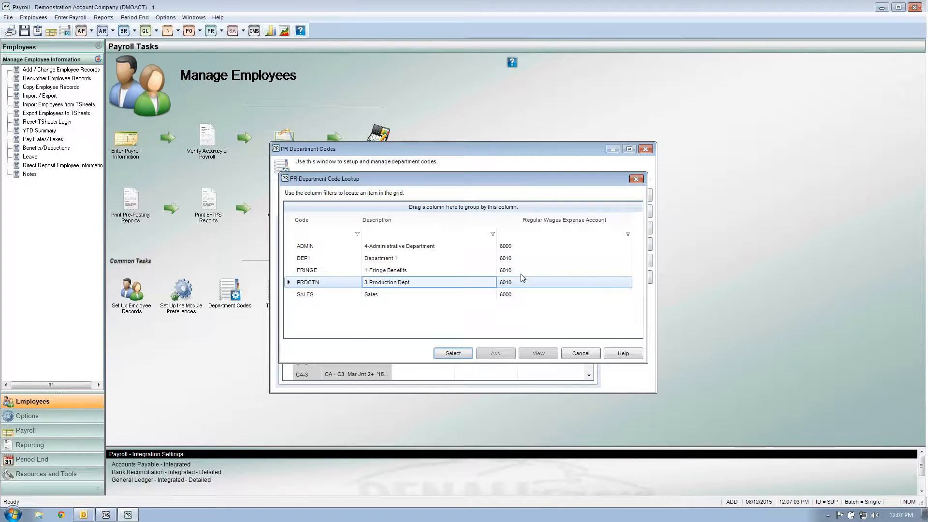
pyautogui.click(517, 246)
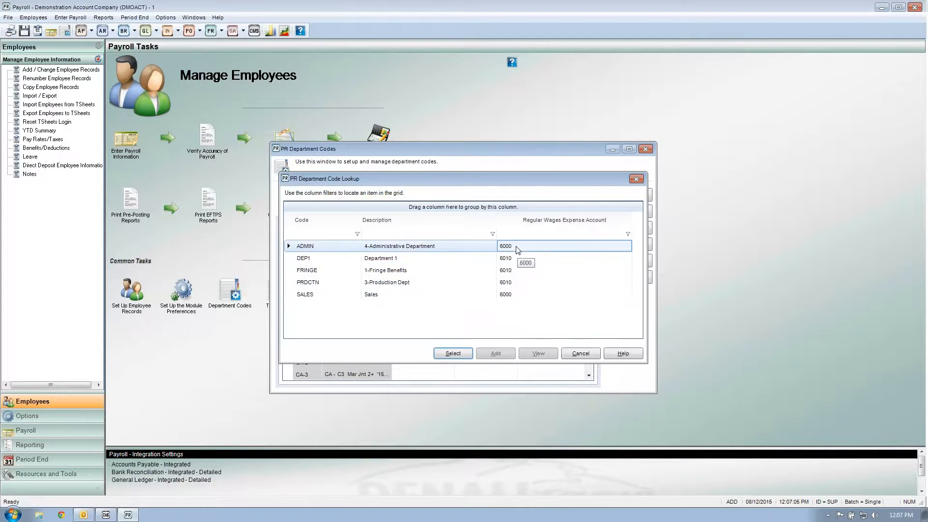
pyautogui.click(514, 295)
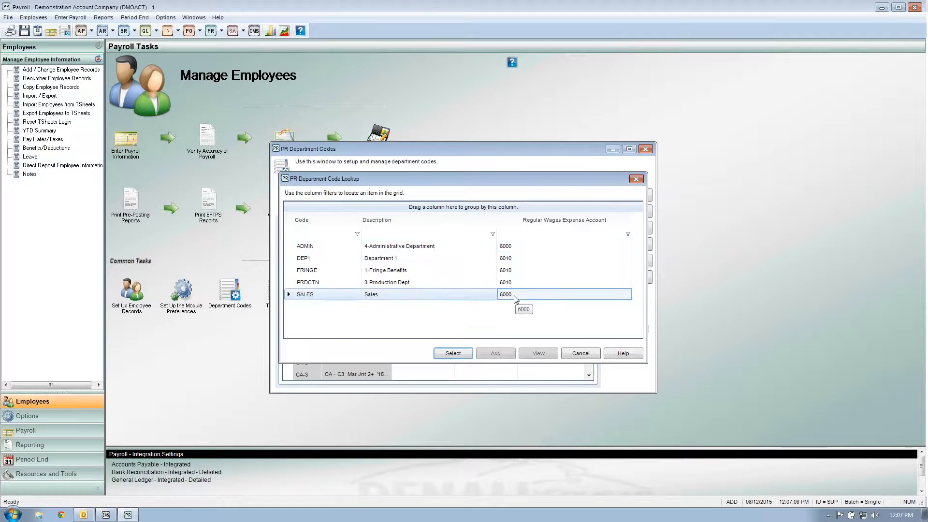
# - Load the ADMIN department code and examine its default federal and state/local tax expense accounts
pyautogui.click(511, 246)
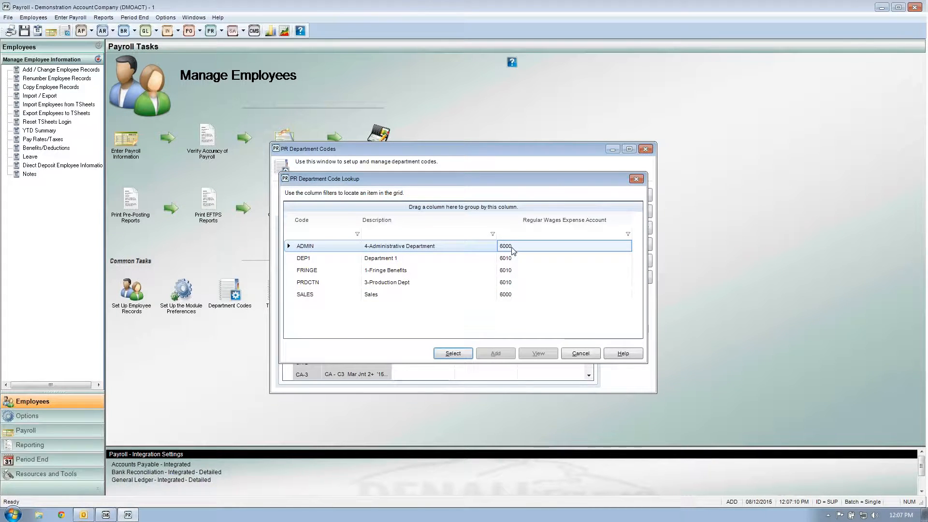
pyautogui.click(453, 353)
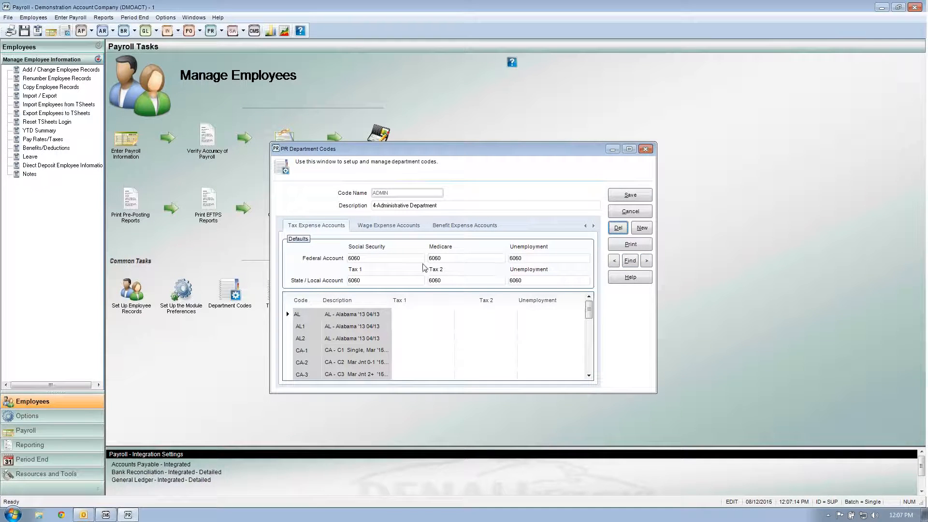
pyautogui.click(386, 258)
pyautogui.click(450, 259)
pyautogui.click(527, 259)
pyautogui.click(394, 260)
pyautogui.click(459, 259)
pyautogui.click(512, 259)
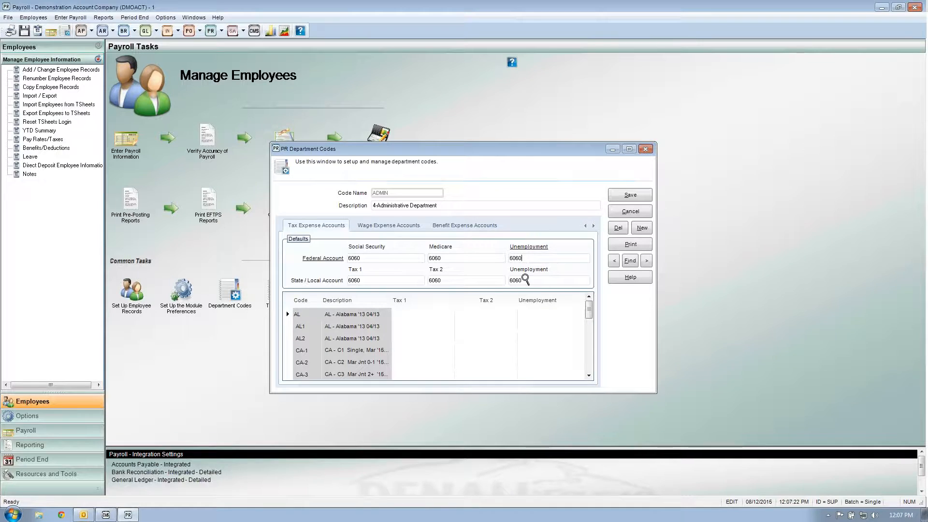
pyautogui.click(525, 280)
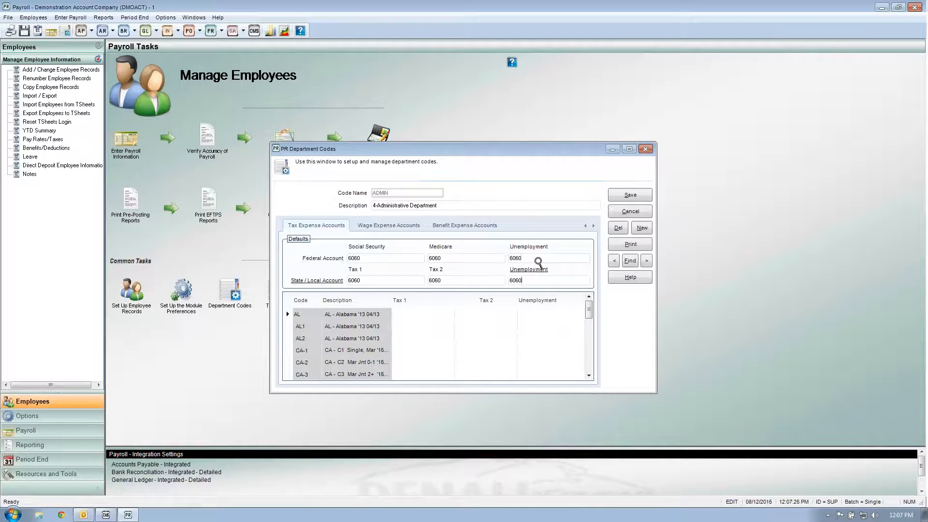
# - Look up the GL account behind the federal unemployment default and choose account 6060 Payroll Taxes
pyautogui.click(524, 257)
pyautogui.doubleClick(524, 257)
pyautogui.press('F2')
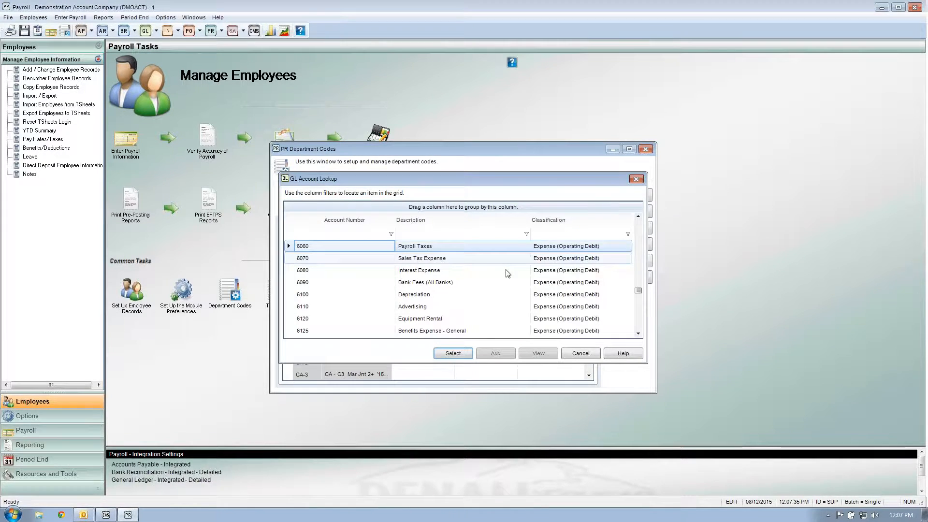
pyautogui.click(420, 247)
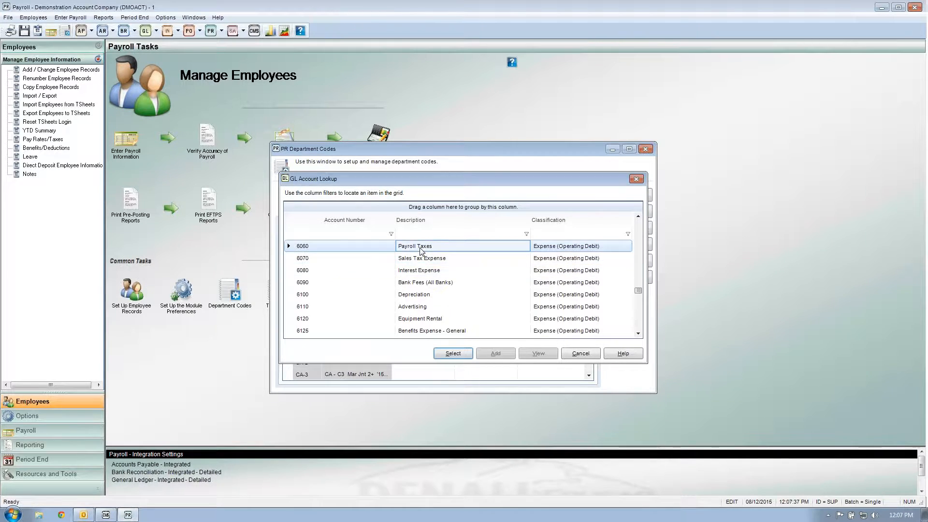
pyautogui.click(638, 216)
pyautogui.click(637, 216)
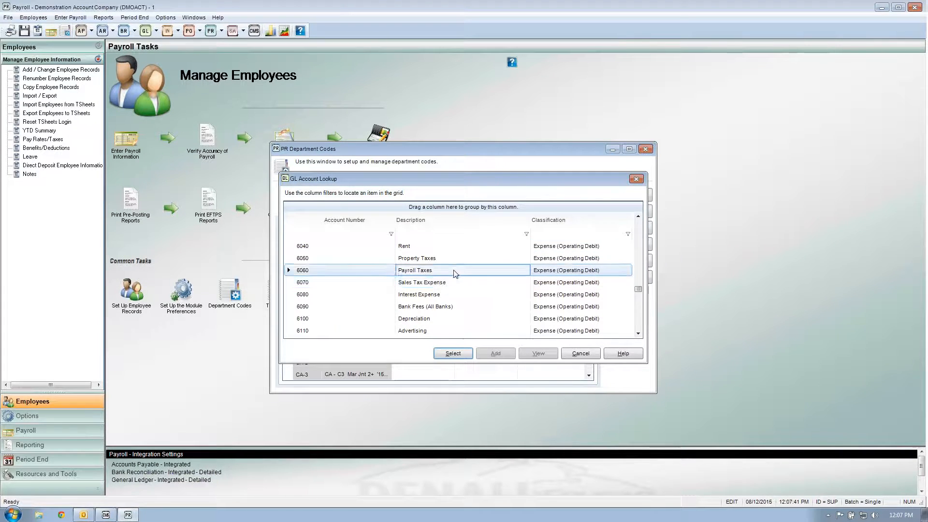
pyautogui.click(453, 353)
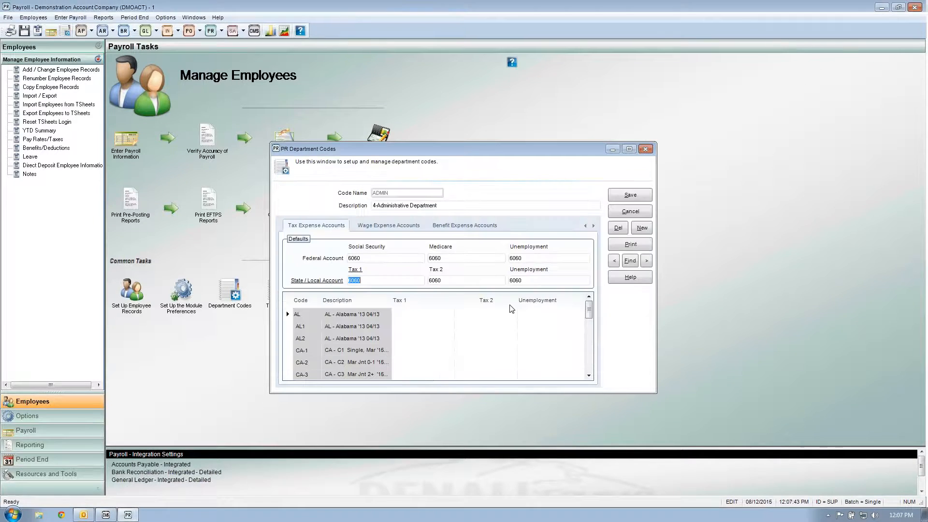
# - Examine the wage expense accounts of the ADMIN department for each wage type, from Regular through Other
pyautogui.click(402, 227)
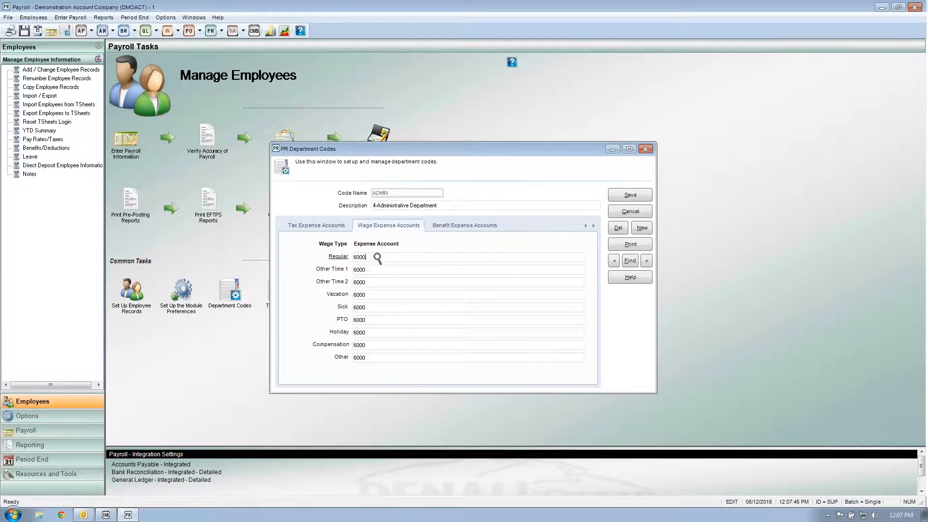
pyautogui.press('Tab')
pyautogui.click(376, 266)
pyautogui.click(372, 283)
pyautogui.press('Tab')
pyautogui.click(370, 346)
pyautogui.click(371, 360)
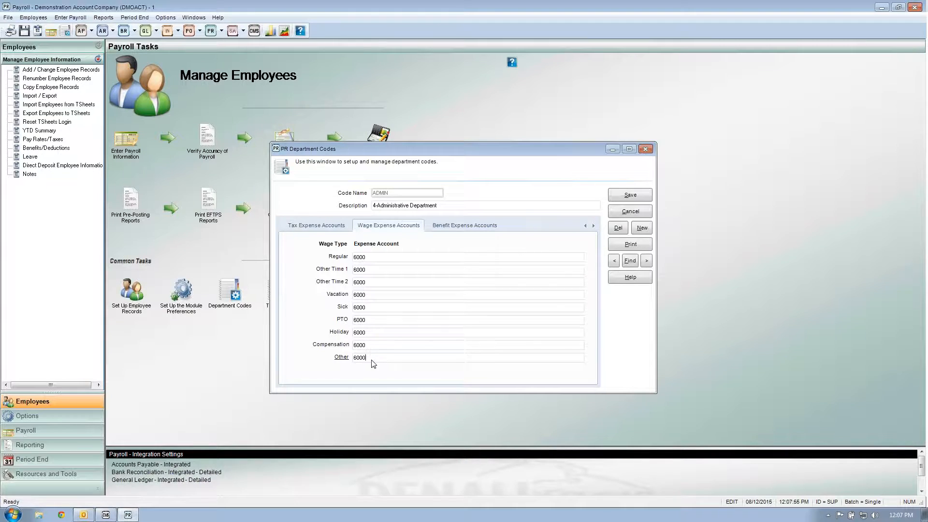
pyautogui.click(370, 256)
pyautogui.click(372, 269)
pyautogui.click(370, 282)
pyautogui.click(370, 295)
pyautogui.click(370, 307)
pyautogui.click(368, 320)
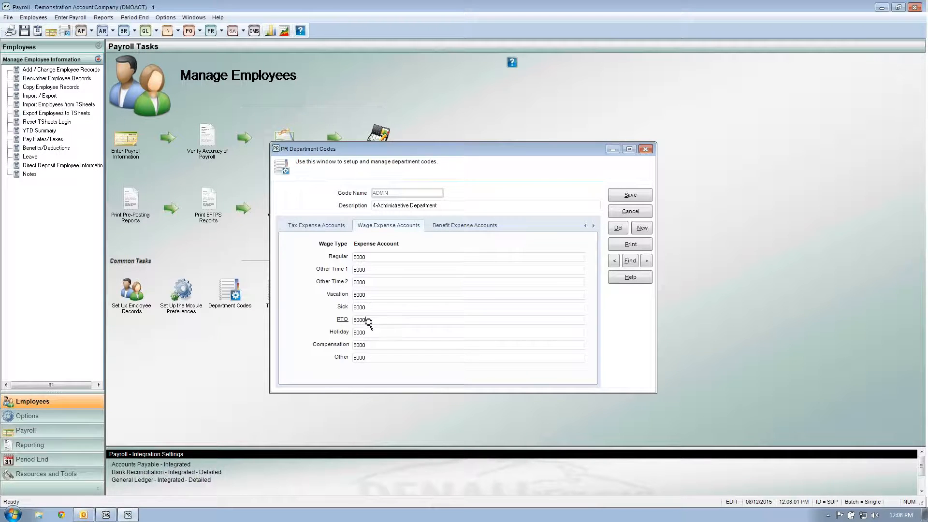
# - Examine the ADMIN department's benefit expense accounts for the dental, health insurance and OR-WBF codes, and close the department codes without saving
pyautogui.click(463, 229)
pyautogui.click(452, 284)
pyautogui.click(449, 296)
pyautogui.click(447, 307)
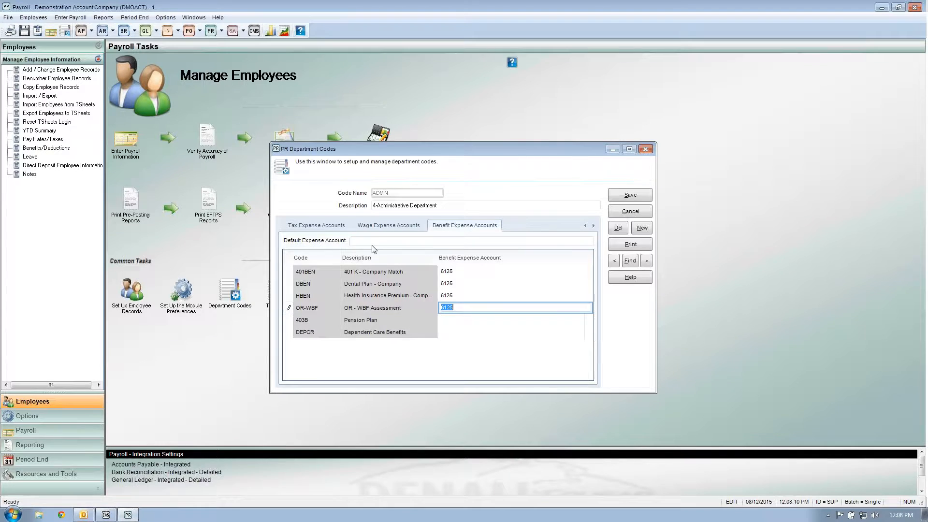
pyautogui.click(626, 215)
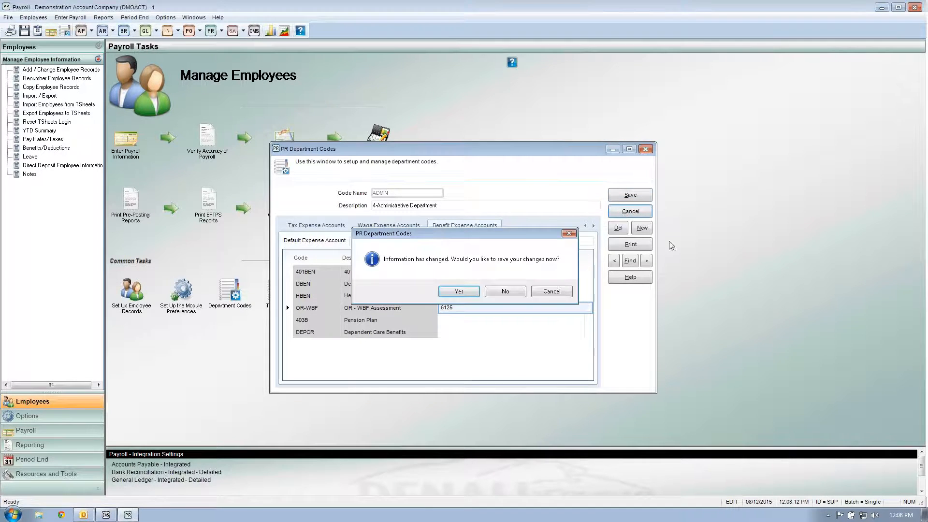
pyautogui.click(503, 292)
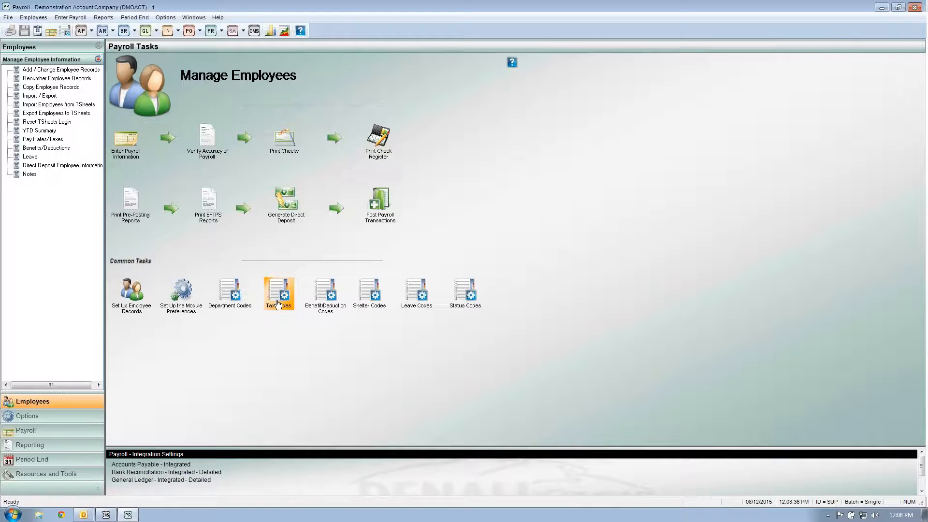
# - Open the FED tax code for editing
pyautogui.click(278, 303)
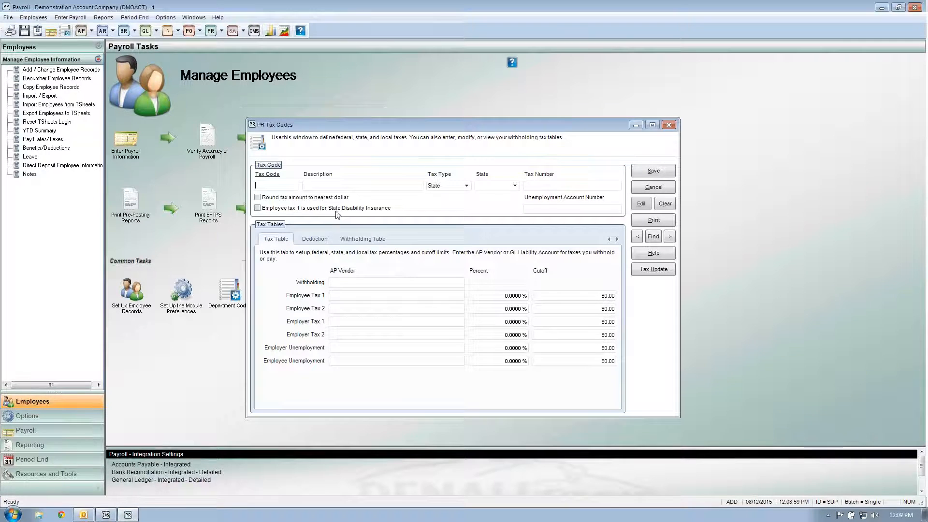
pyautogui.write('FED')
pyautogui.press('Tab')
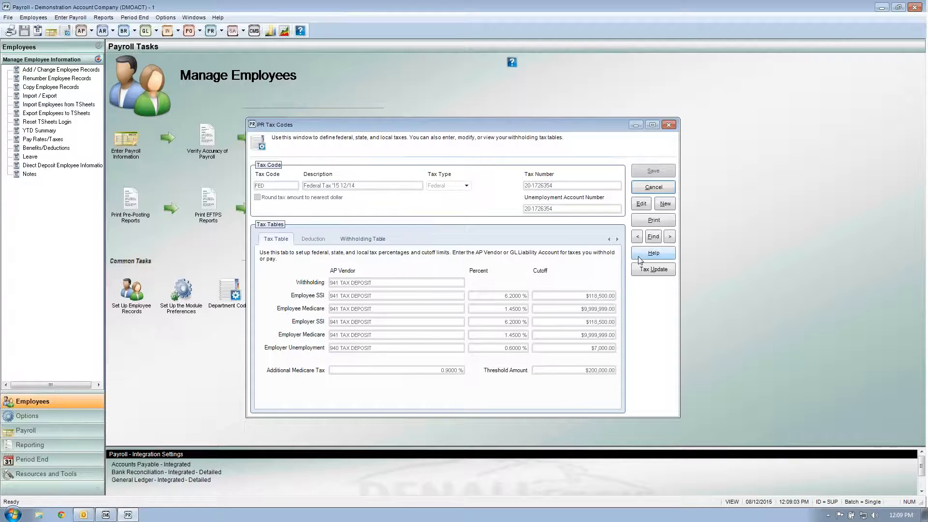
pyautogui.click(640, 204)
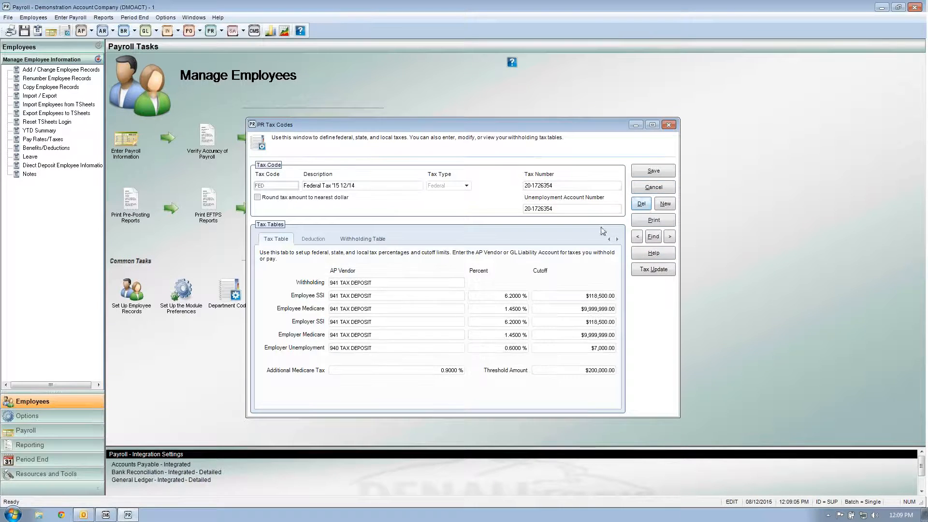
# - Review the AP vendors assigned to withholding and to the employee and employer SSI and Medicare taxes
pyautogui.click(365, 296)
pyautogui.click(364, 295)
pyautogui.click(370, 309)
pyautogui.click(368, 322)
pyautogui.click(370, 334)
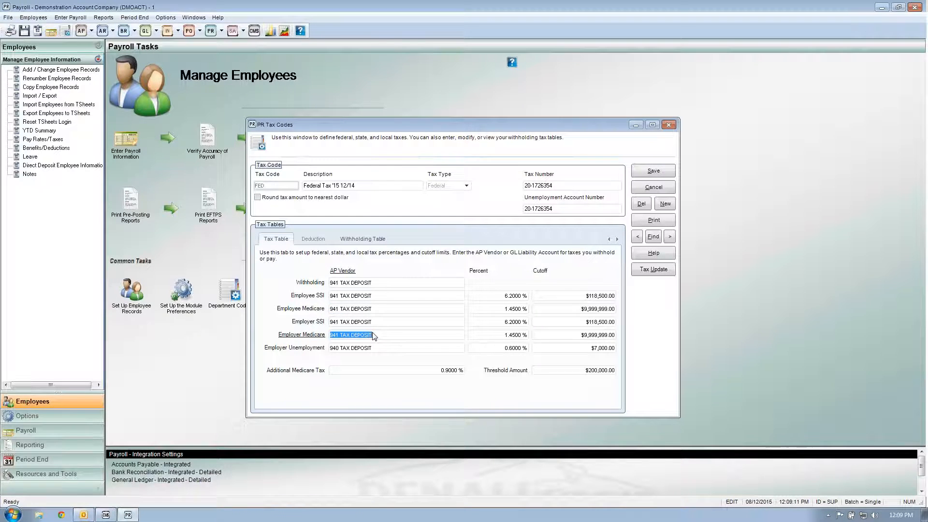
pyautogui.click(358, 285)
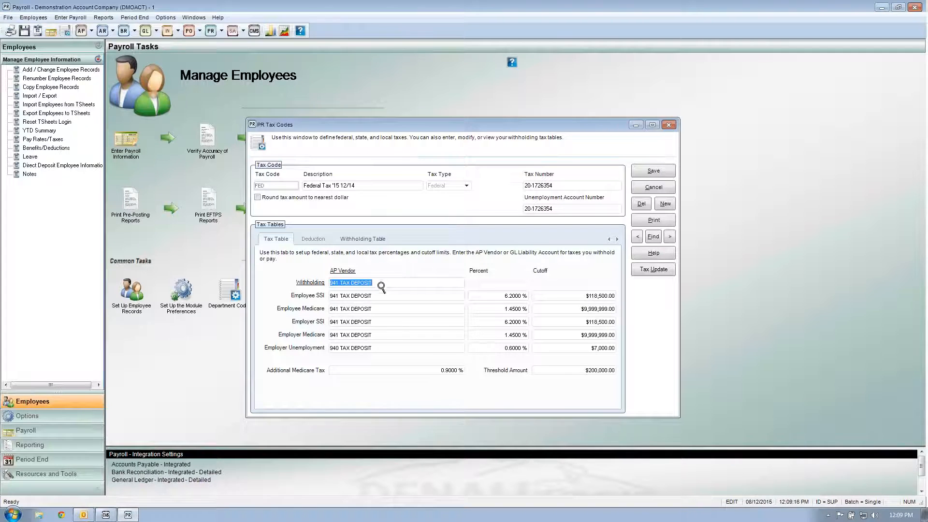
pyautogui.click(379, 295)
pyautogui.click(377, 308)
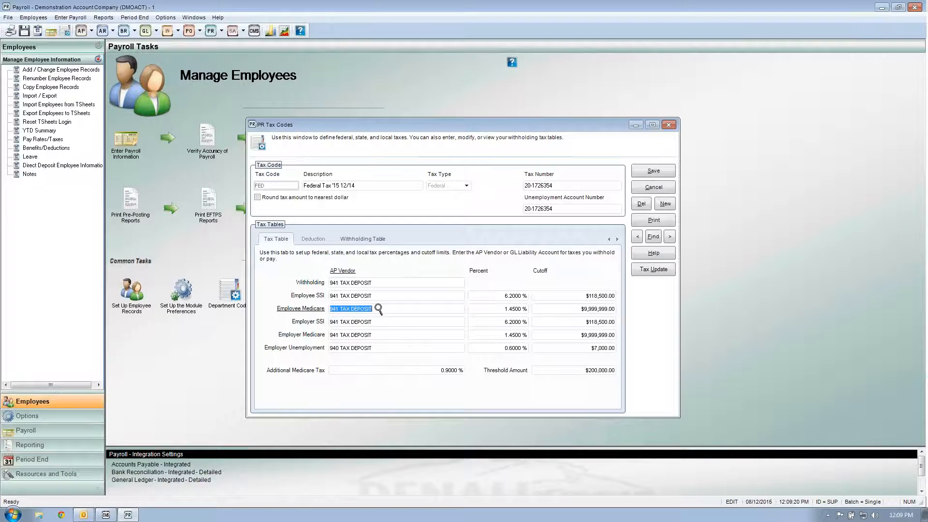
pyautogui.click(377, 322)
pyautogui.click(376, 335)
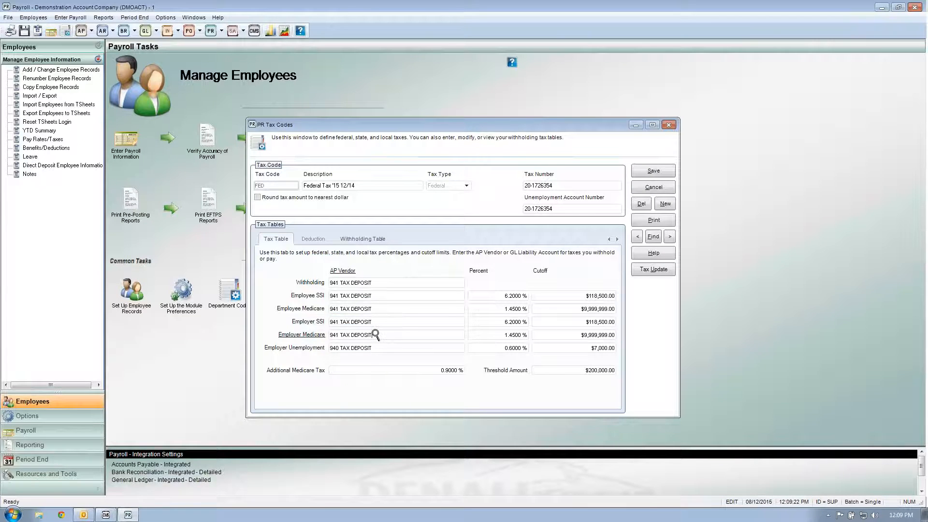
# - Compare the AP vendor assigned to employer unemployment with the vendors for withholding, SSI and Medicare
pyautogui.click(374, 348)
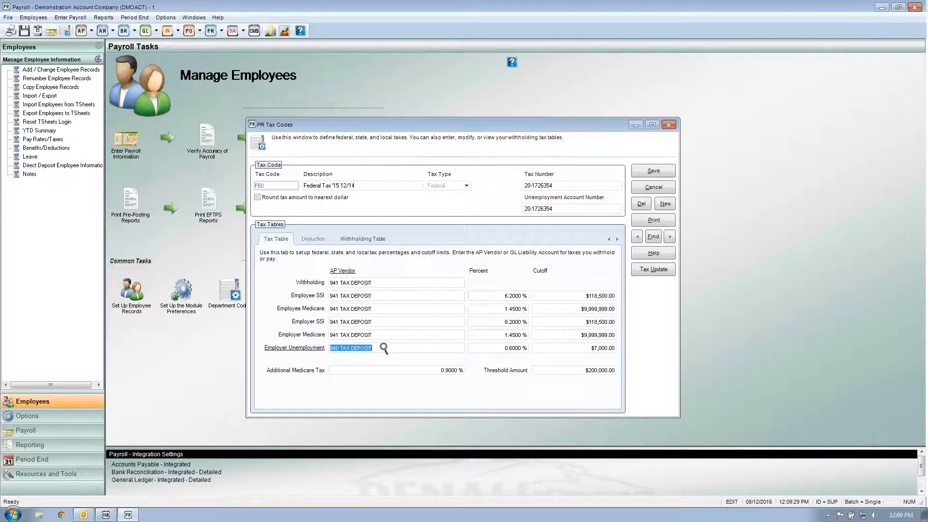
pyautogui.click(380, 284)
pyautogui.click(380, 296)
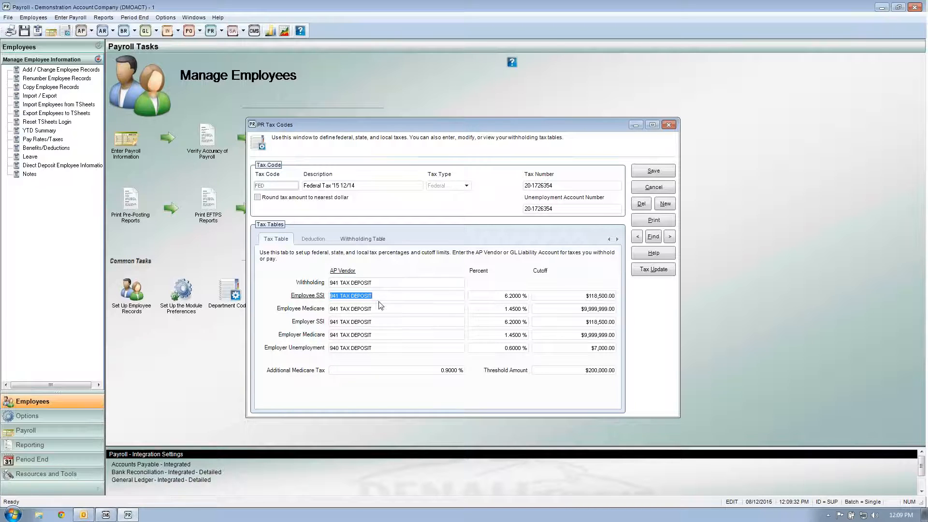
pyautogui.click(379, 309)
pyautogui.click(378, 322)
pyautogui.click(379, 335)
pyautogui.click(378, 349)
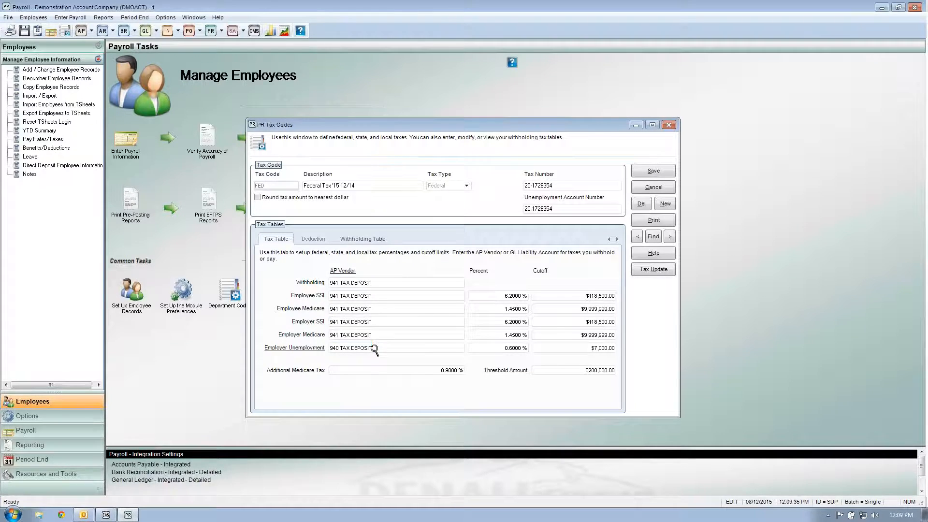
pyautogui.click(374, 284)
pyautogui.click(379, 336)
pyautogui.click(376, 347)
pyautogui.click(369, 288)
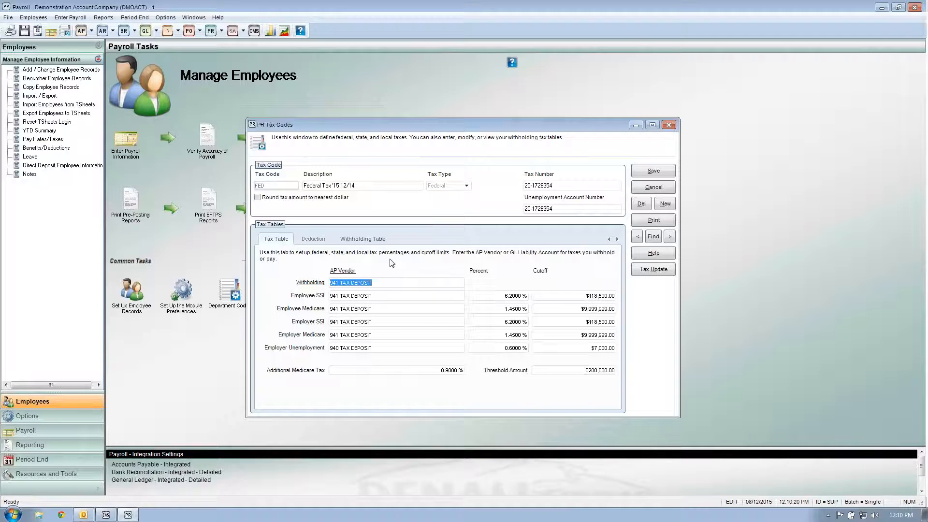
# - Examine the FED withholding table for the Single filing status, including the percentage applied in each bracket
pyautogui.click(370, 241)
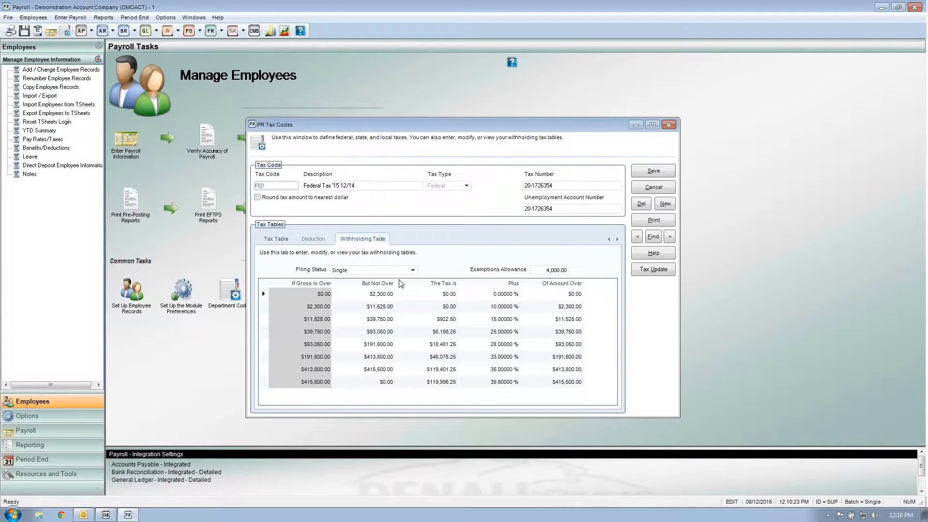
pyautogui.click(383, 294)
pyautogui.press('Down')
pyautogui.press('Down')
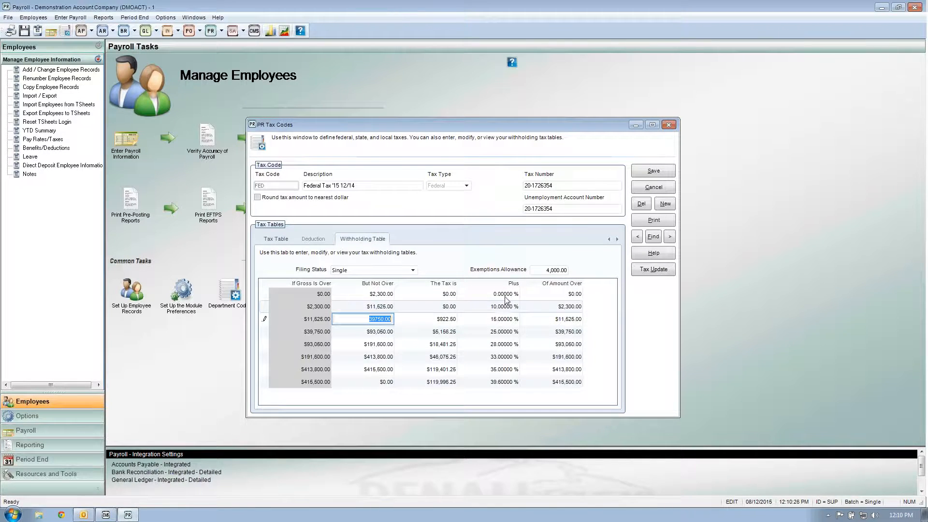
pyautogui.click(506, 301)
pyautogui.press('Down')
pyautogui.press('Down')
pyautogui.press('Down')
pyautogui.press('Down')
pyautogui.press('Down')
pyautogui.click(503, 380)
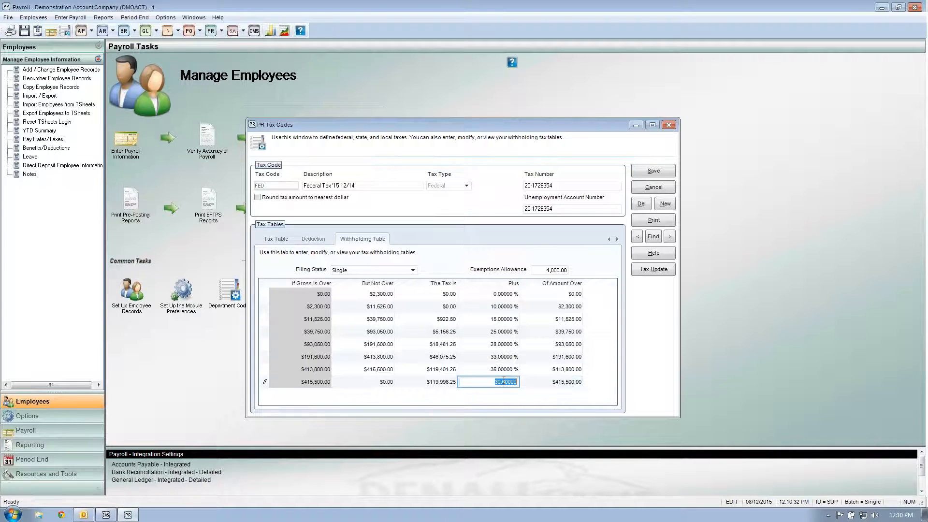
# - Review the But Not Over limit of every bracket in the Single withholding table, from first to last
pyautogui.click(389, 294)
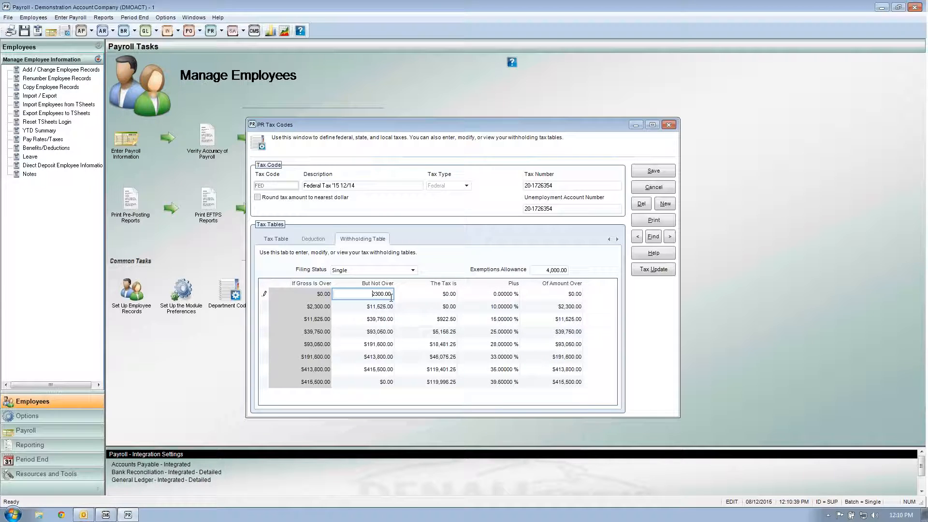
pyautogui.click(387, 306)
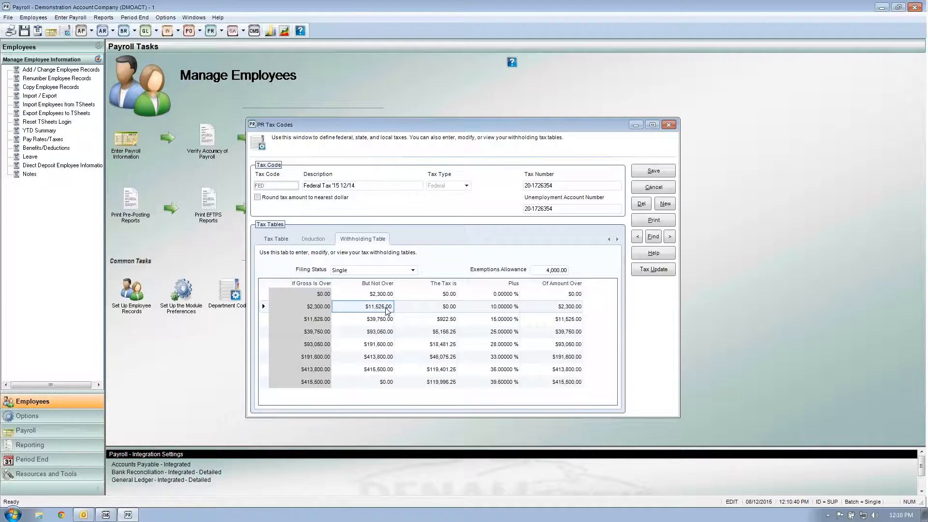
pyautogui.click(387, 309)
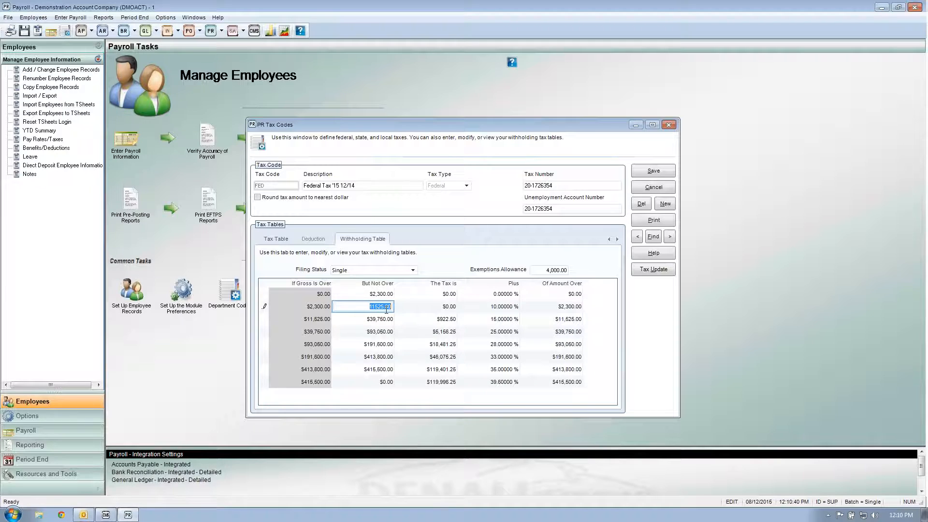
pyautogui.doubleClick(387, 319)
pyautogui.doubleClick(388, 332)
pyautogui.click(387, 344)
pyautogui.click(387, 344)
pyautogui.doubleClick(384, 356)
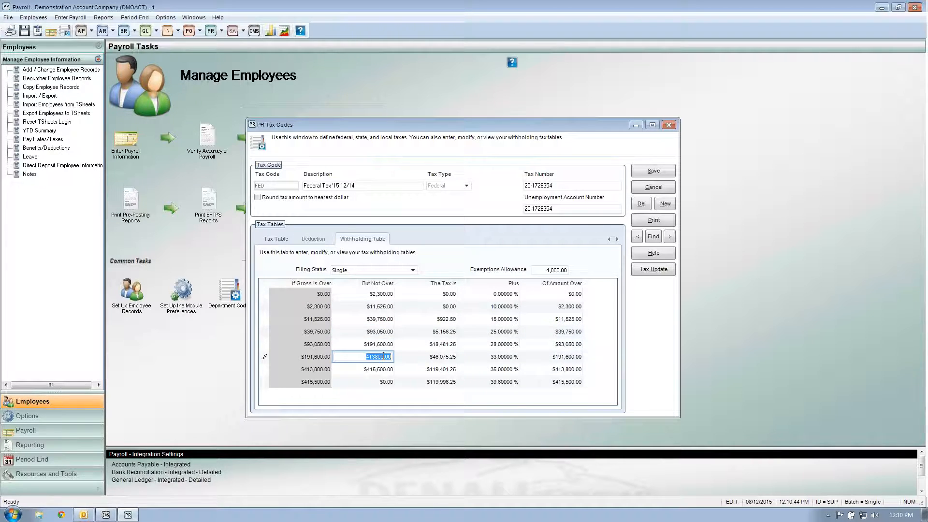
pyautogui.doubleClick(386, 368)
pyautogui.doubleClick(385, 382)
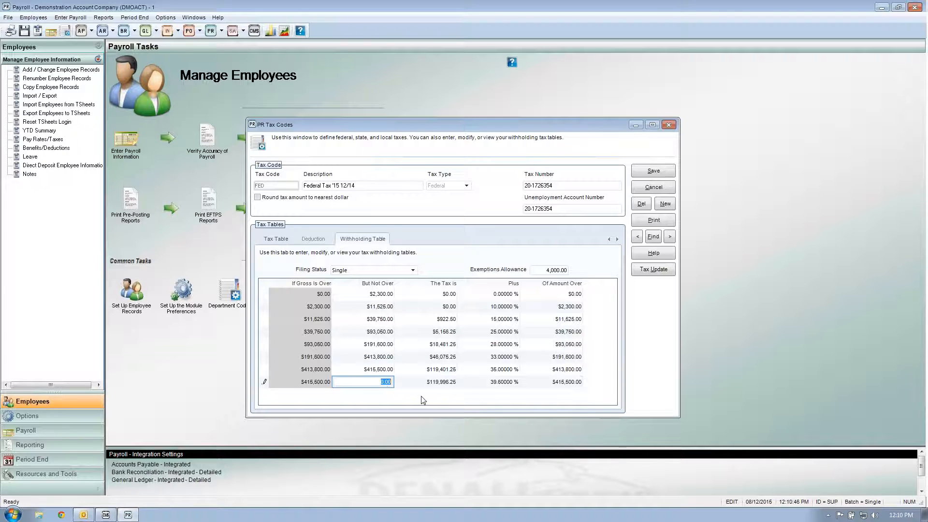
# - Show the withholding table for the Married Filing Jointly status and examine the But Not Over limits of its brackets
pyautogui.click(412, 270)
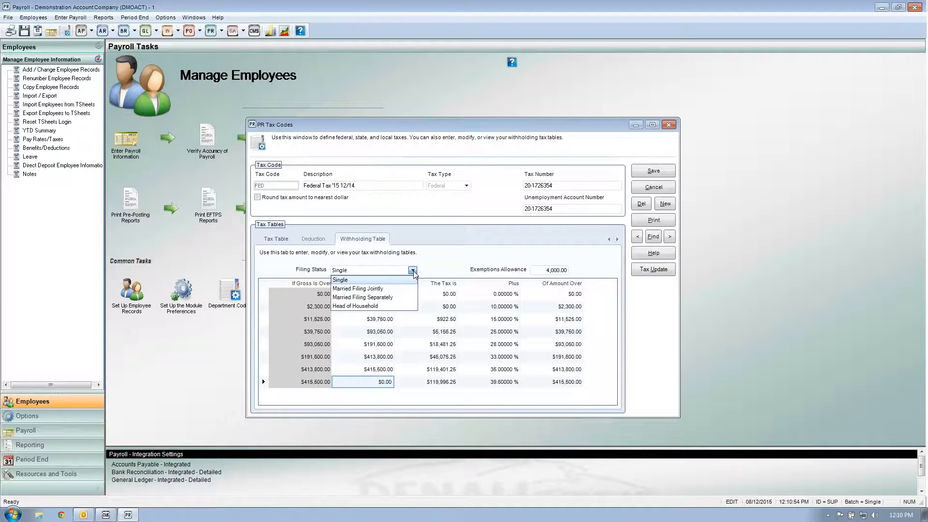
pyautogui.click(396, 288)
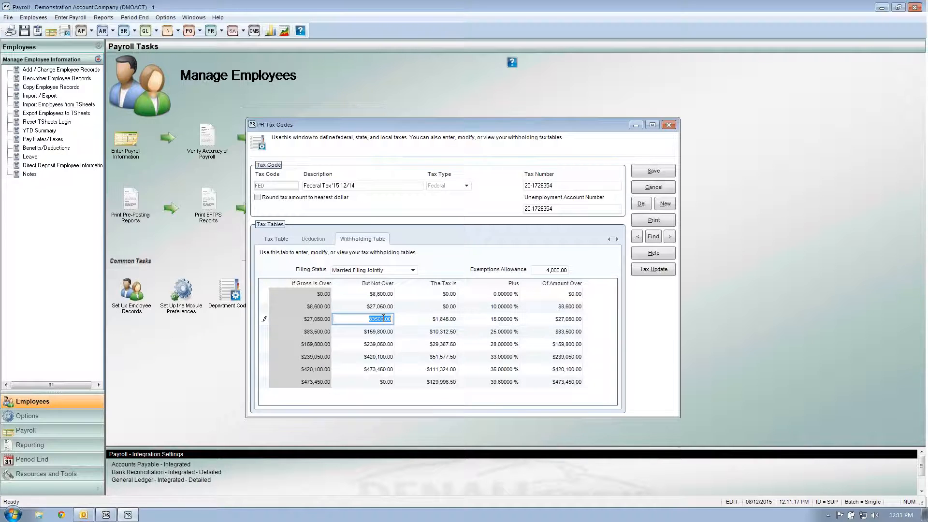
pyautogui.click(380, 332)
pyautogui.press('Down')
pyautogui.press('Down')
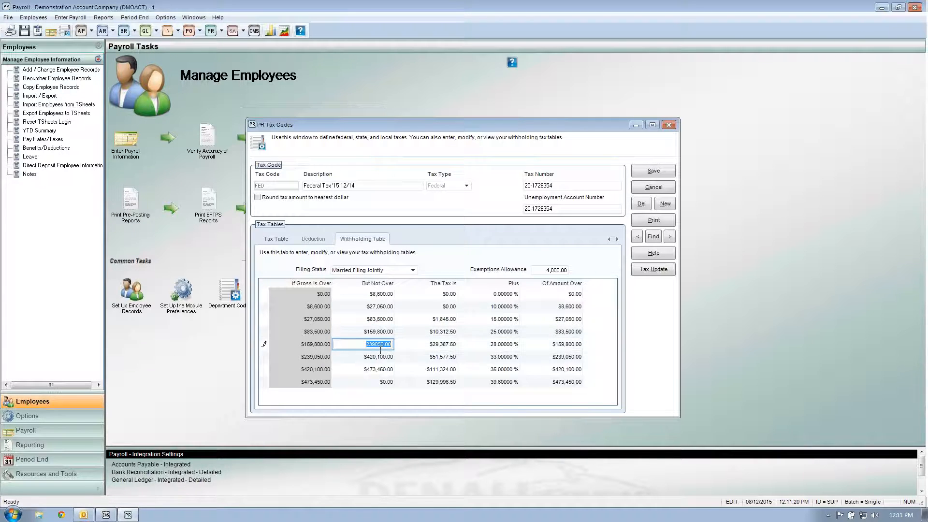
pyautogui.click(389, 295)
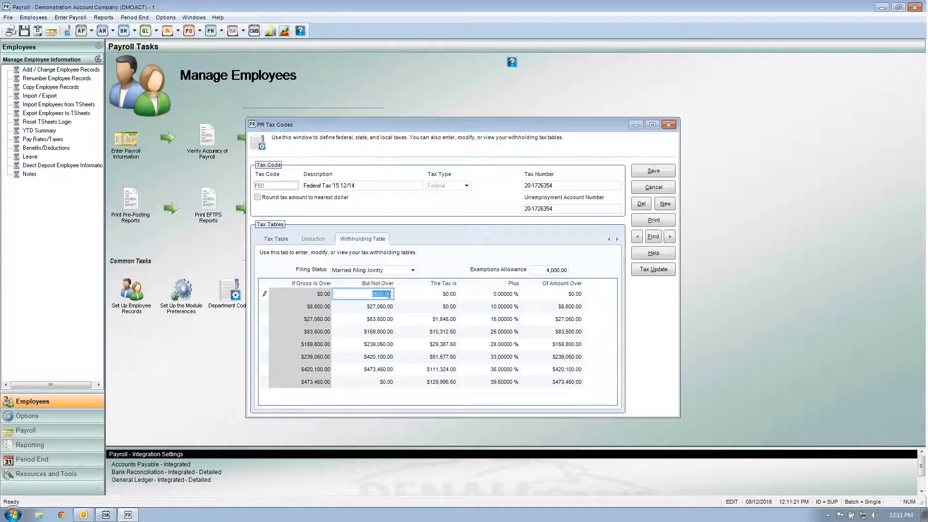
pyautogui.click(382, 319)
pyautogui.click(381, 330)
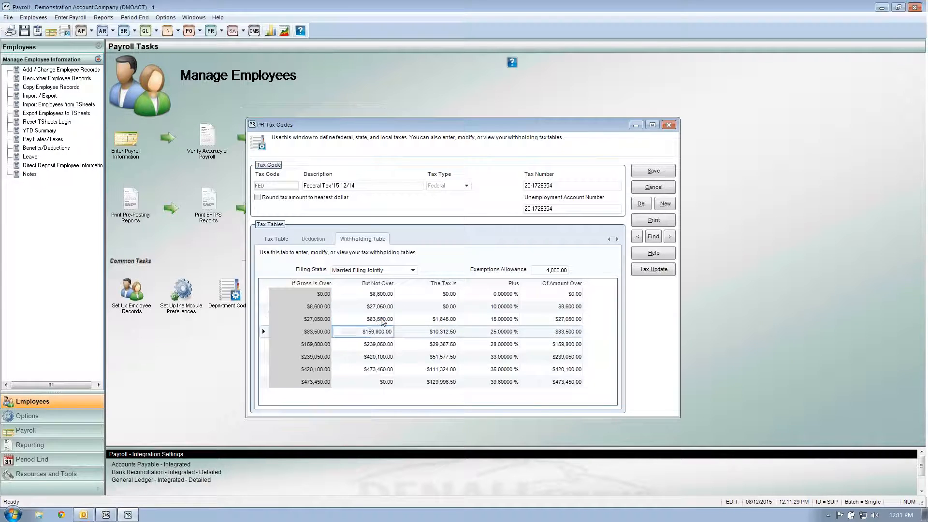
pyautogui.click(376, 298)
pyautogui.click(377, 307)
pyautogui.click(379, 321)
pyautogui.click(379, 331)
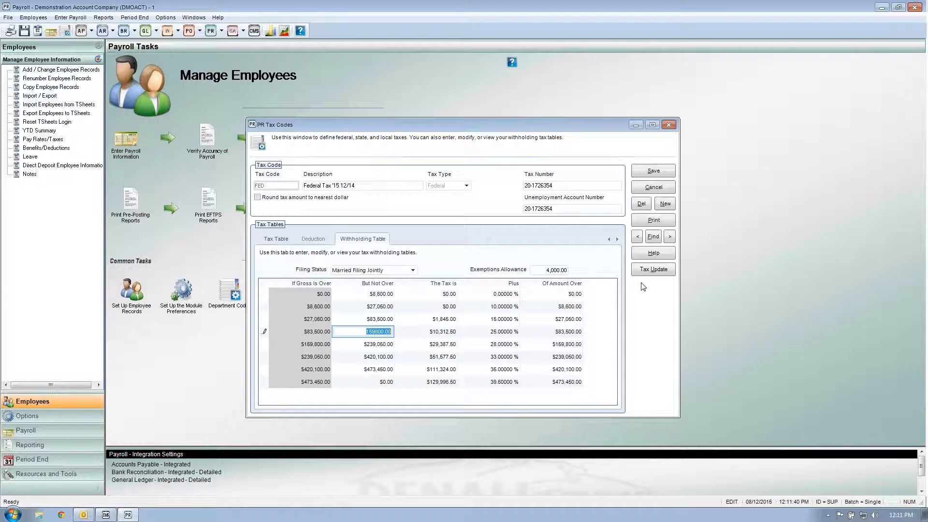
# - Run a tax update of the FED code from the Internet source, and close the tax code record without saving
pyautogui.click(653, 269)
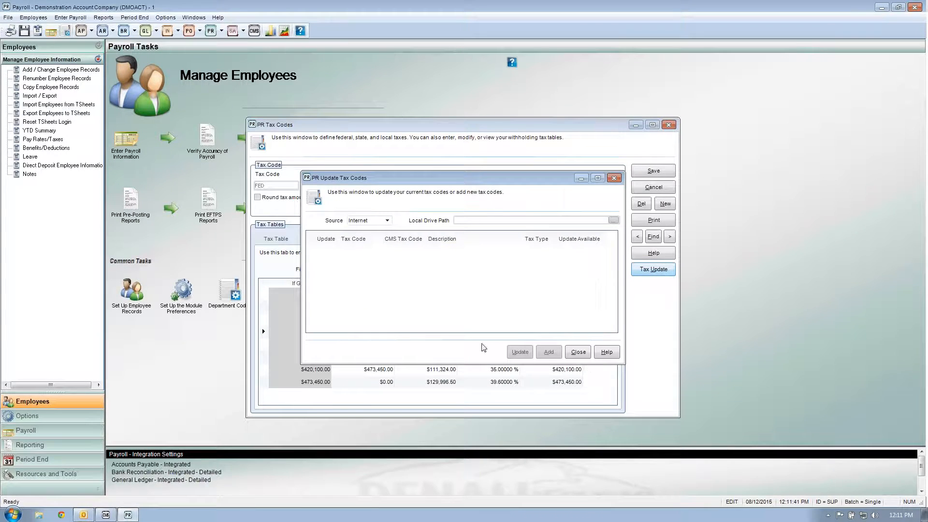
pyautogui.scroll(-3, 384, 285)
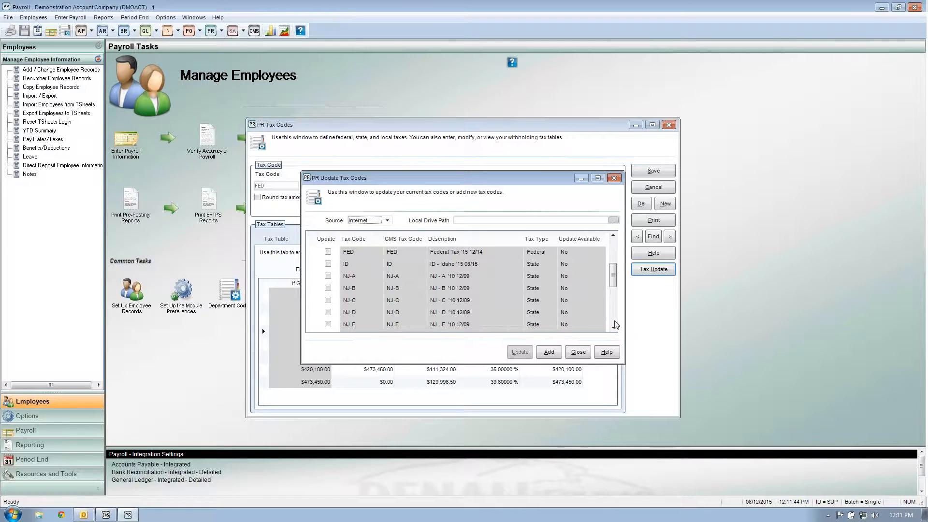
pyautogui.click(328, 252)
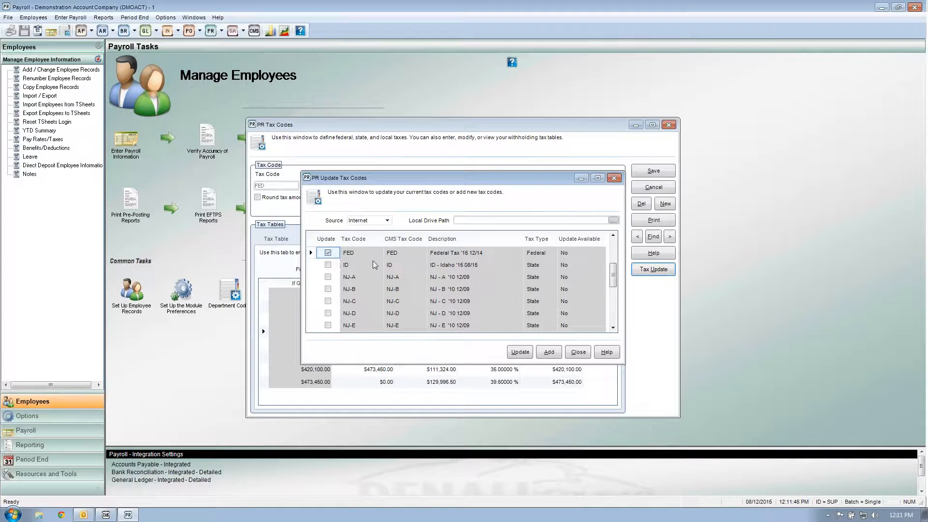
pyautogui.click(517, 356)
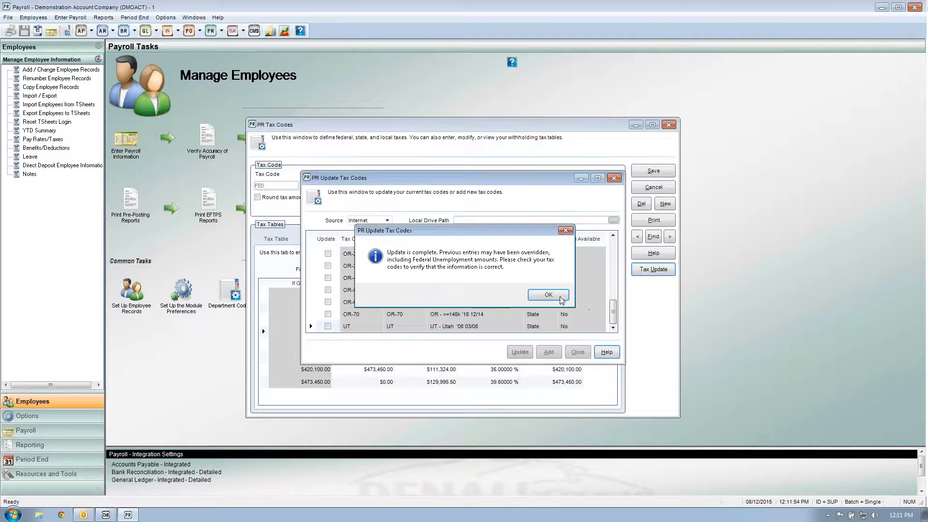
pyautogui.click(555, 295)
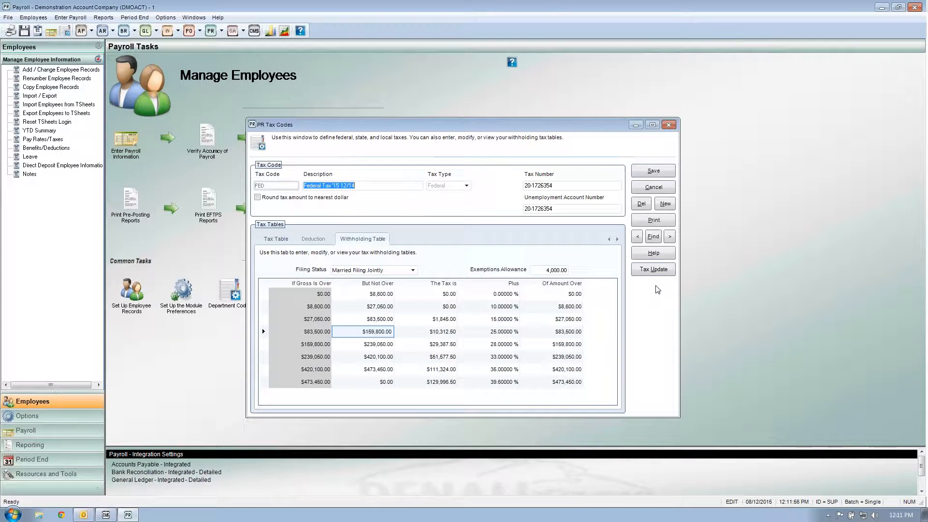
pyautogui.click(654, 187)
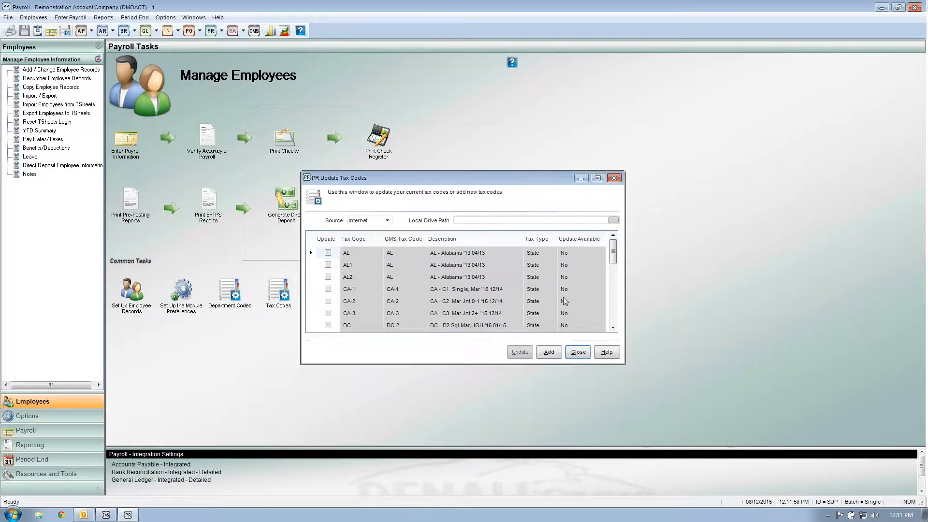
# - Update the FED tax code once more from the list of tax codes still open
pyautogui.click(613, 327)
pyautogui.click(613, 327)
pyautogui.click(328, 313)
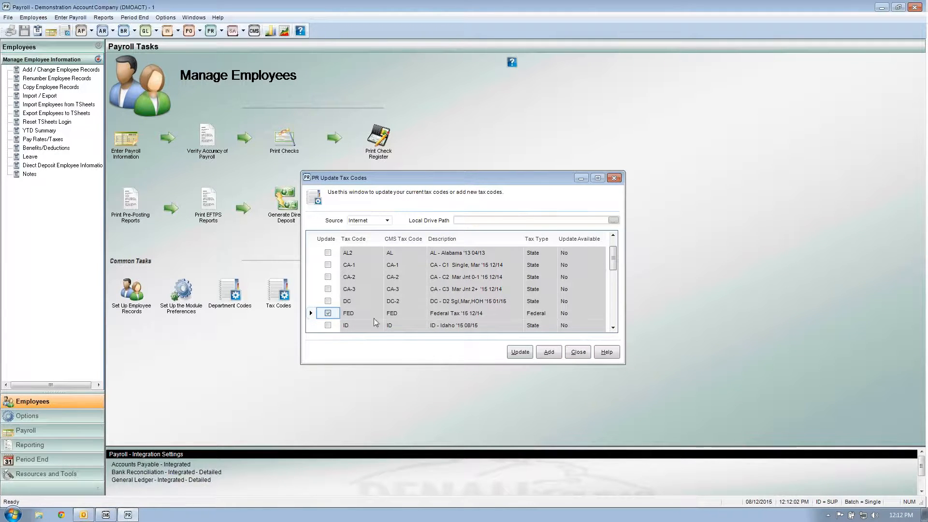
pyautogui.click(519, 352)
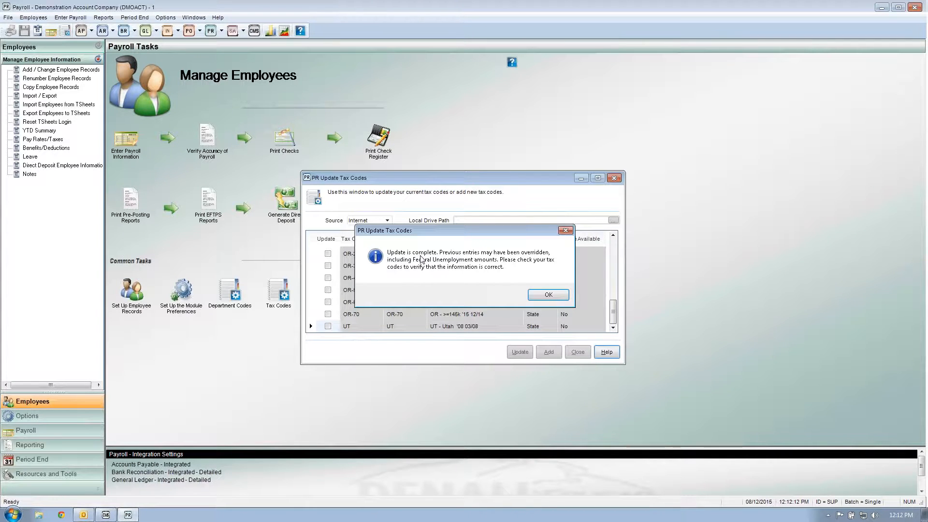
pyautogui.click(544, 297)
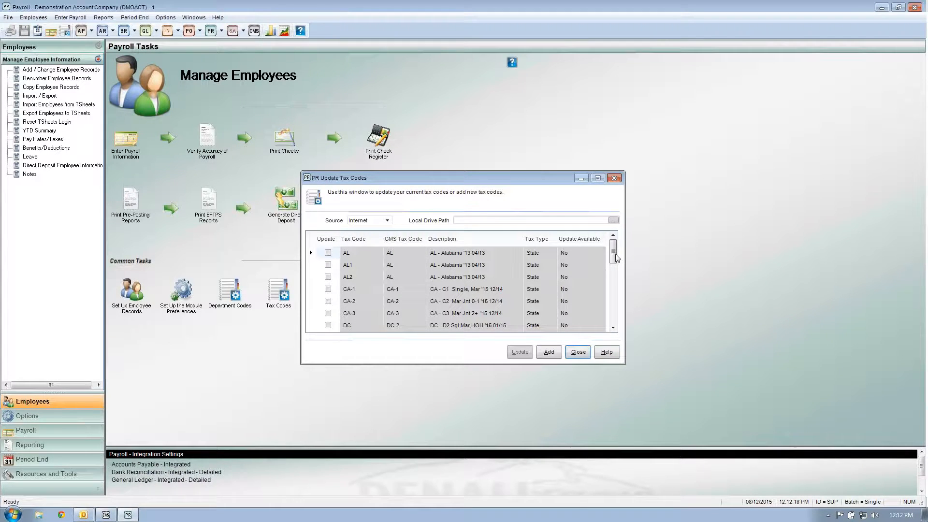
# - Look through the list of updatable tax codes and close the tax code update
pyautogui.moveTo(614, 257); pyautogui.dragTo(617, 295)
pyautogui.scroll(3, 361, 310)
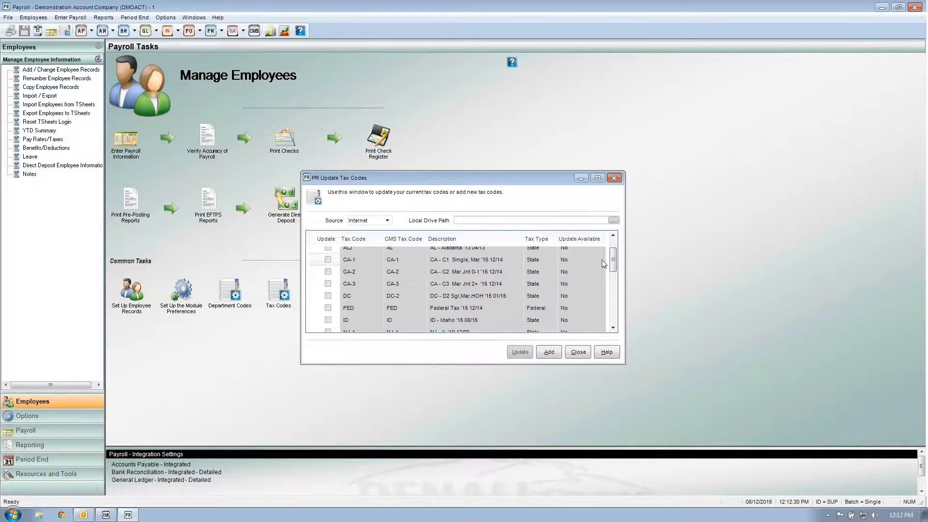
pyautogui.moveTo(614, 263); pyautogui.dragTo(615, 252)
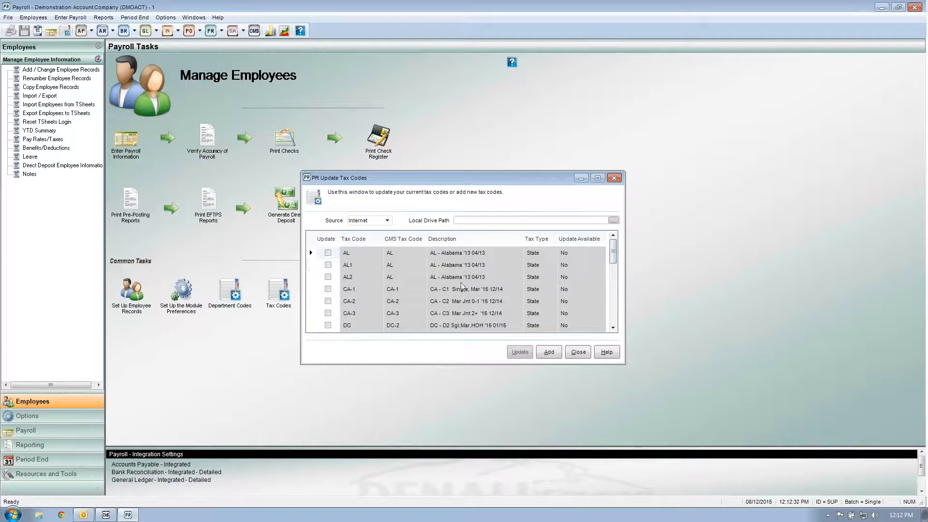
pyautogui.click(570, 354)
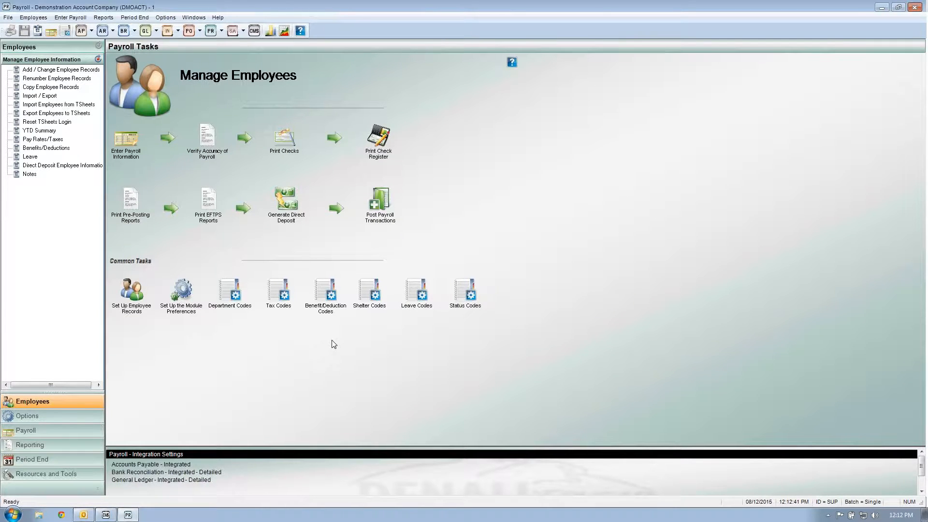
# - Open the benefit/deduction codes and compare the fields available for the Deduction, Garnishment, Tip and Addition classes
pyautogui.click(326, 311)
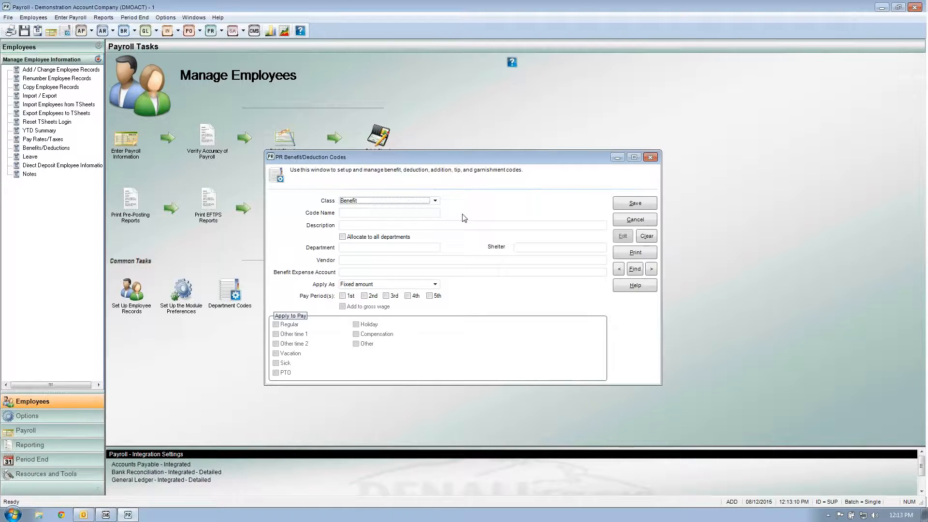
pyautogui.click(435, 201)
pyautogui.click(429, 227)
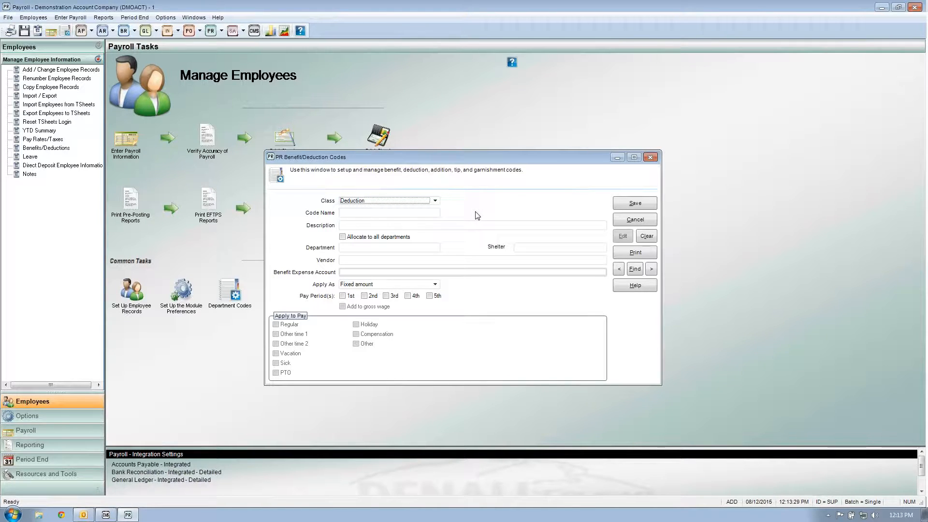
pyautogui.click(434, 201)
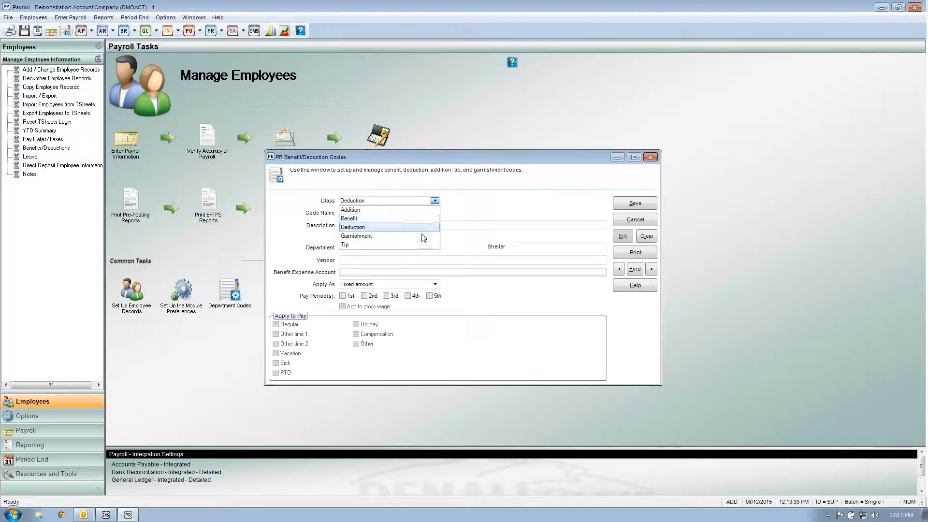
pyautogui.click(424, 235)
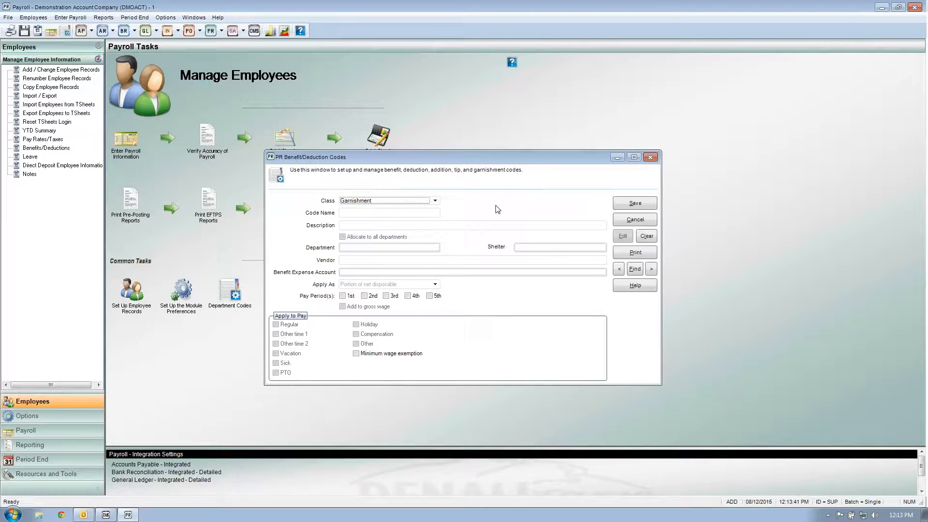
pyautogui.click(435, 201)
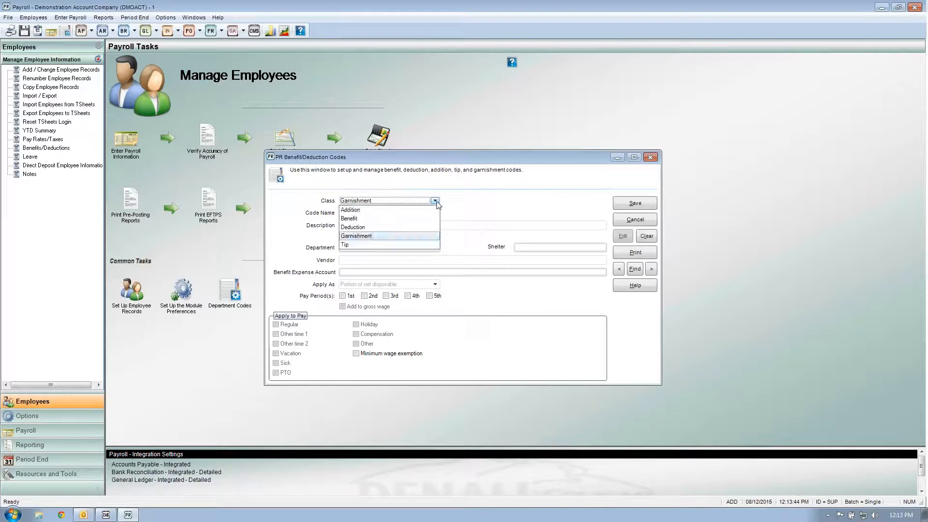
pyautogui.click(410, 245)
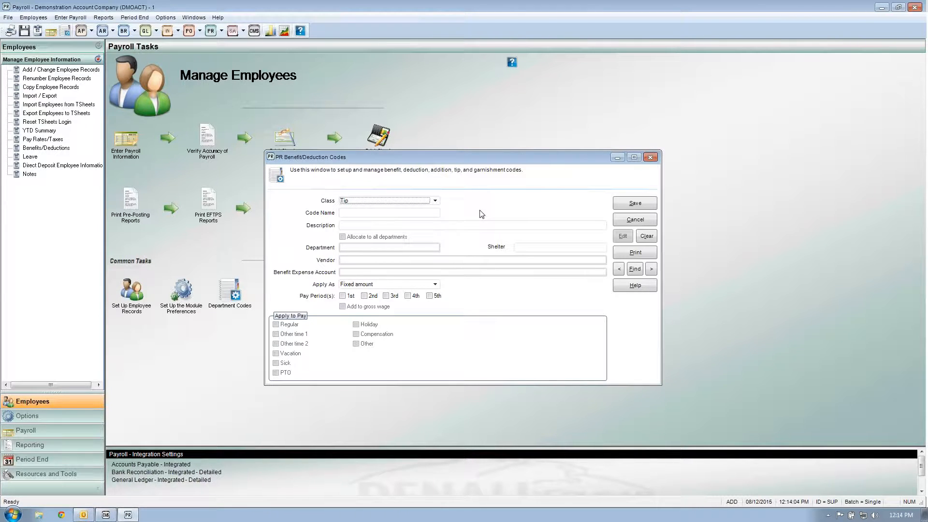
pyautogui.click(435, 201)
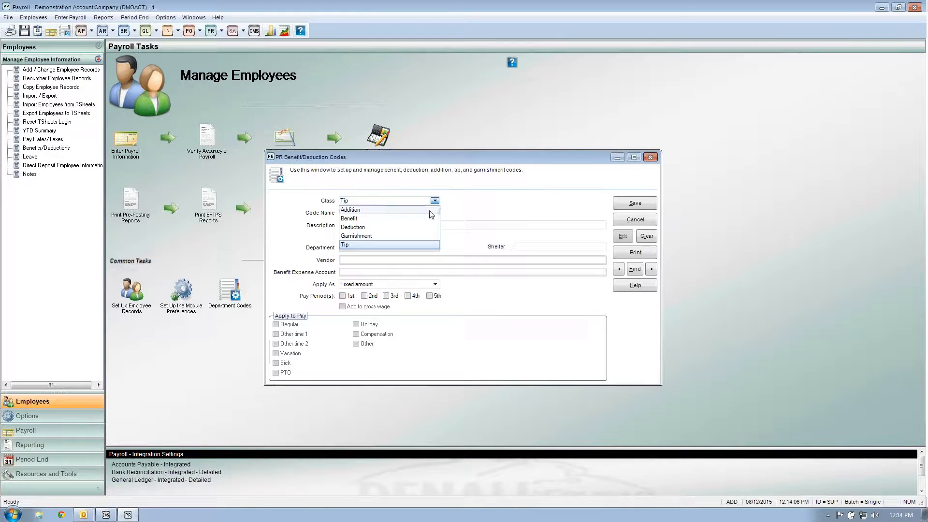
pyautogui.click(430, 210)
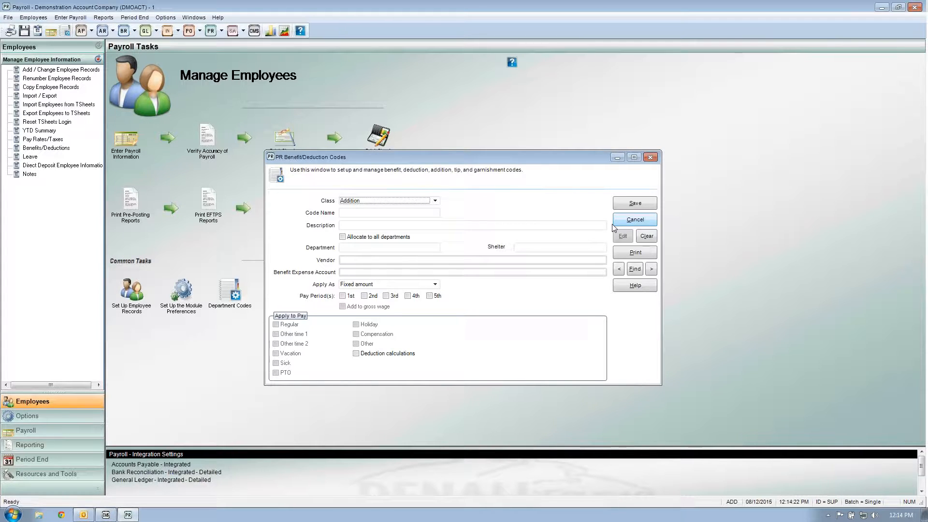
# - Discard the unsaved entry, open deduction code 125H for editing, examine its description and shelter, and close it without saving
pyautogui.click(651, 269)
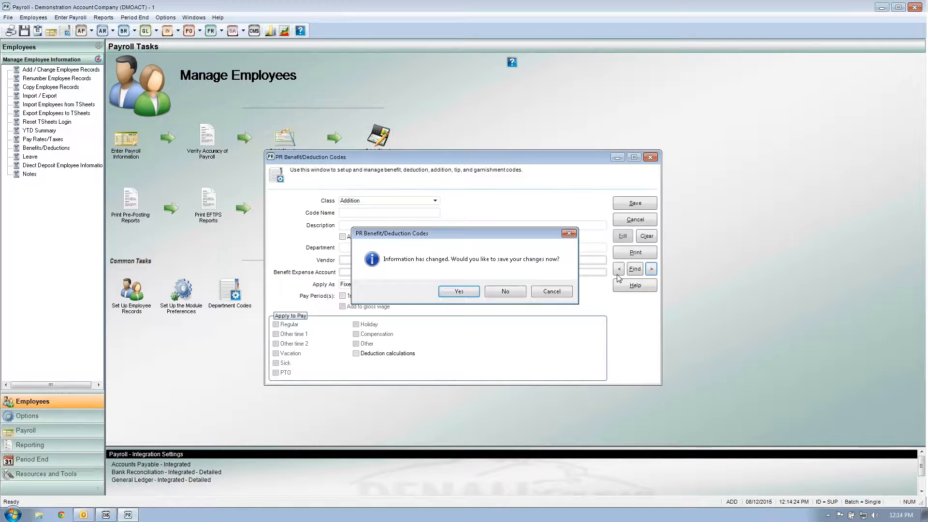
pyautogui.click(513, 293)
pyautogui.click(652, 270)
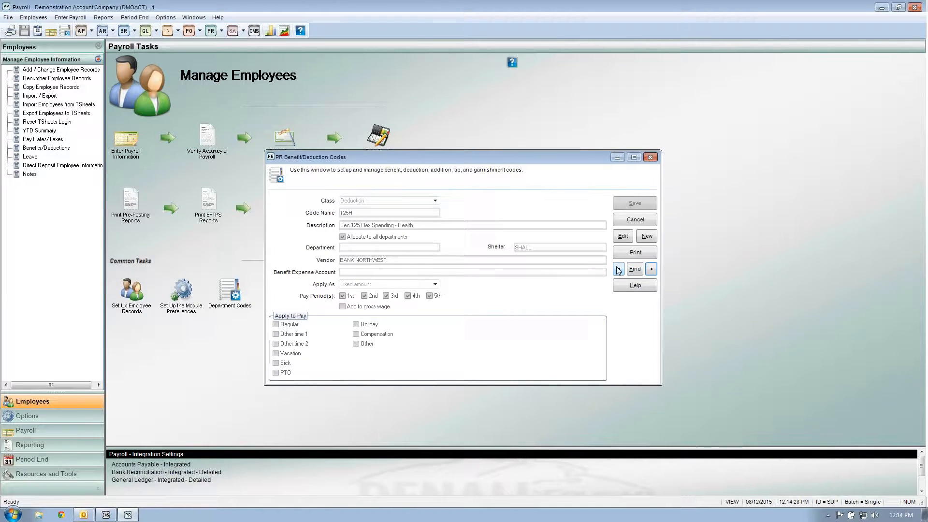
pyautogui.click(623, 236)
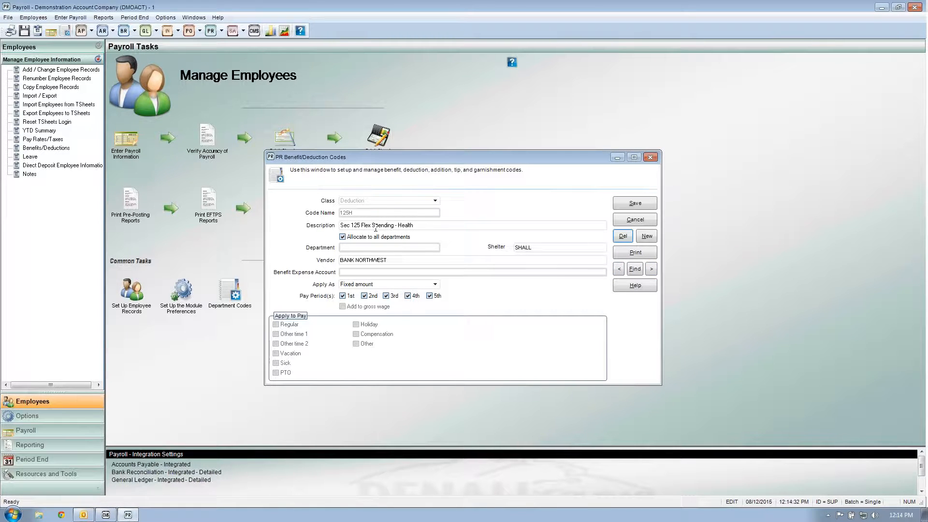
pyautogui.click(426, 224)
pyautogui.moveTo(413, 226)
pyautogui.mouseDown()
pyautogui.moveTo(351, 226)
pyautogui.moveTo(361, 225)
pyautogui.mouseUp()
pyautogui.click(430, 225)
pyautogui.click(532, 249)
pyautogui.click(651, 222)
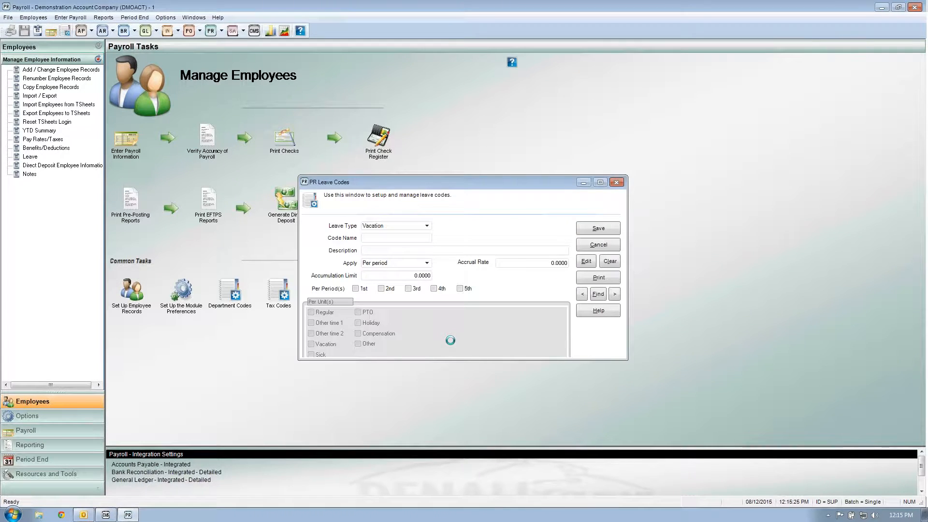
# - Look up the VAC vacation code among the leave codes and open it for editing
pyautogui.click(600, 294)
pyautogui.click(384, 320)
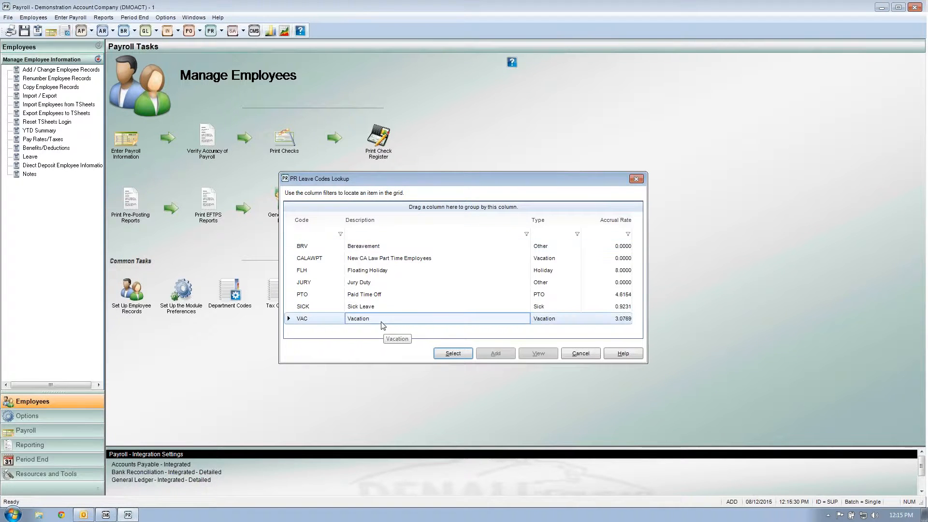
pyautogui.click(452, 353)
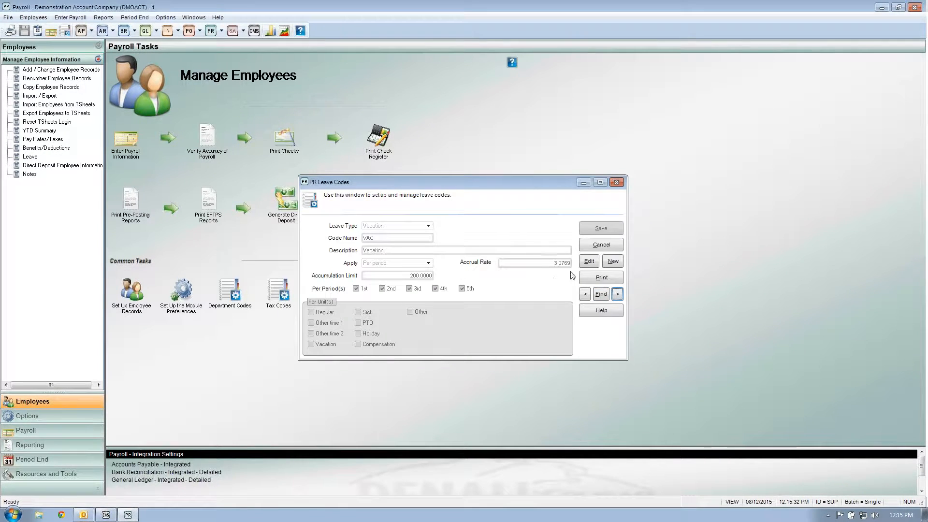
pyautogui.click(592, 261)
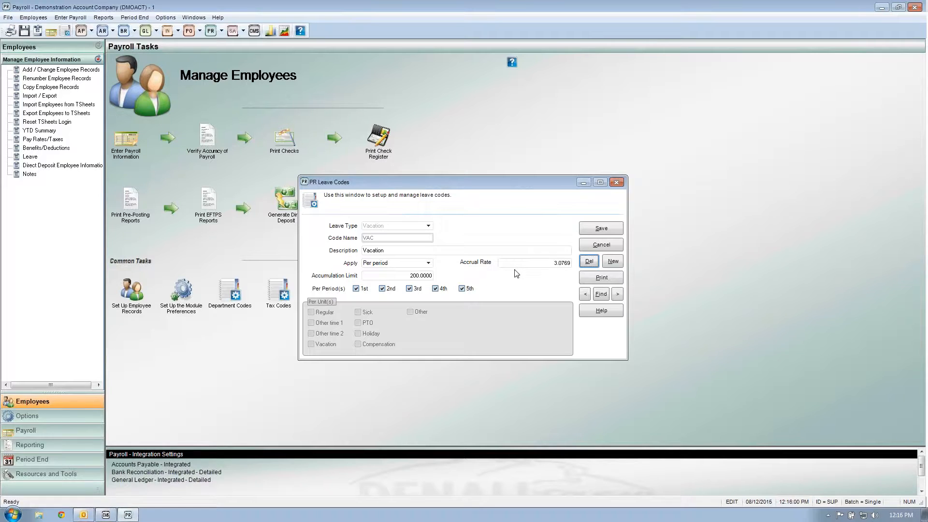
# - Examine the Apply frequency choices of the vacation leave code and close the record without saving
pyautogui.click(429, 264)
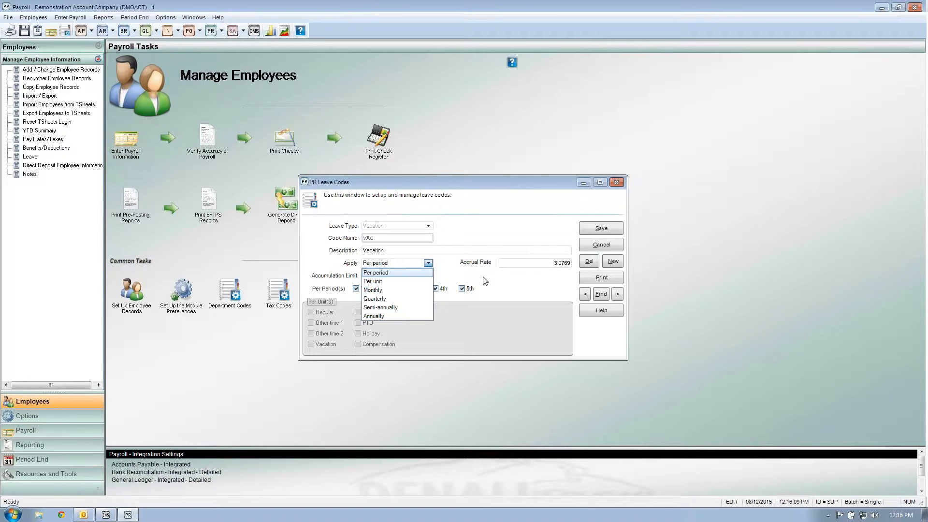
pyautogui.click(495, 280)
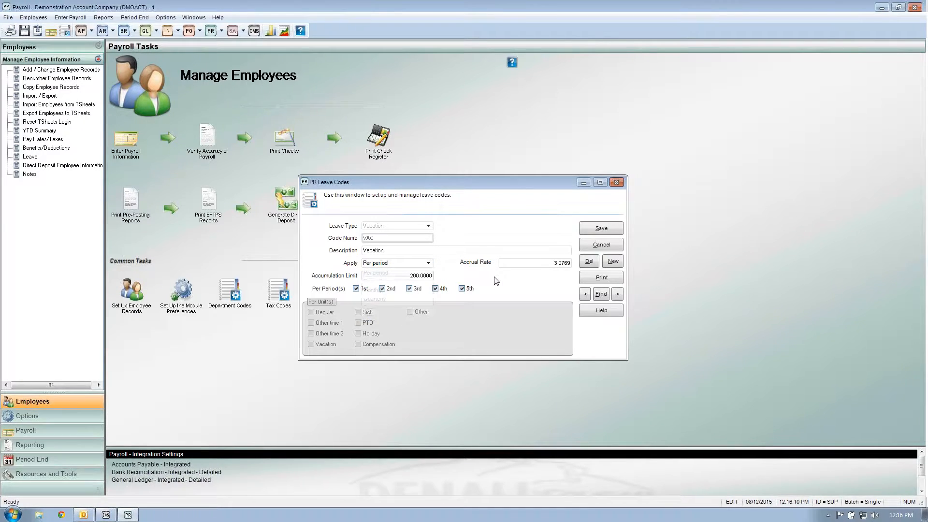
pyautogui.click(428, 263)
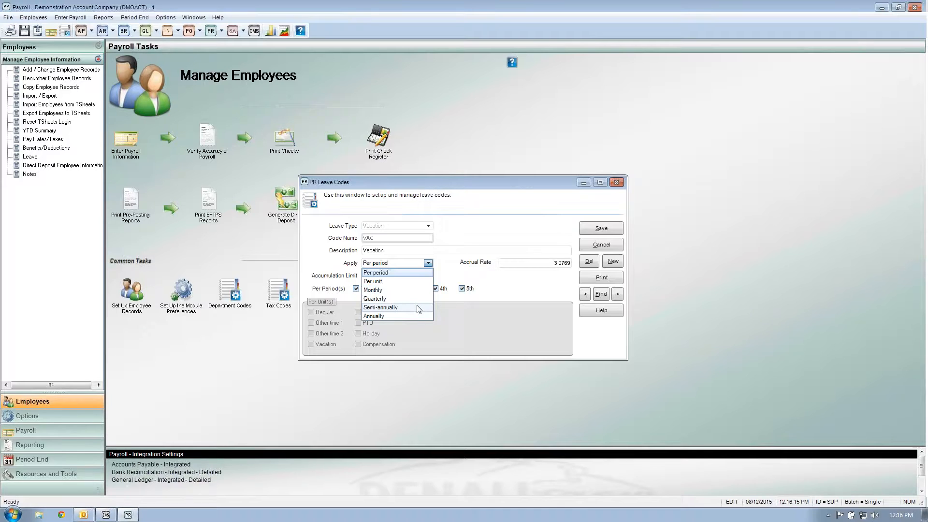
pyautogui.click(533, 290)
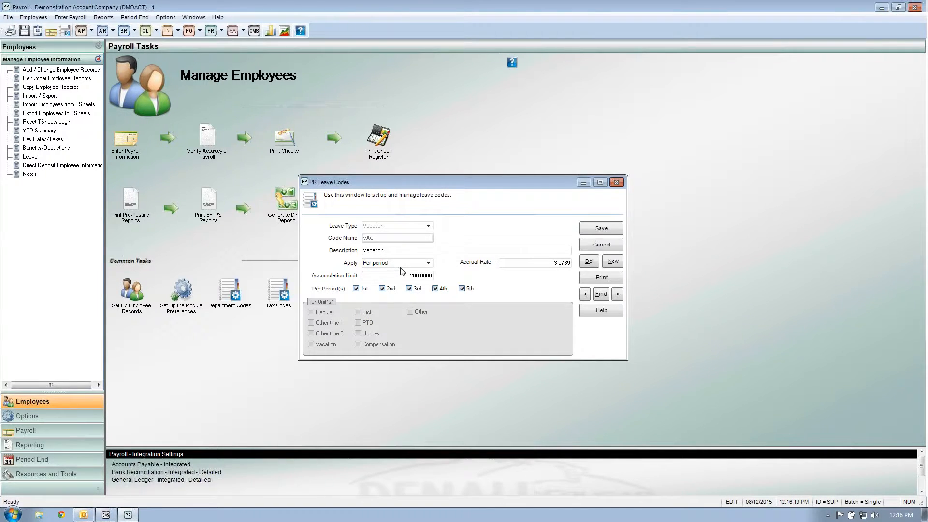
pyautogui.click(601, 244)
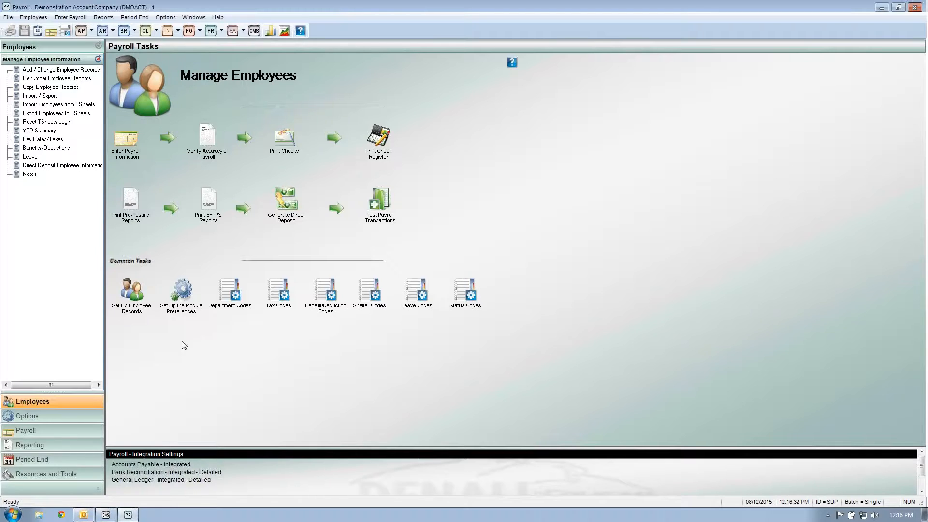
# - Open the employee records, bring up the first employee and make the record editable
pyautogui.click(131, 298)
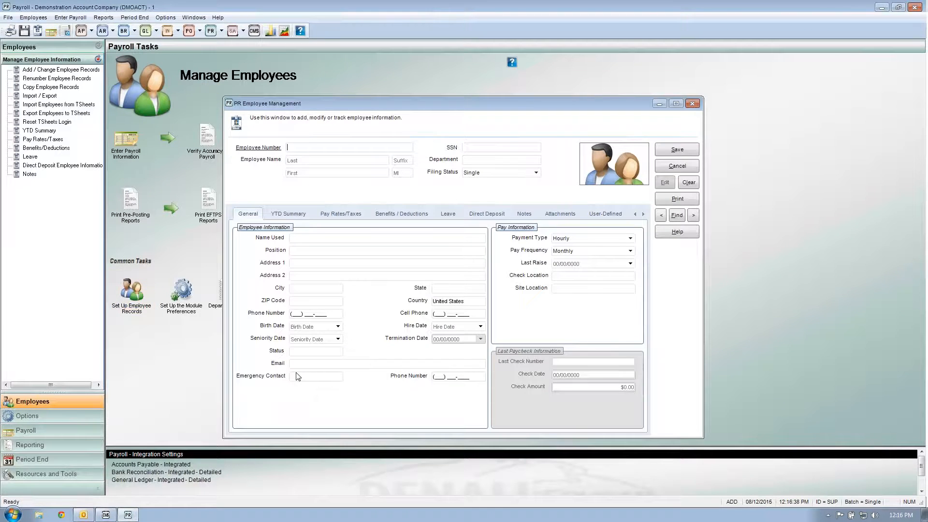
pyautogui.click(693, 215)
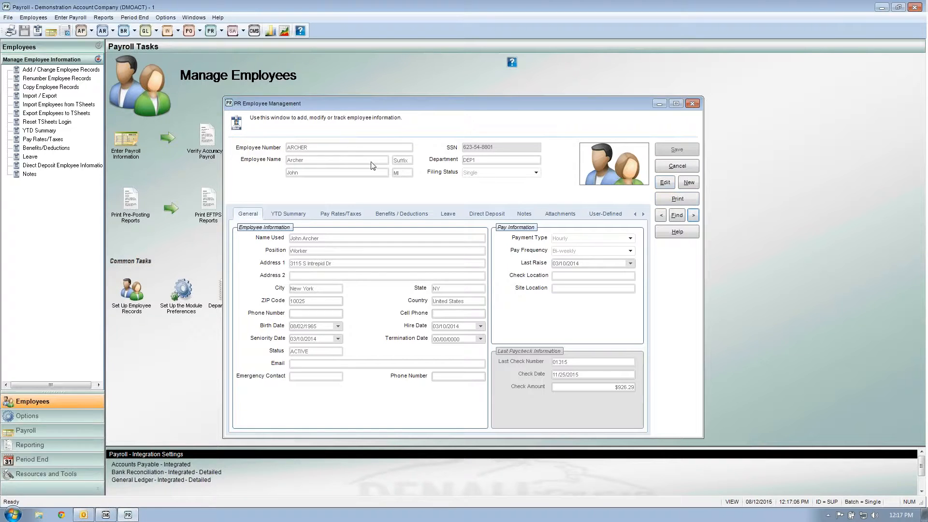
pyautogui.click(665, 183)
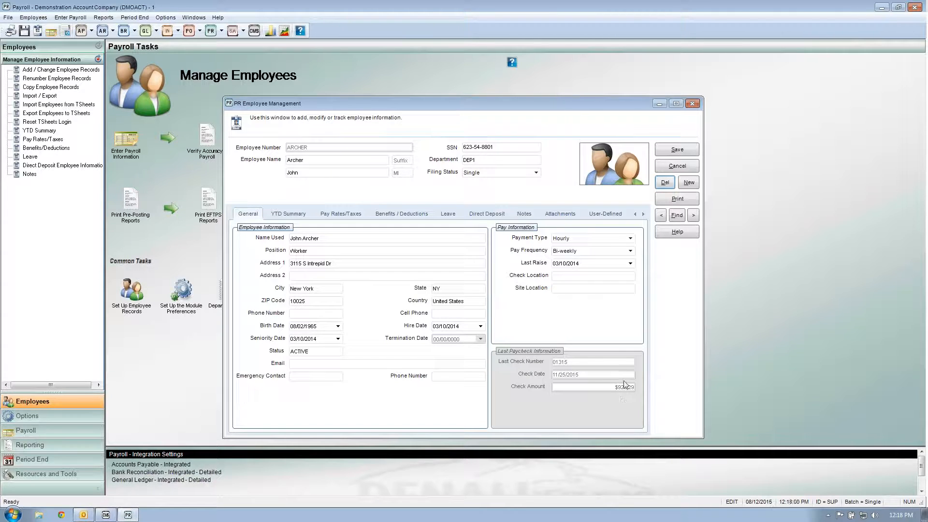
# - Show the first employee's year-to-date summary and examine the checks in the history from 01315 through 01325
pyautogui.click(286, 216)
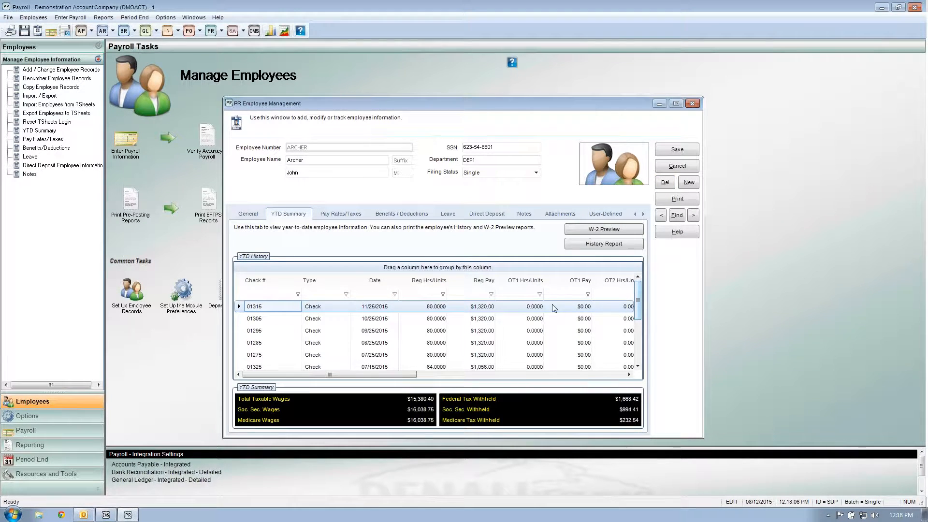
pyautogui.click(287, 318)
pyautogui.click(286, 330)
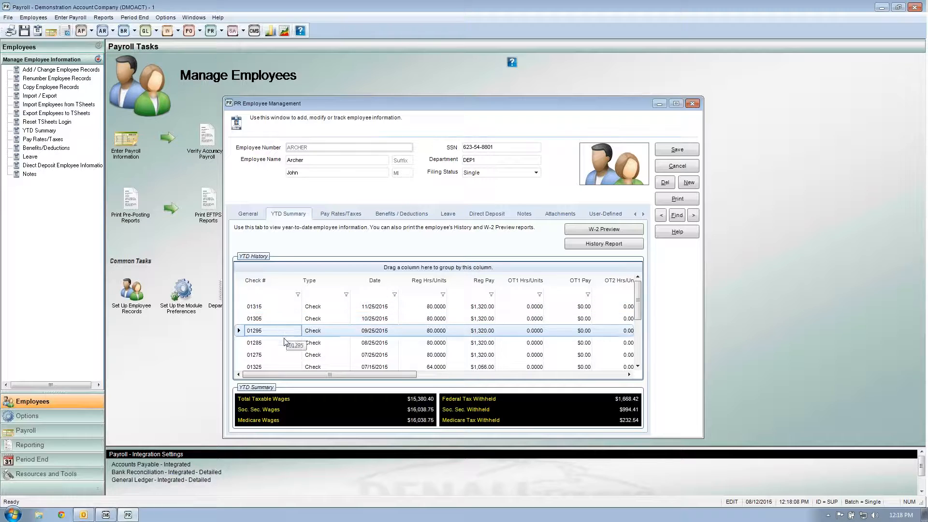
pyautogui.click(285, 343)
pyautogui.click(285, 355)
pyautogui.click(288, 367)
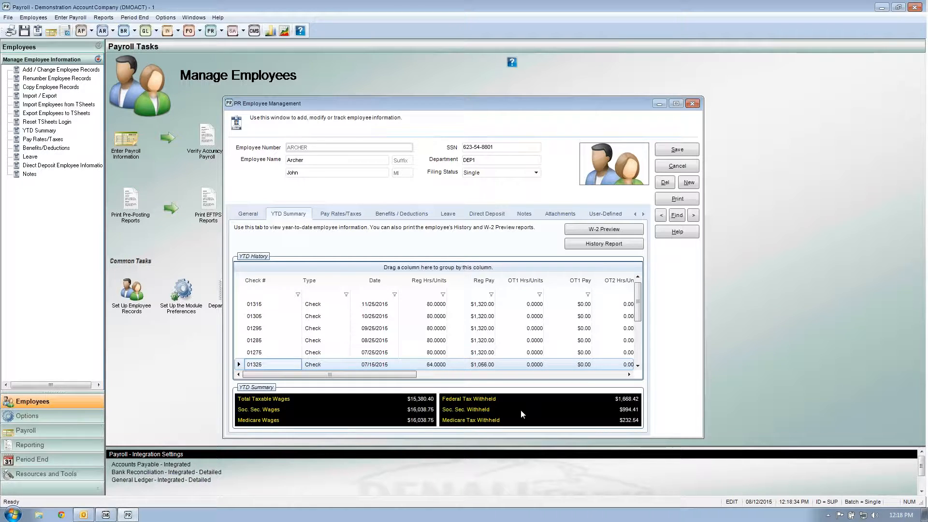
# - Check the department on the first employee's Regular pay rate, and open the next employee's pay rates for editing
pyautogui.click(344, 216)
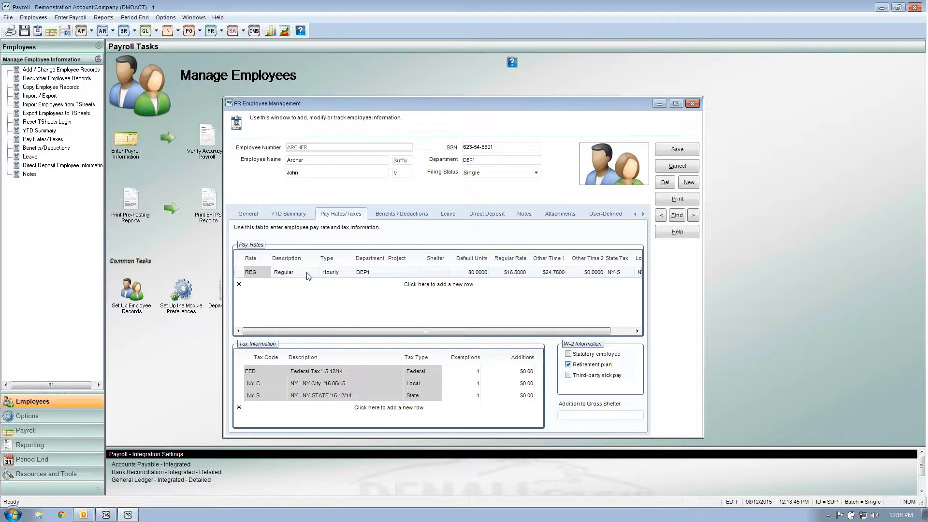
pyautogui.click(364, 272)
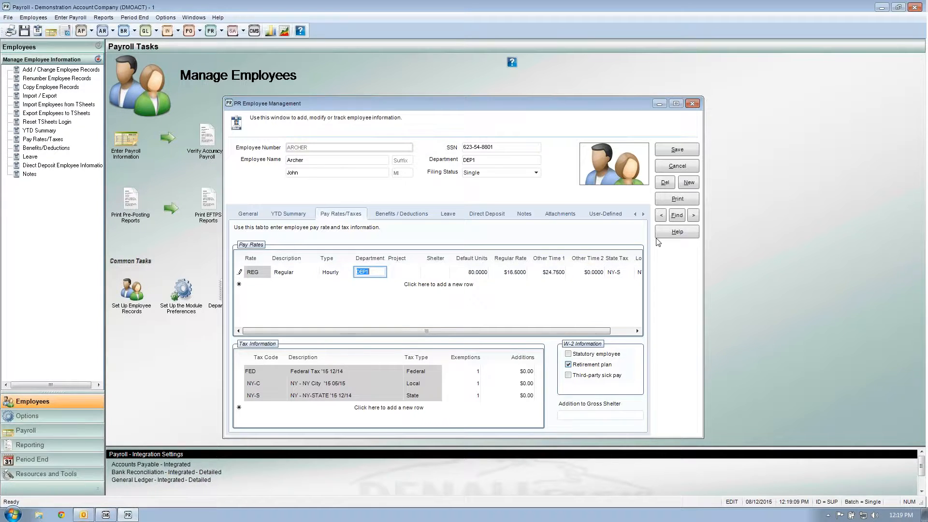
pyautogui.click(692, 217)
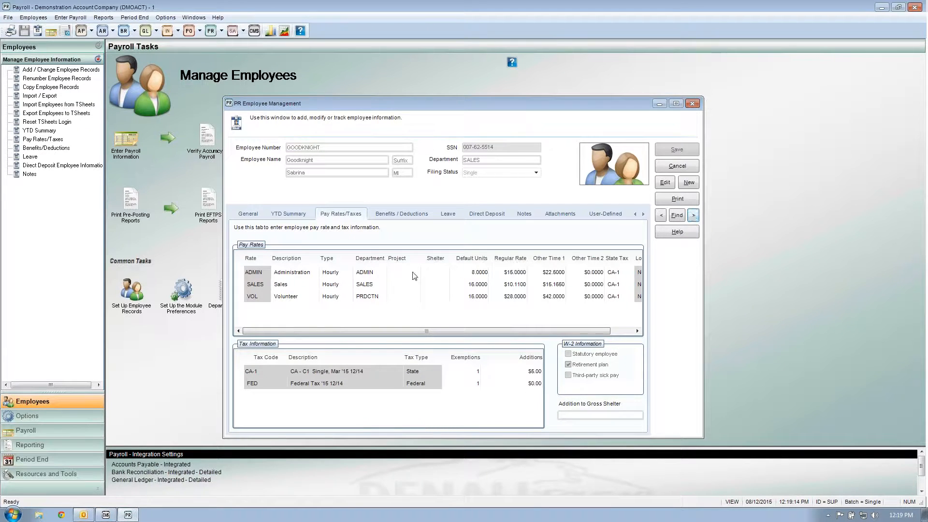
pyautogui.click(671, 183)
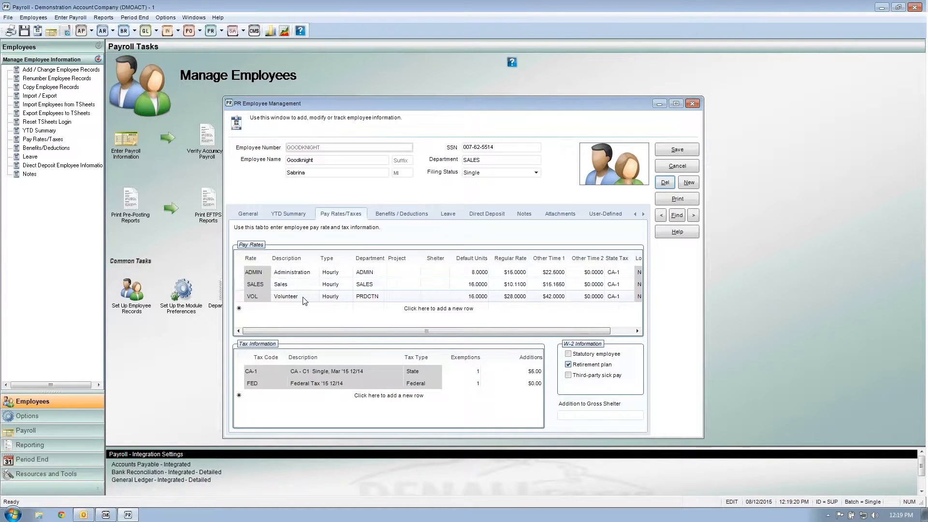
# - Examine the departments assigned to this employee's Administration, Sales and Volunteer pay rates
pyautogui.click(379, 273)
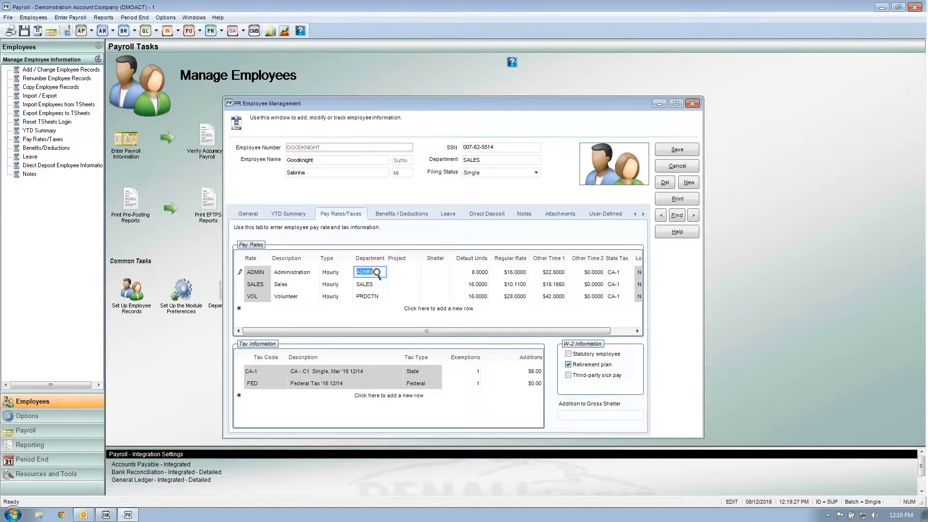
pyautogui.click(377, 285)
pyautogui.click(375, 297)
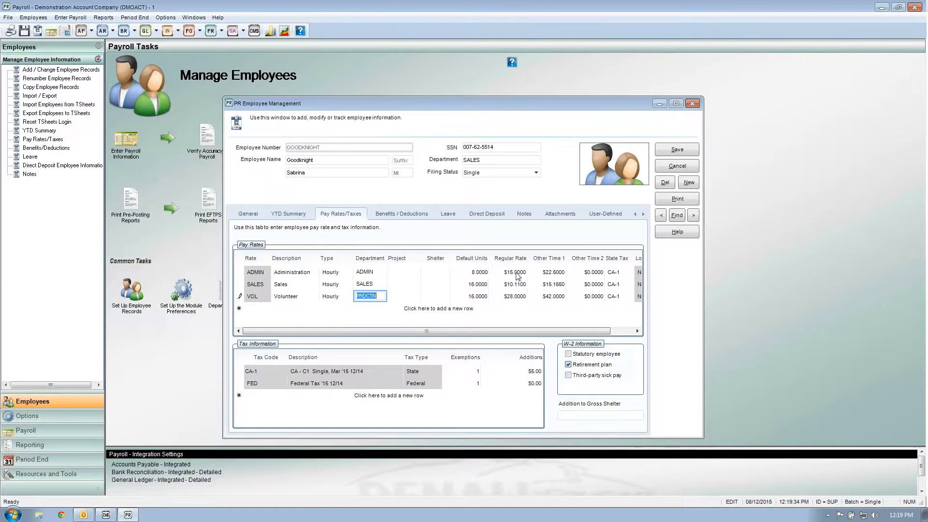
# - Examine the regular hourly rates of this employee's Administration, Sales and Volunteer pay rates
pyautogui.click(516, 297)
pyautogui.click(516, 297)
pyautogui.click(518, 273)
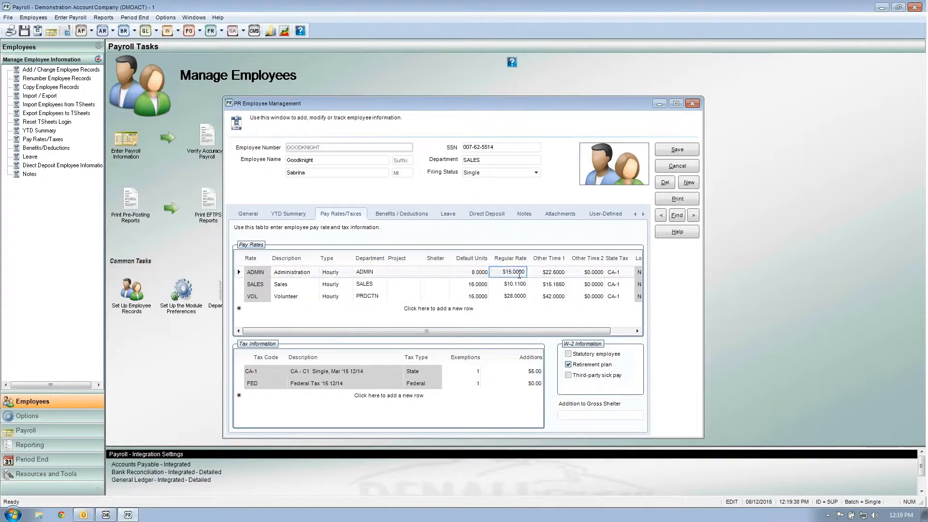
pyautogui.click(518, 285)
pyautogui.click(517, 296)
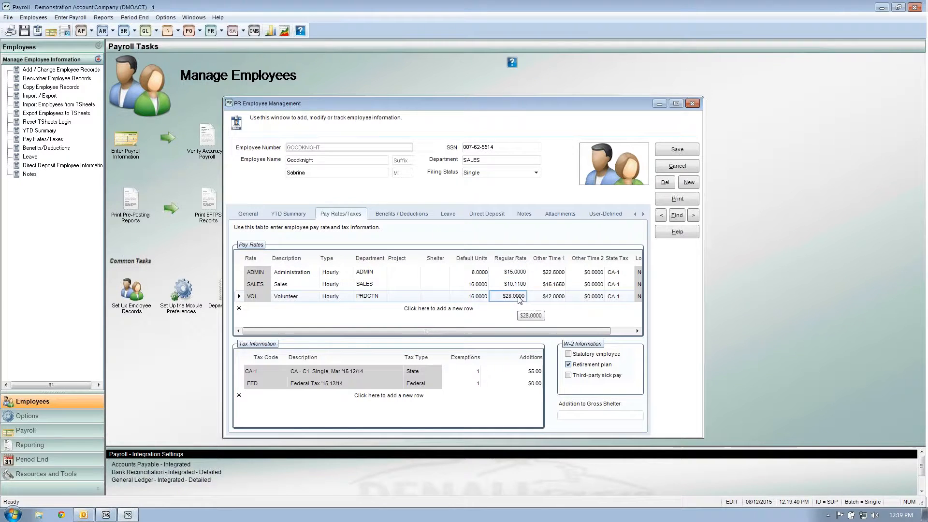
# - Examine the state tax code assigned to each of the employee's three pay rates
pyautogui.click(610, 274)
pyautogui.click(614, 284)
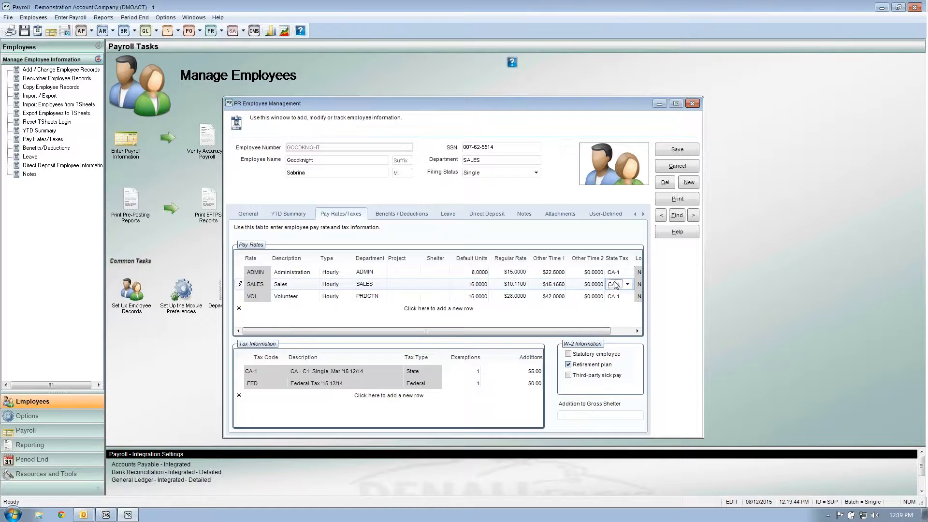
pyautogui.click(611, 297)
pyautogui.click(611, 272)
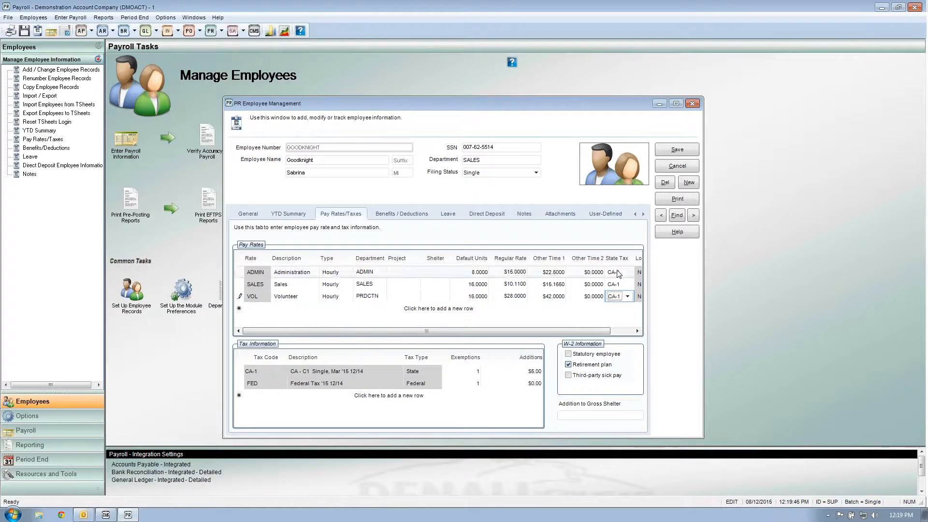
pyautogui.click(611, 285)
pyautogui.click(611, 296)
pyautogui.click(613, 273)
pyautogui.click(612, 283)
pyautogui.click(613, 296)
# - Check the exemptions for the CA-1 and FED taxes and the additional withholding amount on the FED tax
pyautogui.click(464, 371)
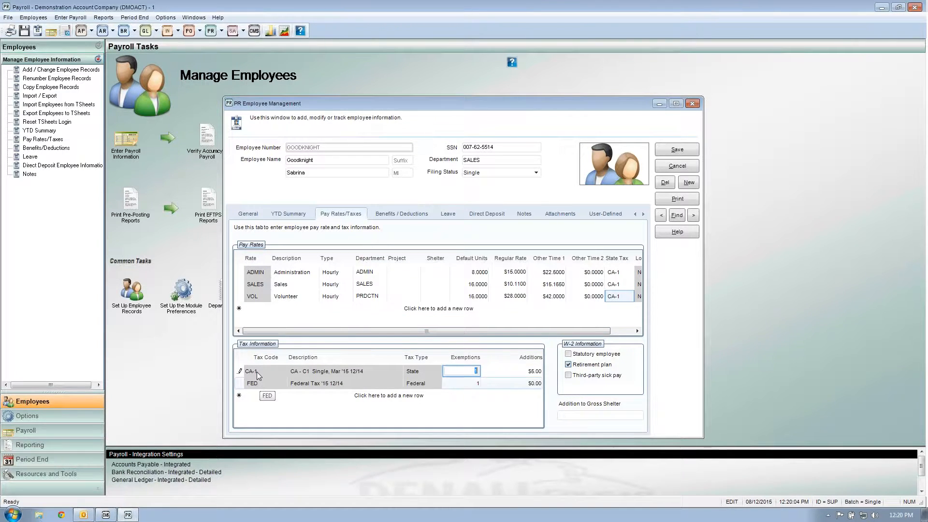
pyautogui.press('Down')
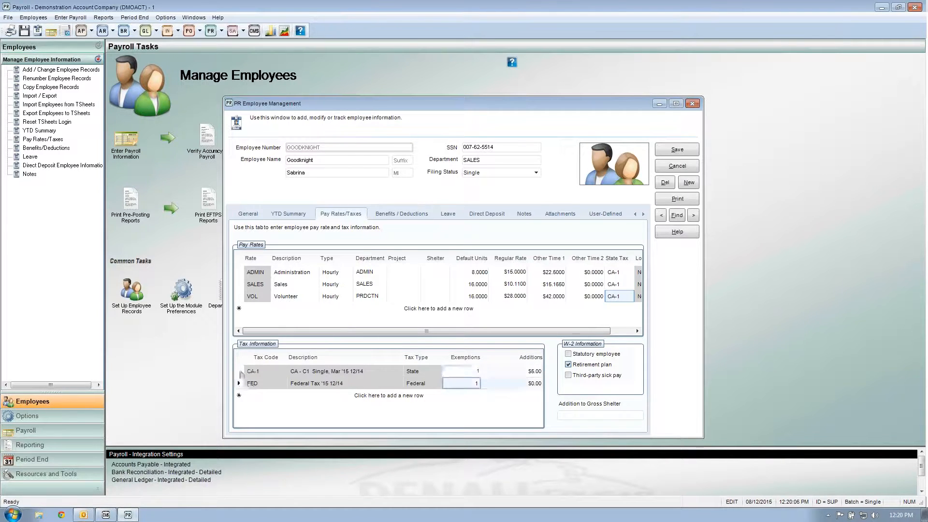
pyautogui.click(241, 372)
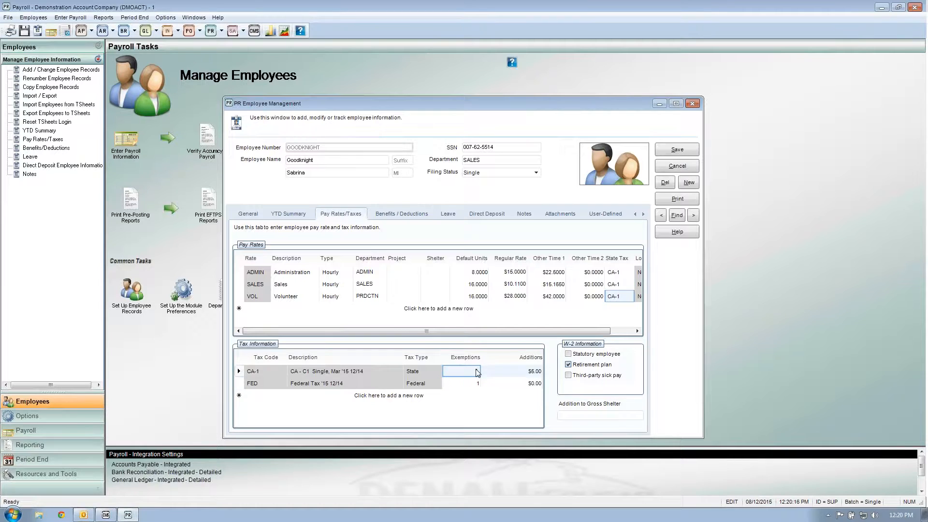
pyautogui.press('Down')
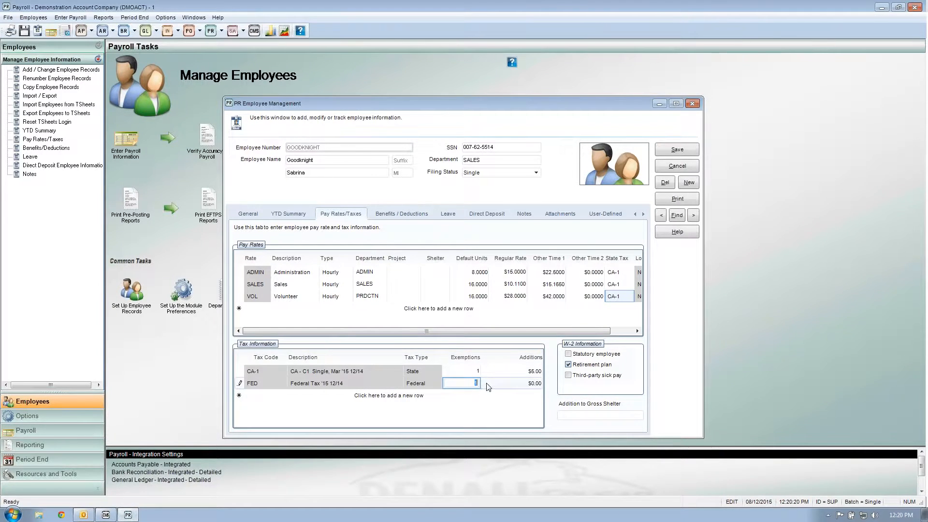
pyautogui.click(531, 384)
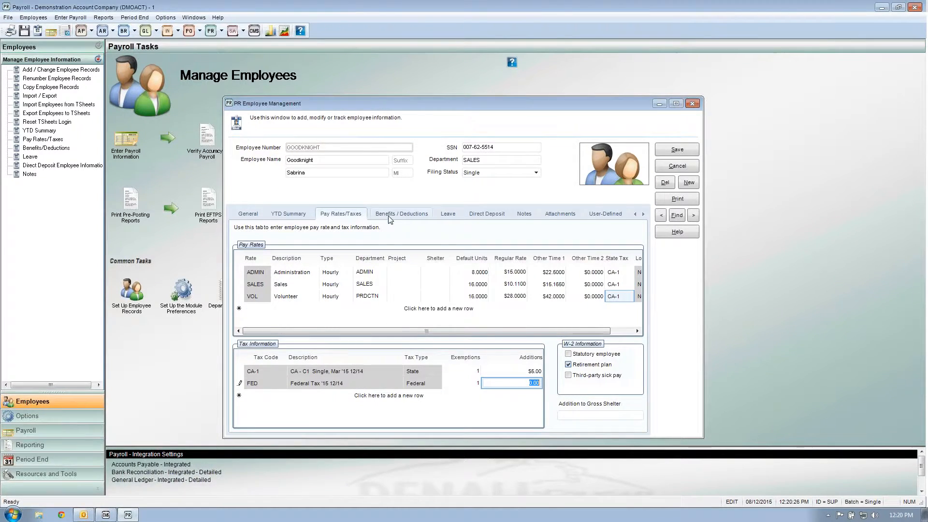
# - Show the employee's benefits and deductions and examine the 401 K, commission and company health insurance entries
pyautogui.click(405, 214)
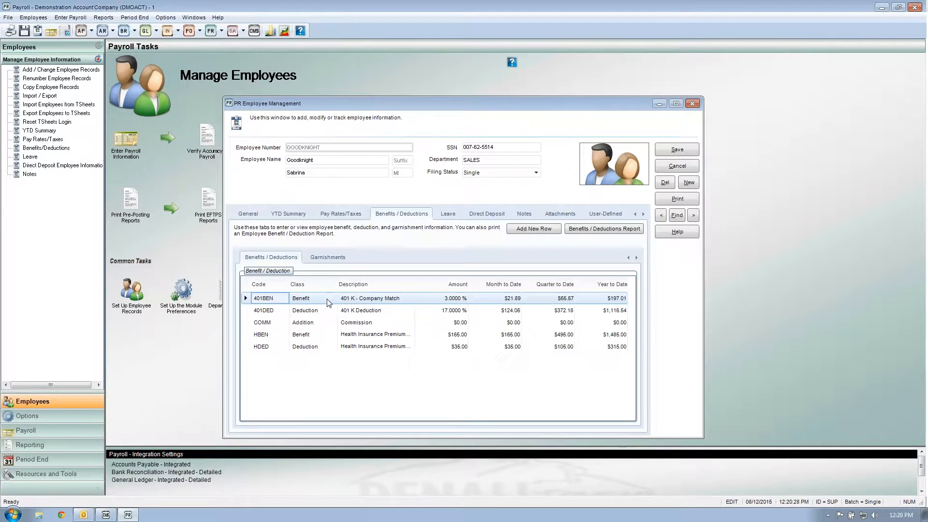
pyautogui.click(314, 311)
pyautogui.click(316, 324)
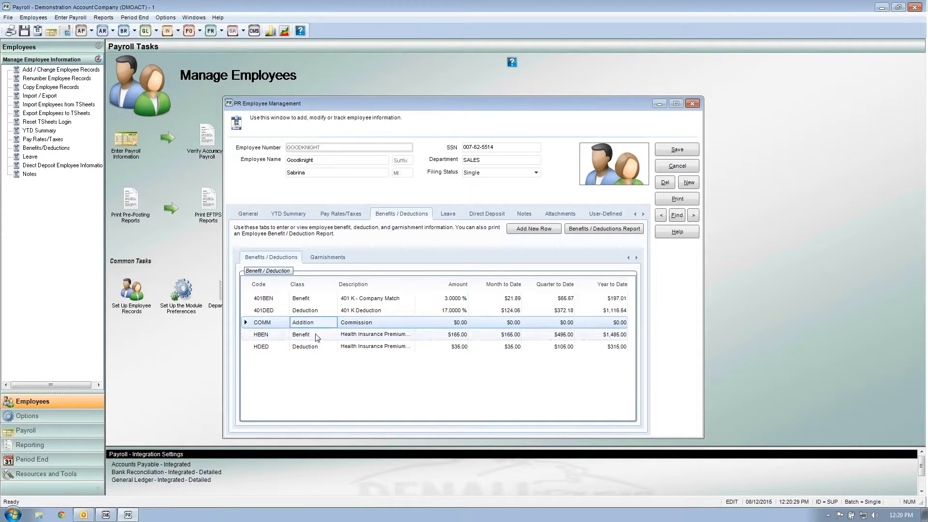
pyautogui.click(323, 299)
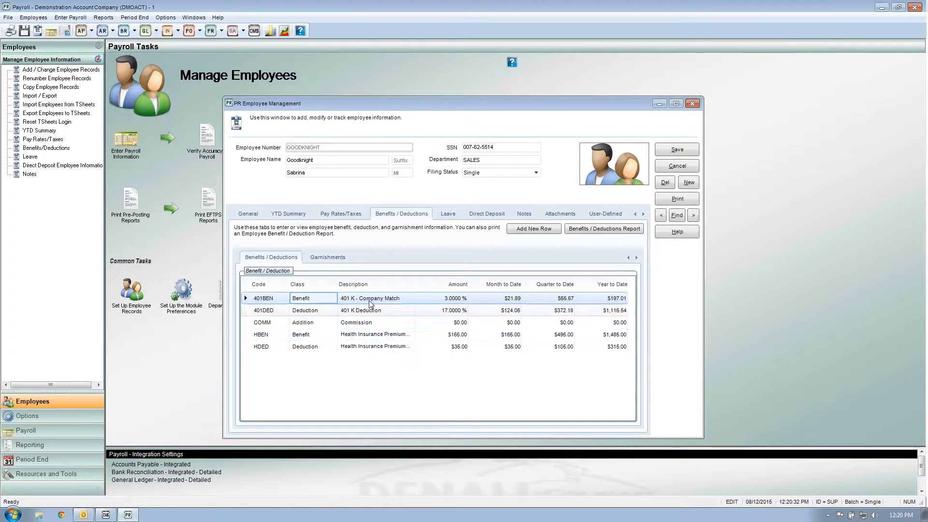
pyautogui.click(372, 335)
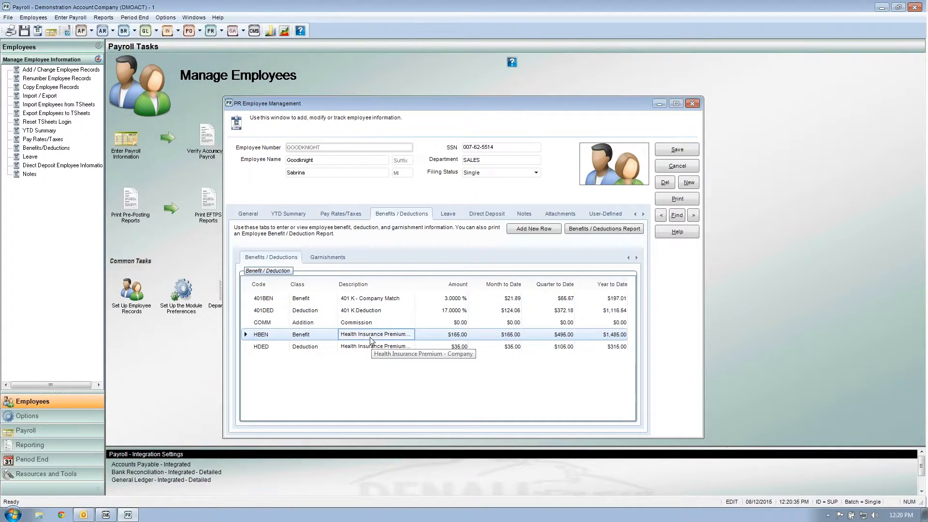
pyautogui.click(366, 311)
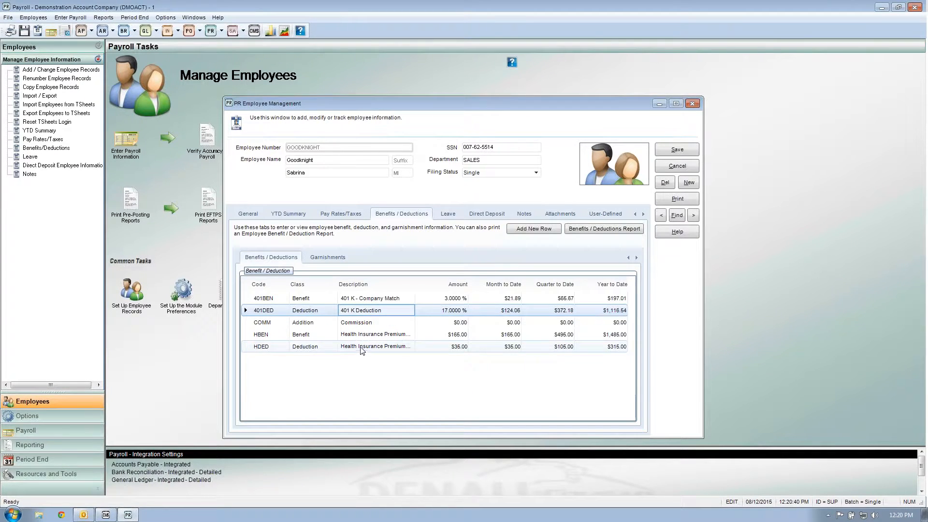
pyautogui.click(366, 324)
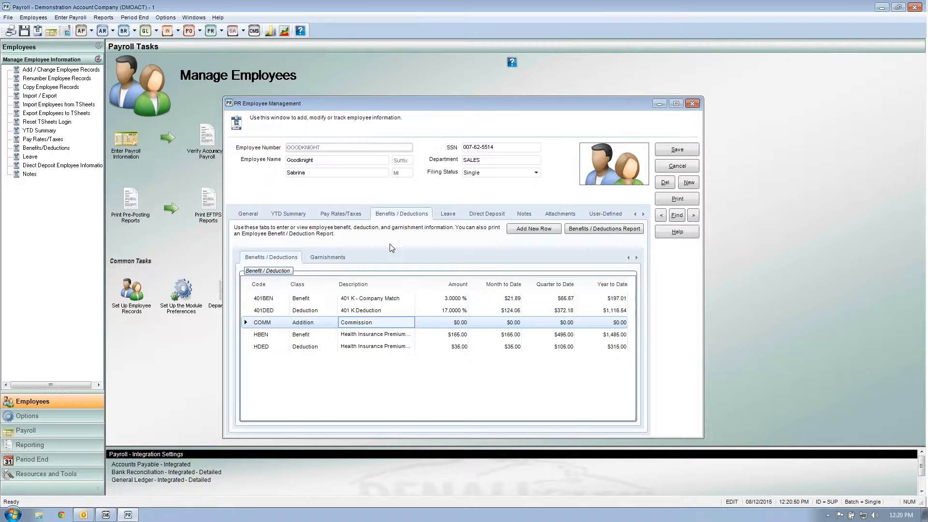
# - Return to the employee's pay rates and examine the default units for Administration, Sales and Volunteer
pyautogui.click(348, 213)
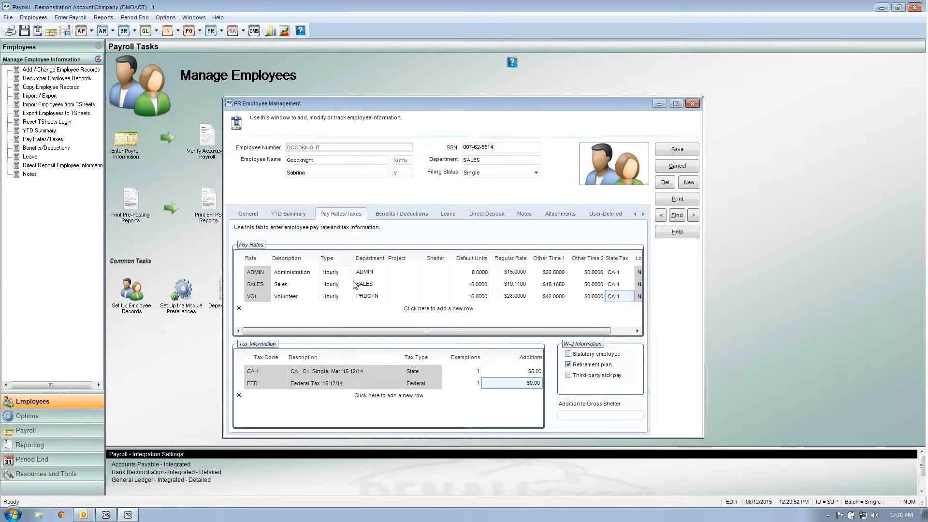
pyautogui.click(480, 273)
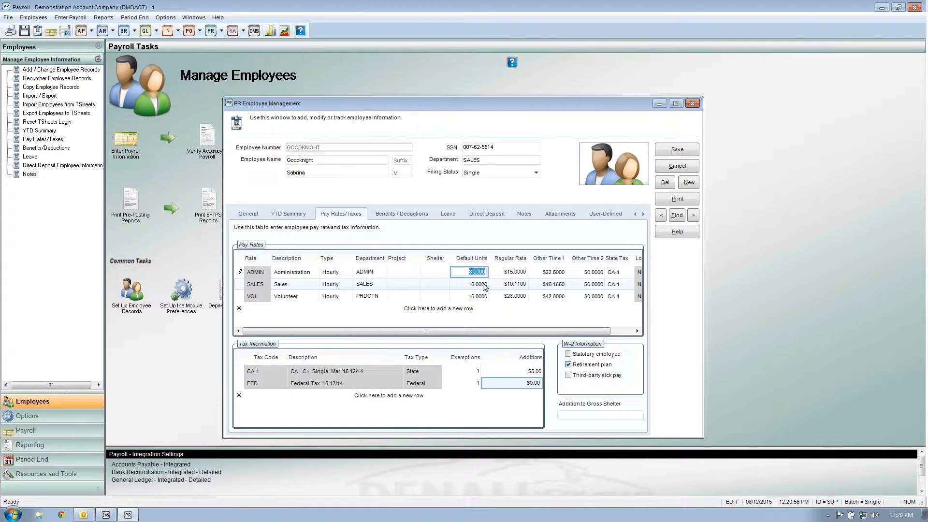
pyautogui.click(481, 295)
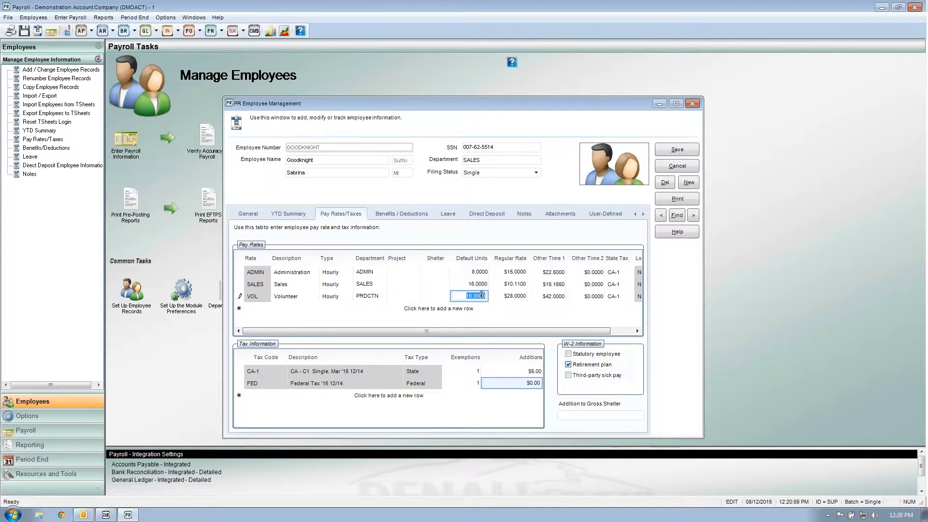
pyautogui.click(480, 273)
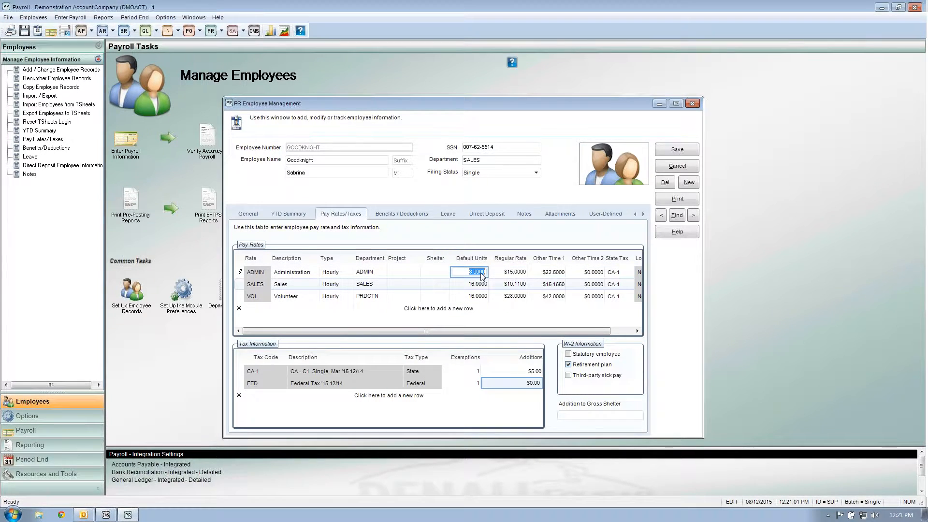
pyautogui.click(480, 298)
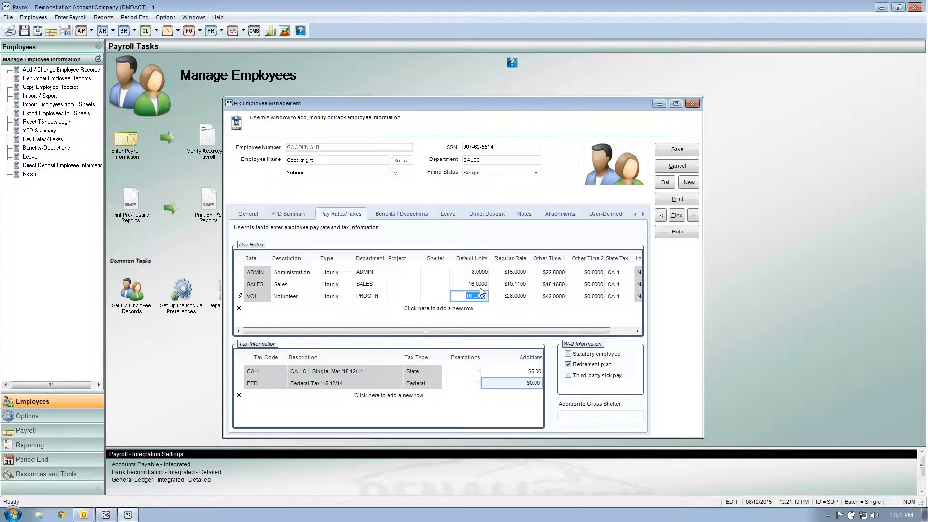
pyautogui.click(481, 286)
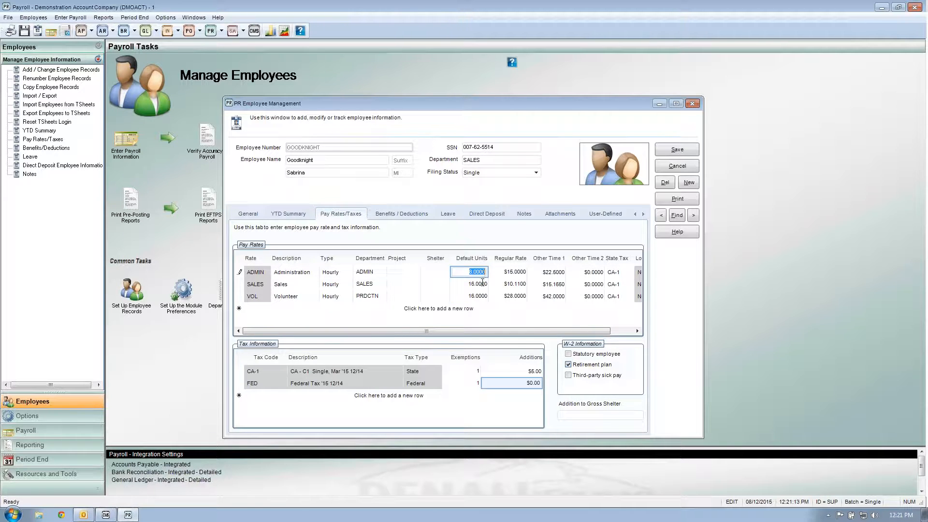
pyautogui.click(484, 295)
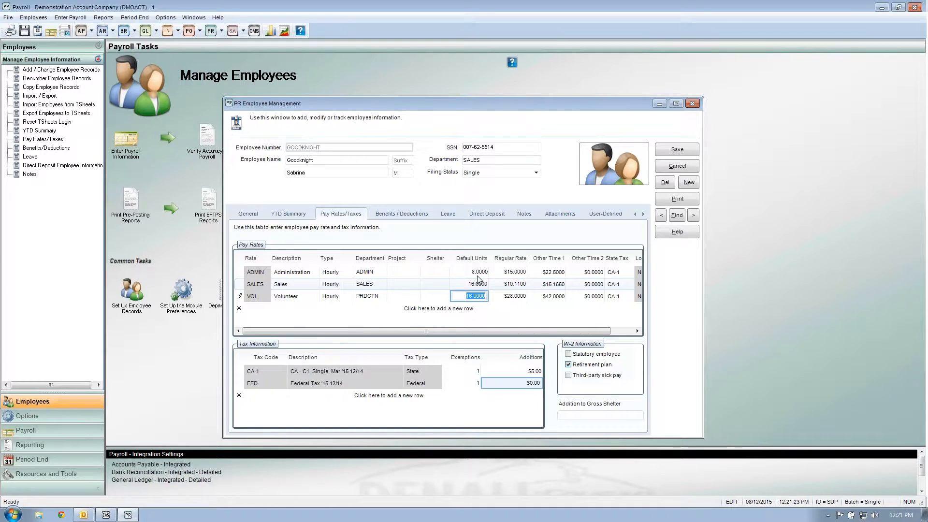
pyautogui.click(479, 273)
pyautogui.click(478, 273)
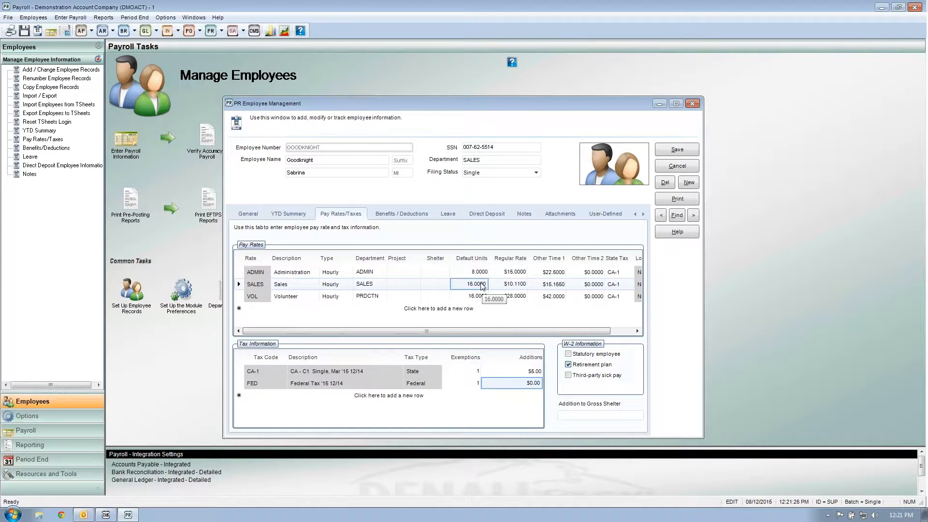
pyautogui.click(481, 297)
pyautogui.click(480, 298)
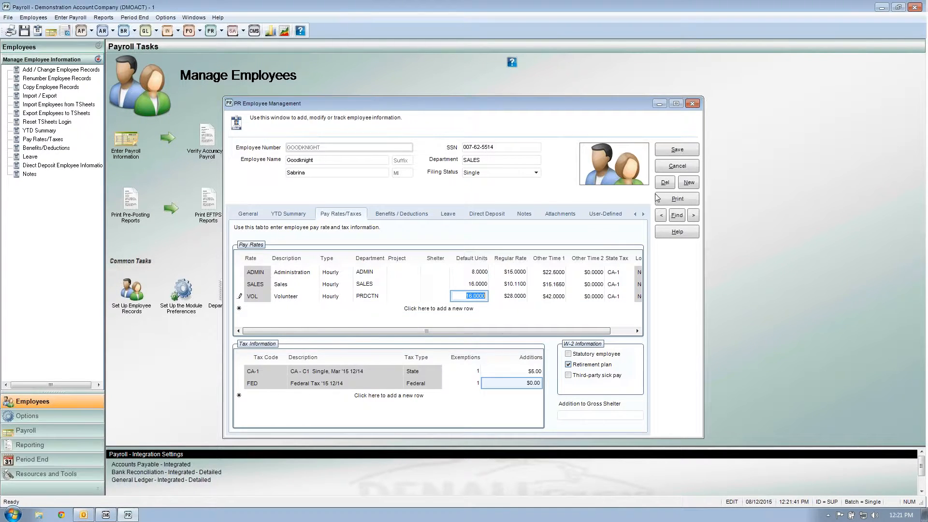
pyautogui.click(677, 167)
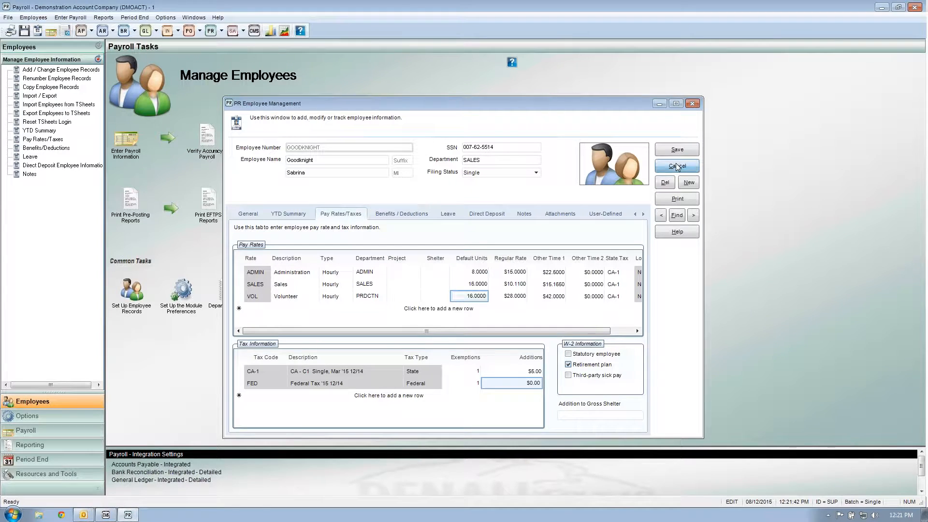
# - Show the employee's leave codes and examine the accrued and remaining hours for sick leave and vacation
pyautogui.click(445, 216)
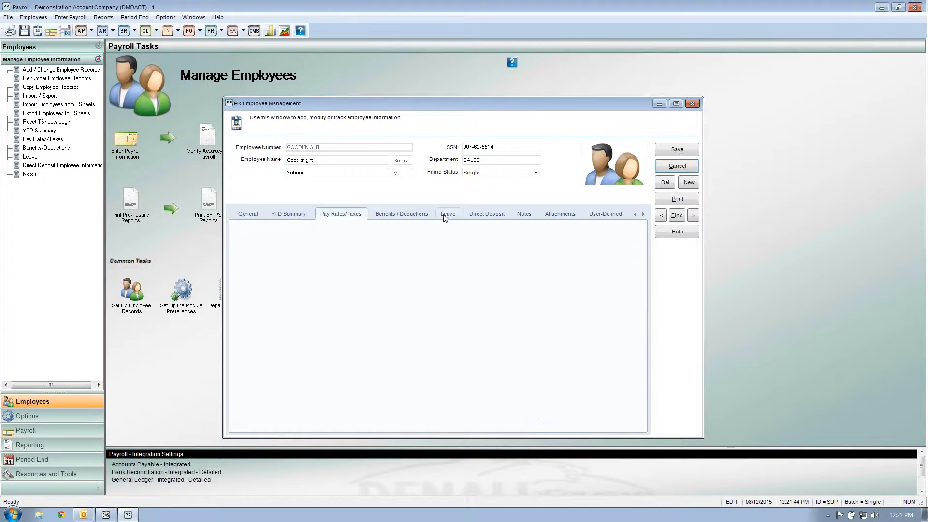
pyautogui.click(257, 285)
pyautogui.press('Down')
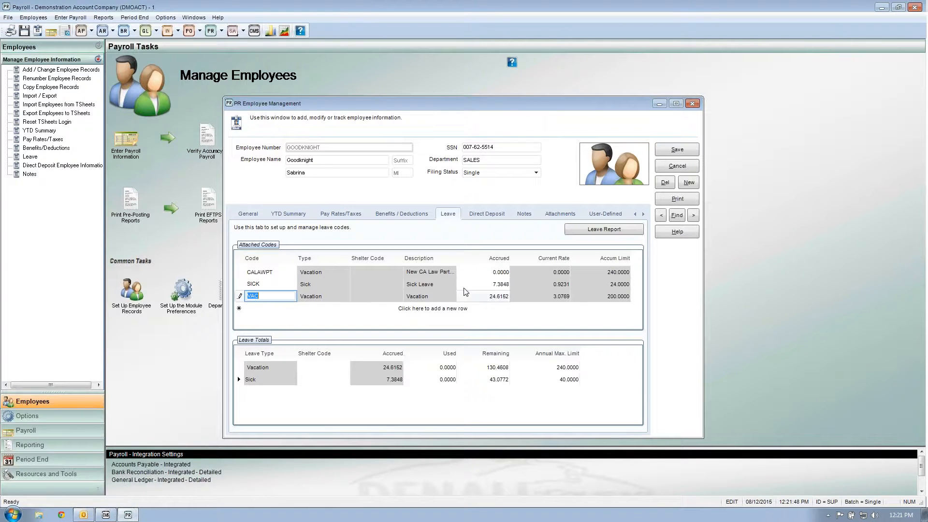
pyautogui.click(495, 285)
pyautogui.click(500, 297)
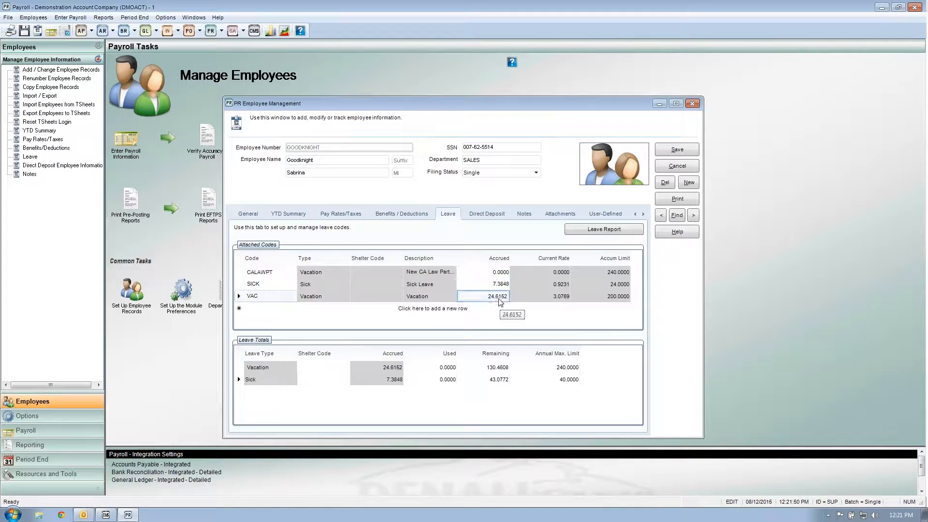
pyautogui.click(499, 370)
pyautogui.click(499, 381)
pyautogui.click(502, 367)
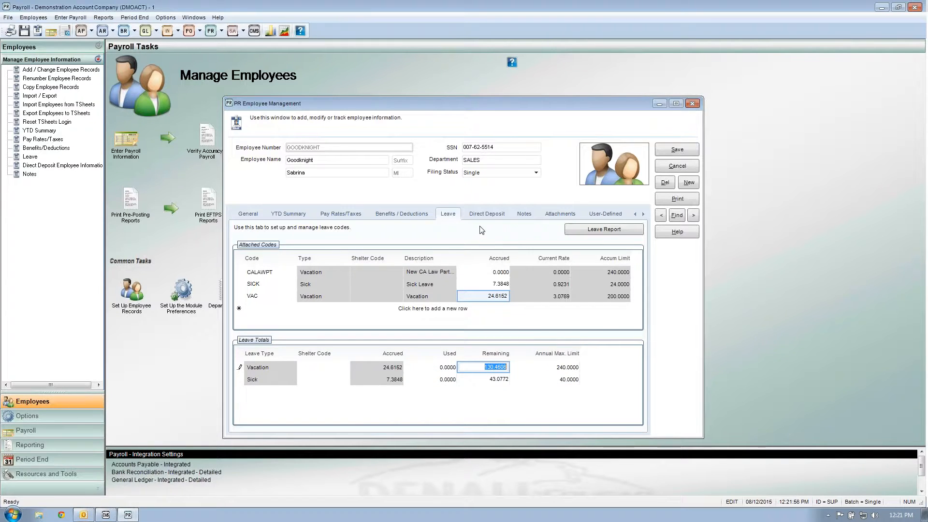
# - Show the employee's direct deposit information and advance to the next employee without saving changes
pyautogui.click(490, 214)
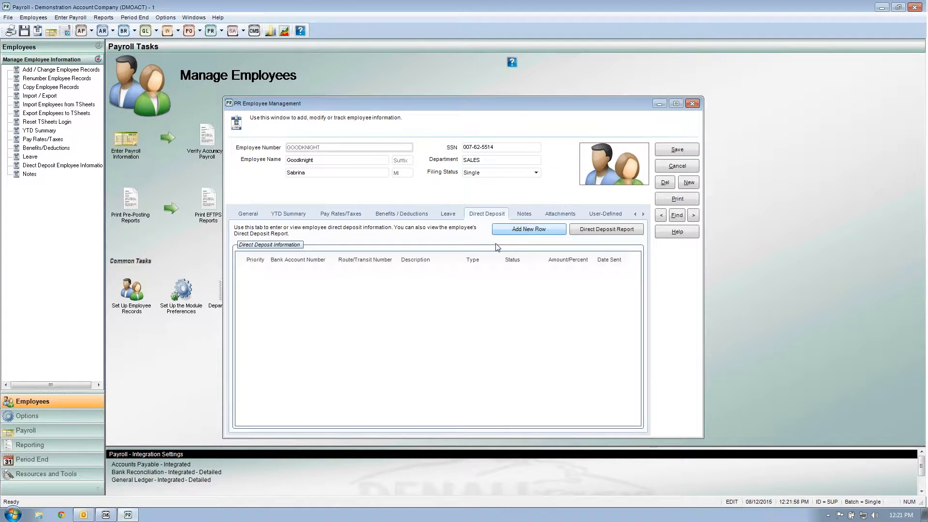
pyautogui.click(693, 215)
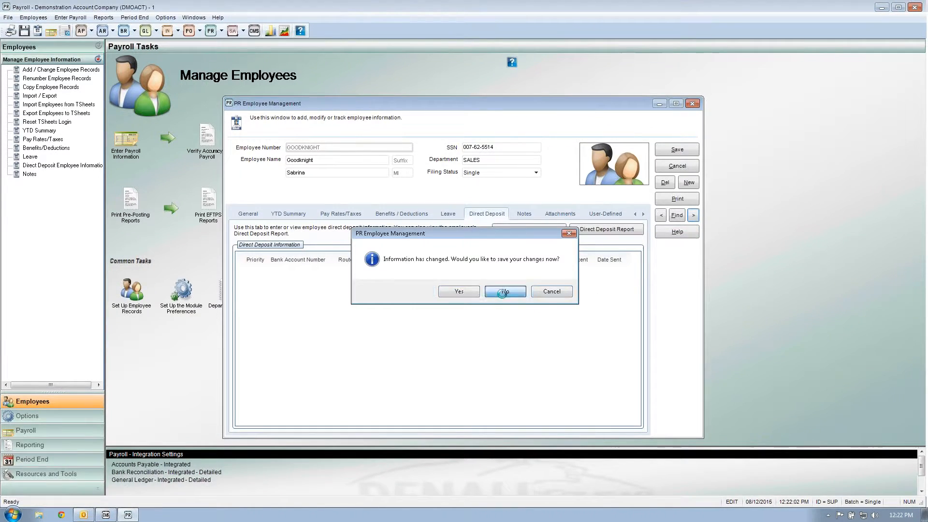
pyautogui.click(505, 293)
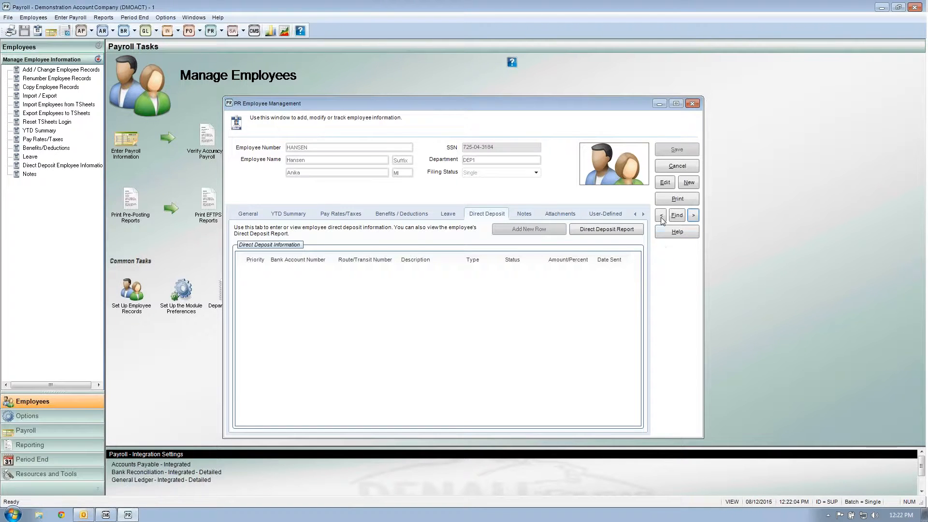
# - Go back to the PRDCTN employee with Checking and Savings direct deposits, examine both accounts, and open the employee's notes
pyautogui.click(660, 216)
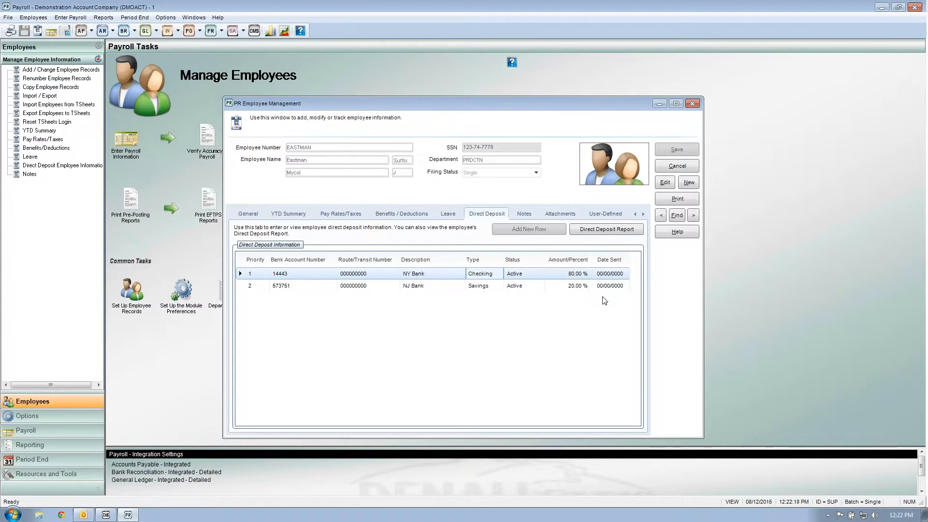
pyautogui.click(584, 287)
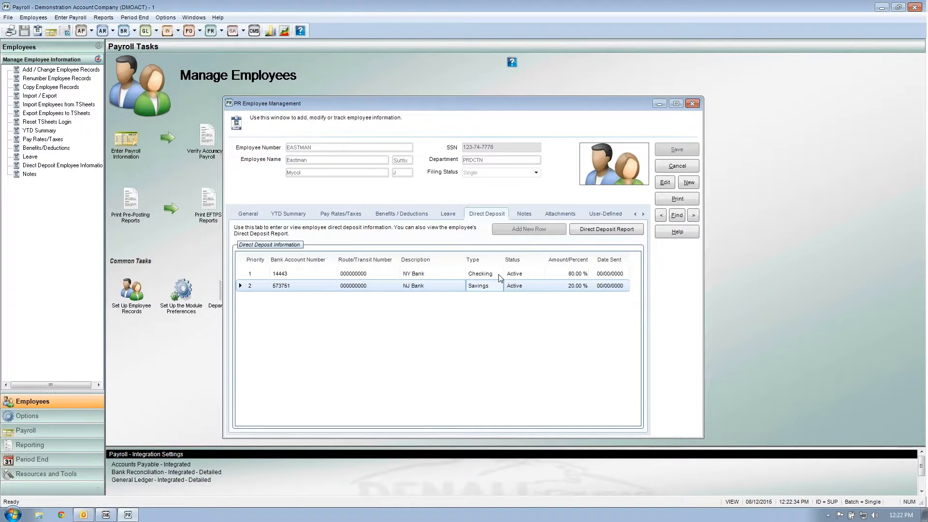
pyautogui.click(522, 216)
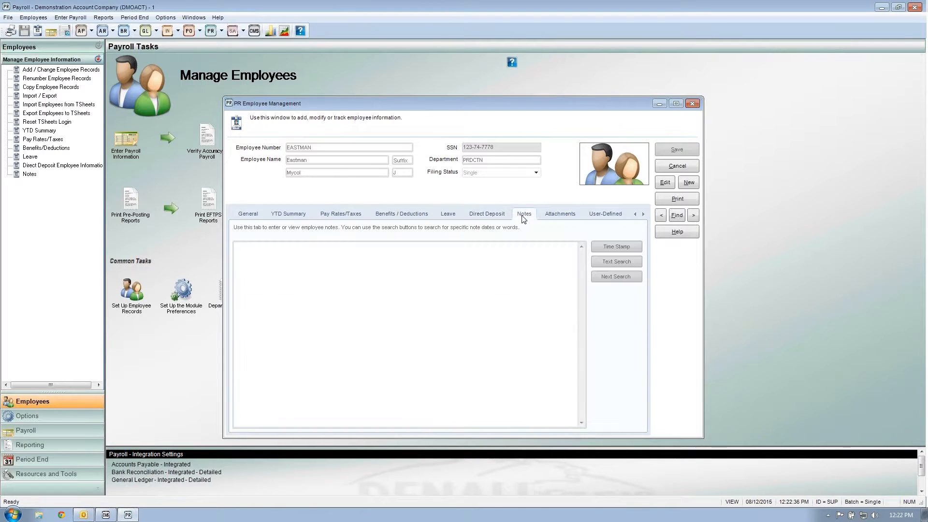
# - Show the employee's attachments and close the employee record without saving
pyautogui.click(558, 217)
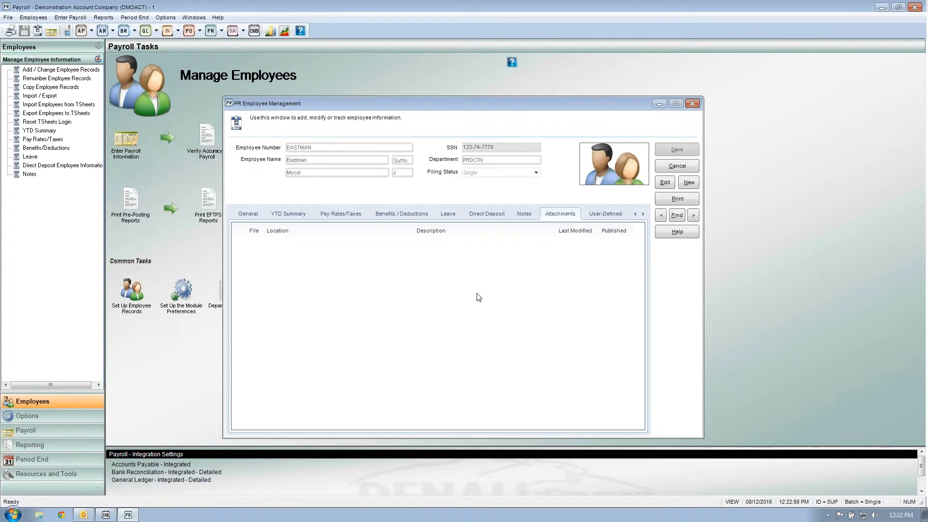
pyautogui.click(677, 166)
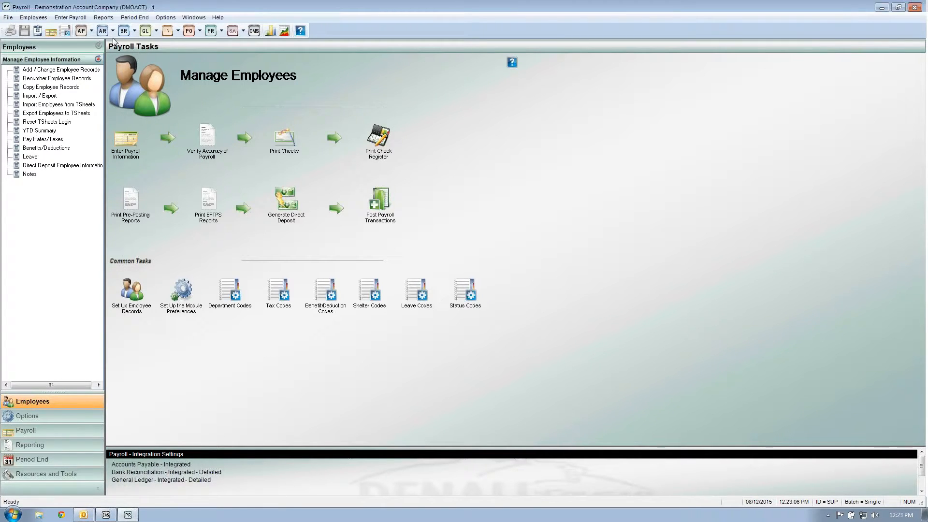
# - Examine the available Daily Units commands for importing, entering, printing and clearing units
pyautogui.click(71, 17)
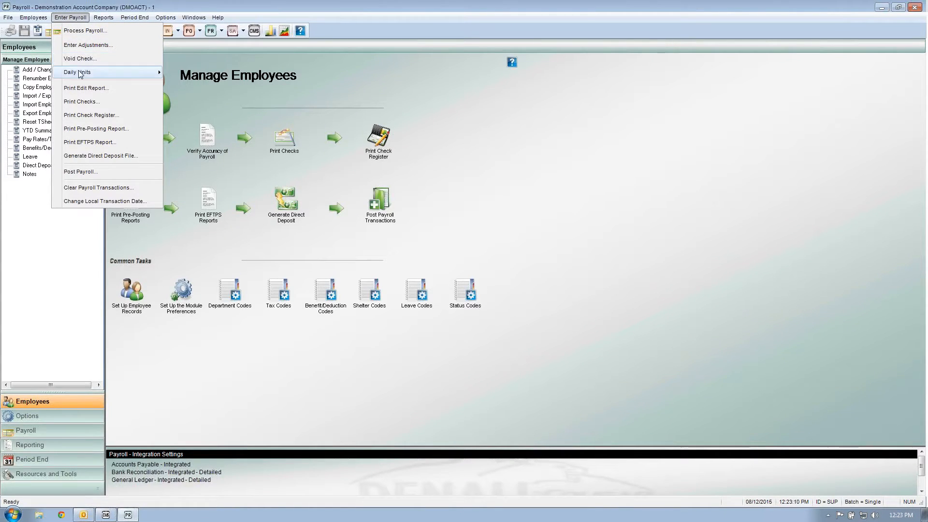
pyautogui.moveTo(159, 74)
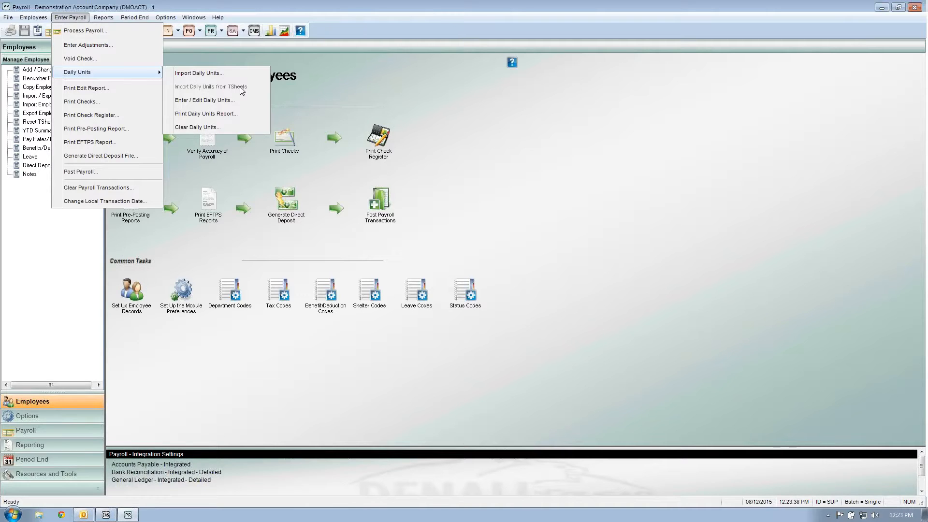
pyautogui.click(312, 85)
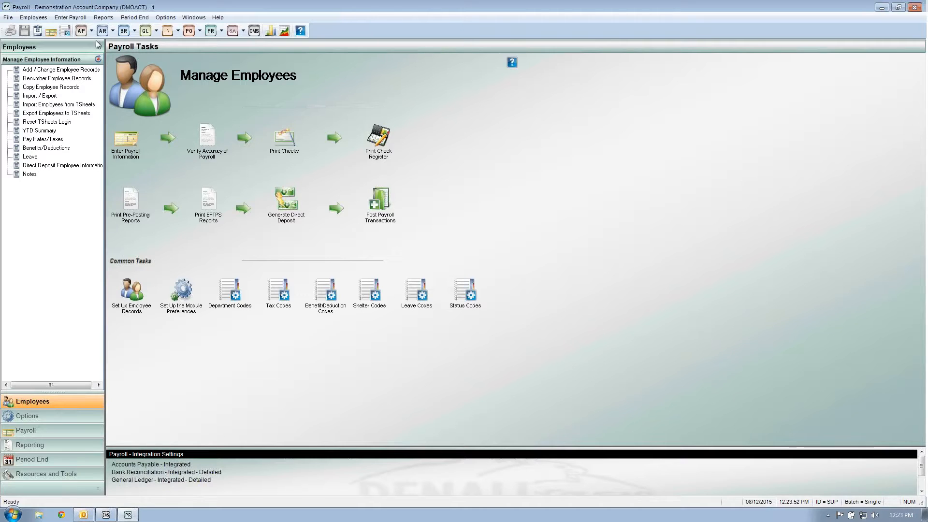
pyautogui.click(79, 17)
pyautogui.moveTo(81, 75)
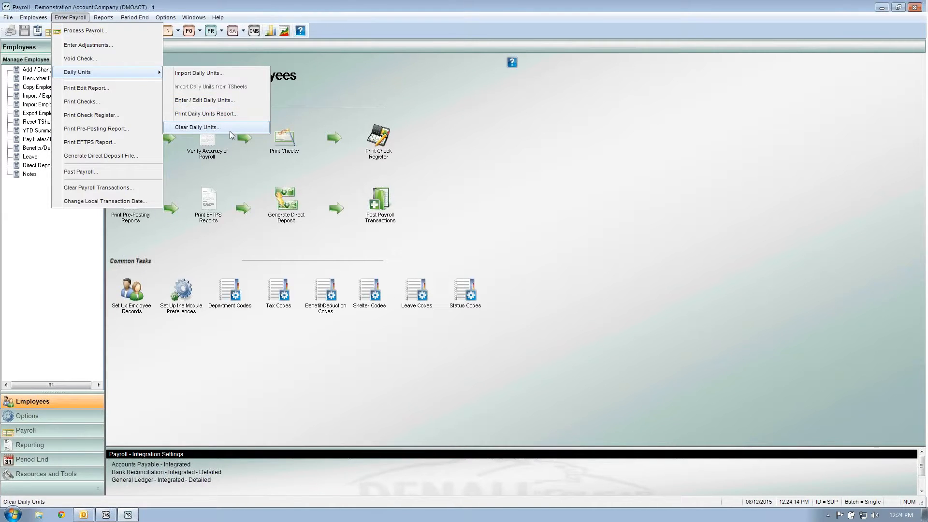
pyautogui.click(311, 96)
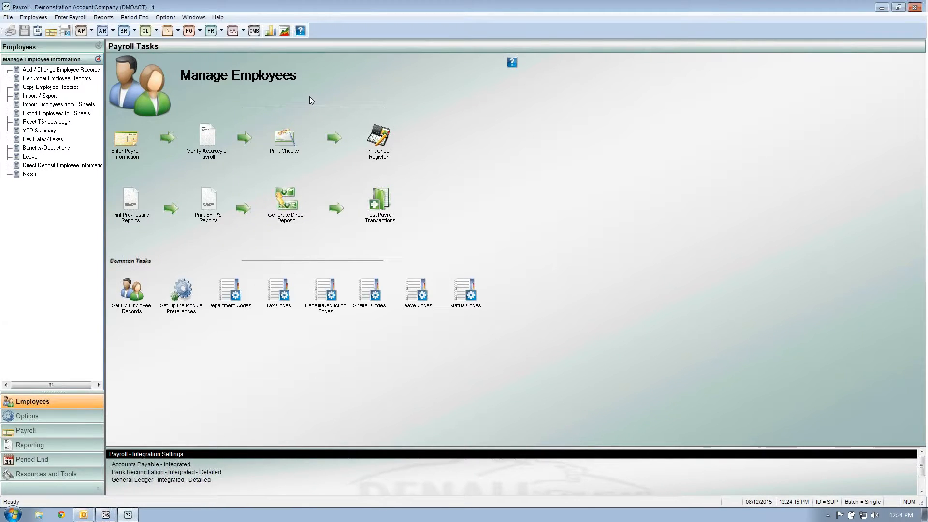
# - Start preparing payroll with check date 08/06/2015, payroll period end date 08/01/2015 and GL expense date 08/06/2015
pyautogui.click(140, 127)
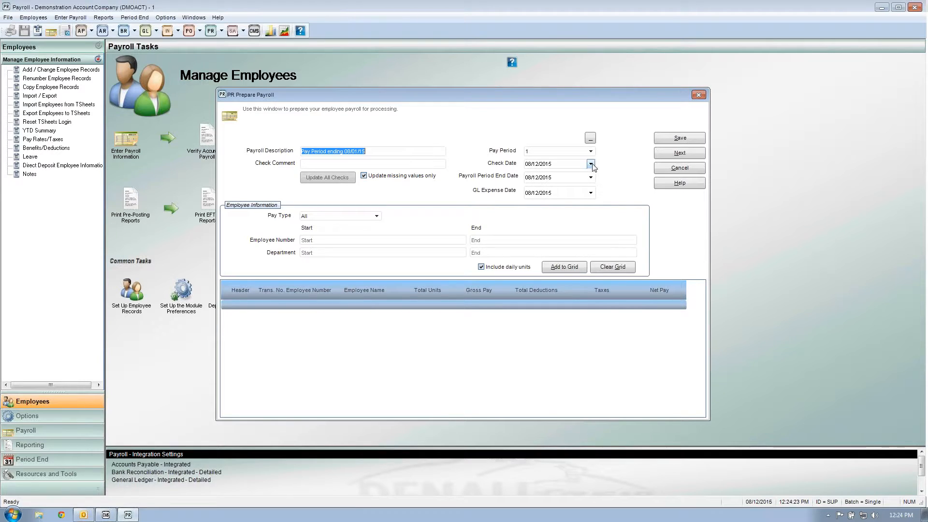
pyautogui.click(591, 163)
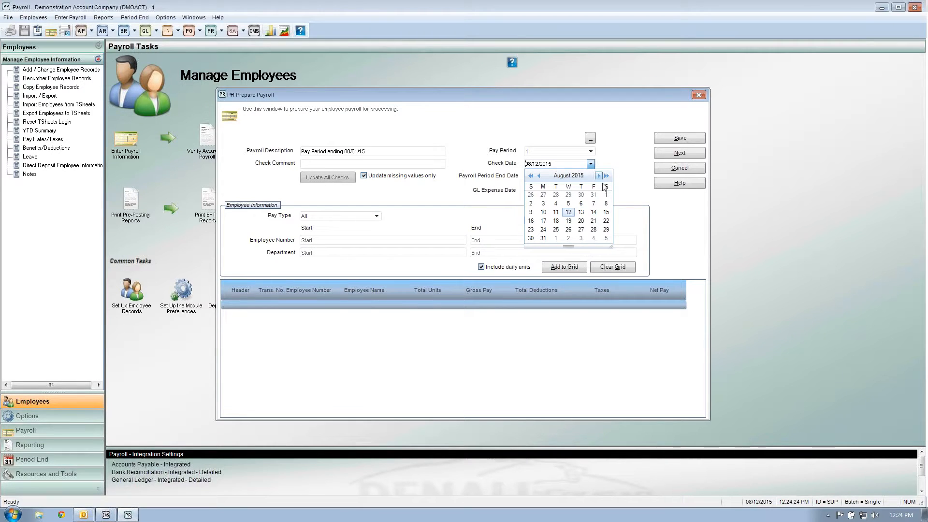
pyautogui.click(607, 194)
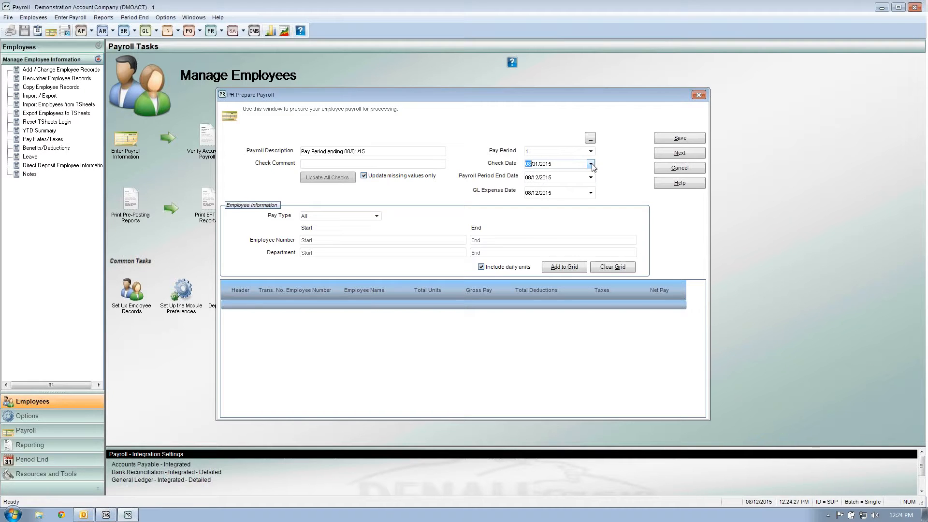
pyautogui.click(590, 164)
pyautogui.click(581, 204)
pyautogui.click(590, 177)
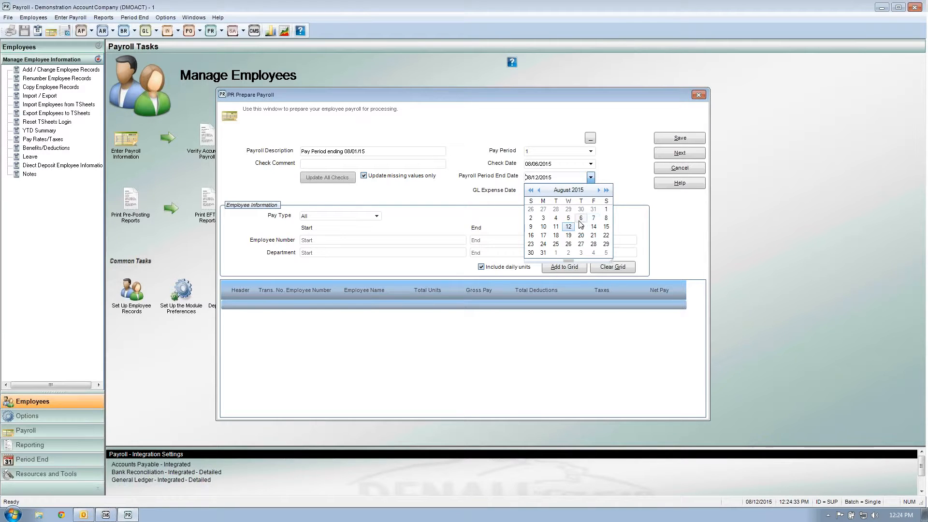
pyautogui.click(606, 209)
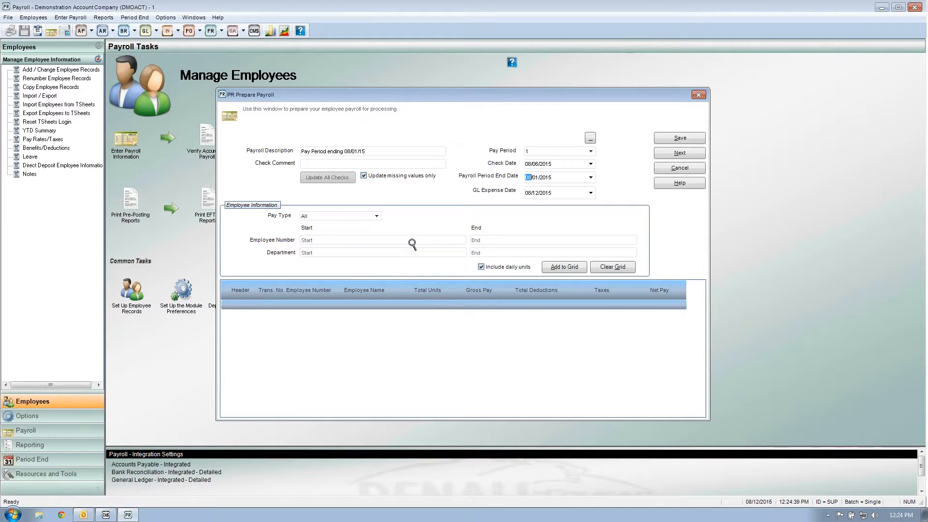
pyautogui.click(590, 193)
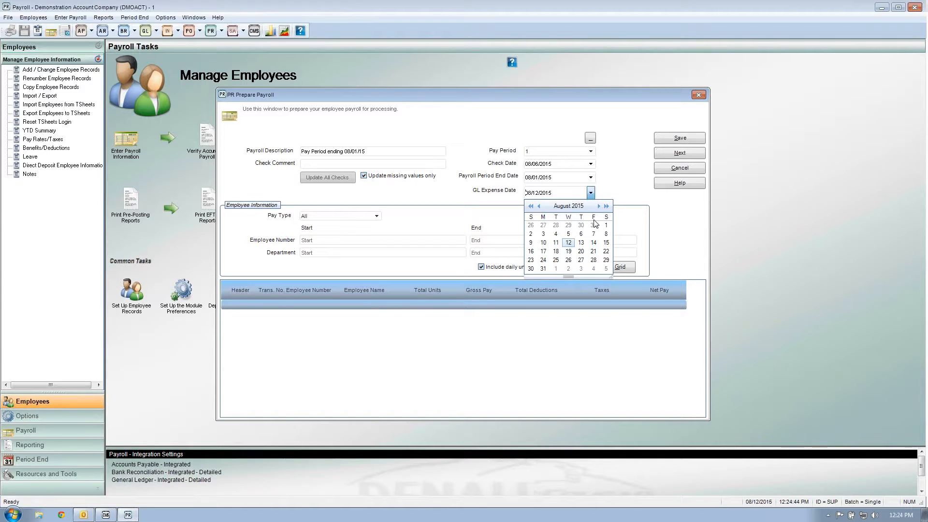
pyautogui.click(581, 234)
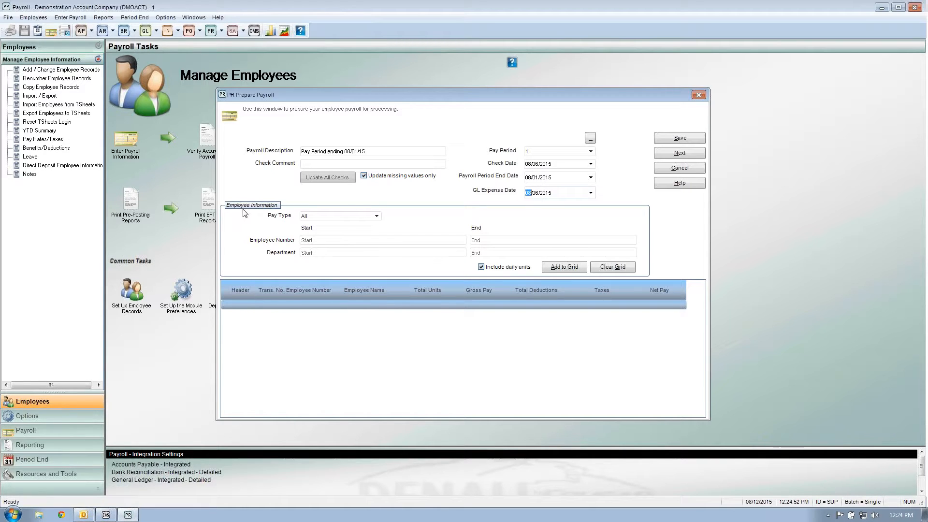
# - Add employees of all pay types to the payroll grid, leaving the employee number and department ranges blank
pyautogui.click(376, 216)
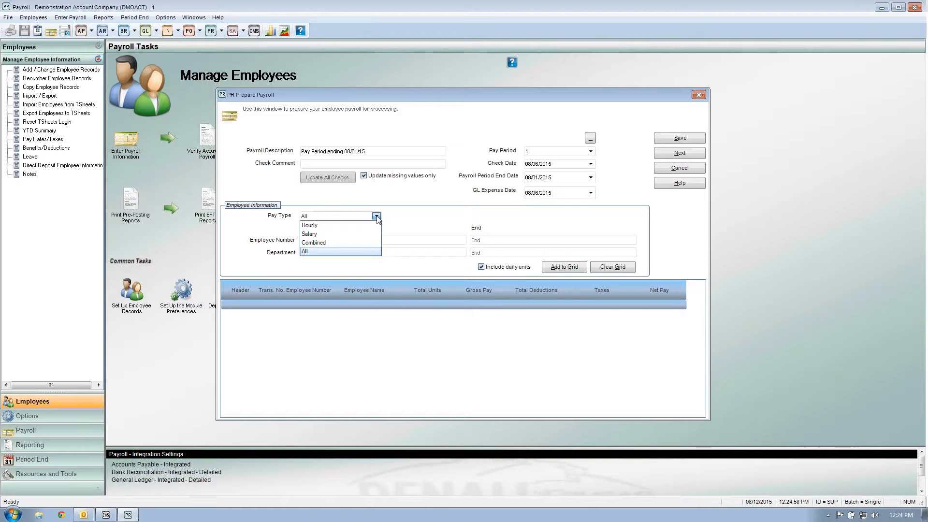
pyautogui.click(355, 251)
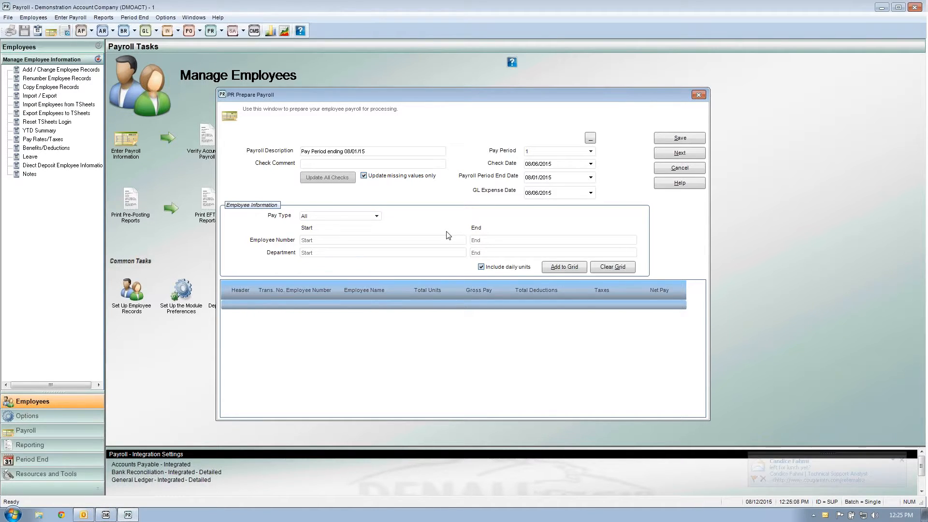
pyautogui.click(321, 243)
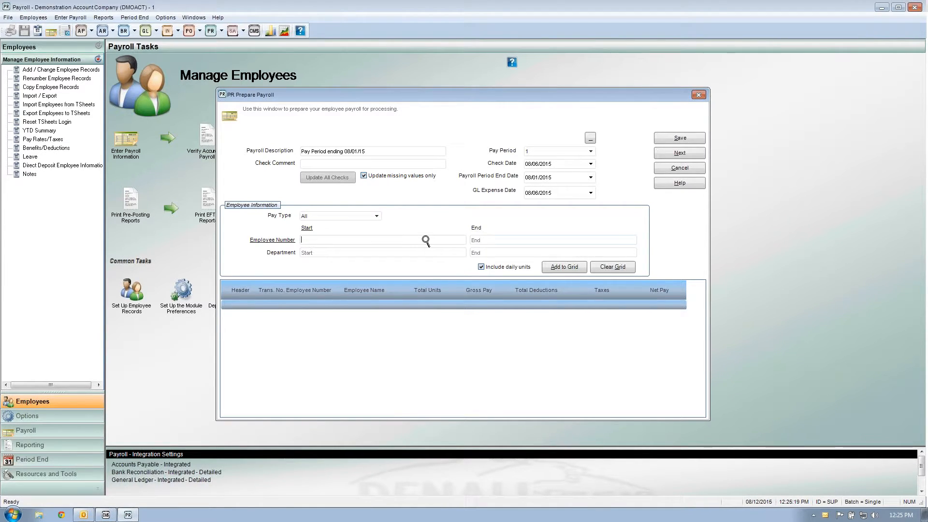
pyautogui.click(488, 240)
pyautogui.click(375, 251)
pyautogui.press('Tab')
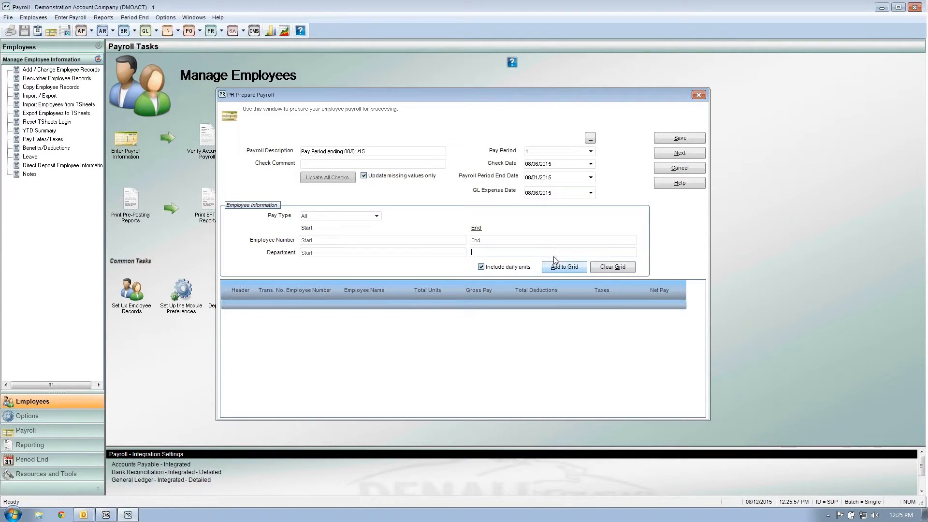
pyautogui.click(559, 271)
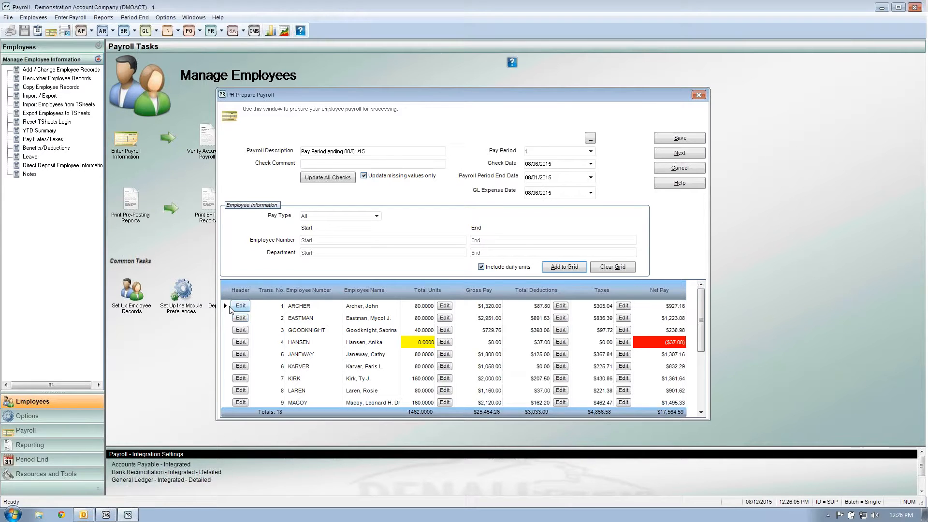
# - Examine the total units, gross pay, deductions, taxes and net pay of transaction 1 in the payroll grid
pyautogui.click(229, 306)
pyautogui.click(227, 319)
pyautogui.click(420, 308)
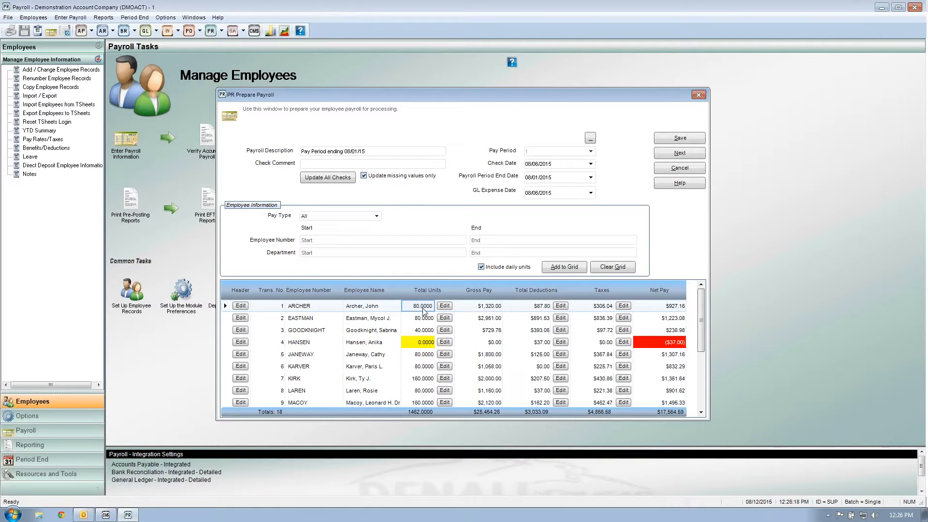
pyautogui.click(485, 308)
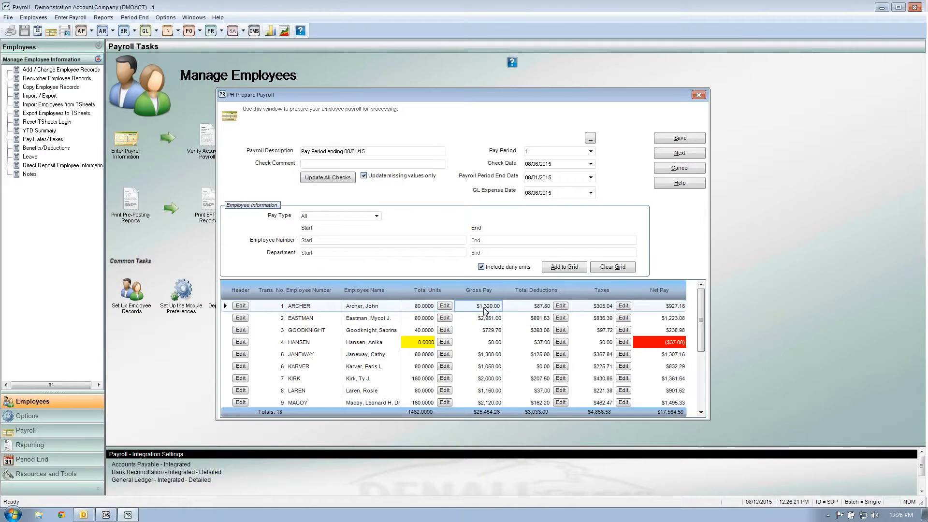
pyautogui.click(543, 307)
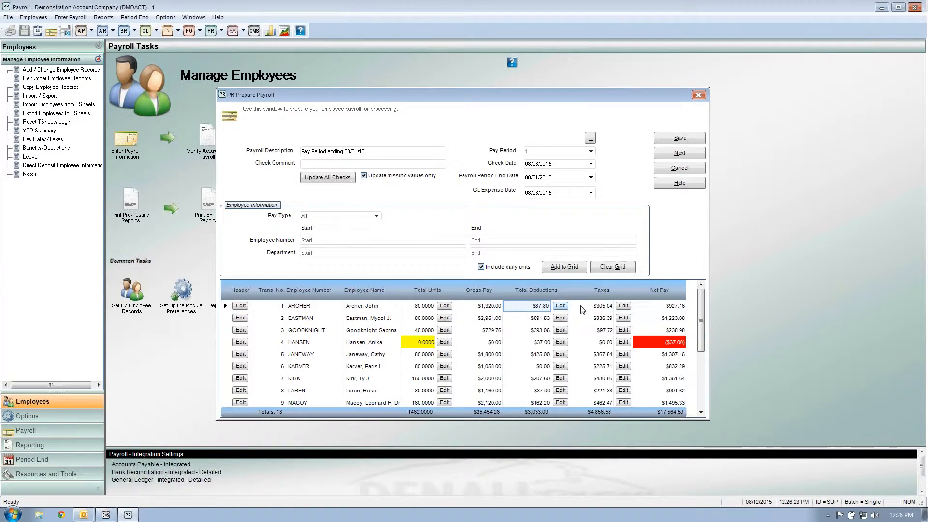
pyautogui.click(604, 309)
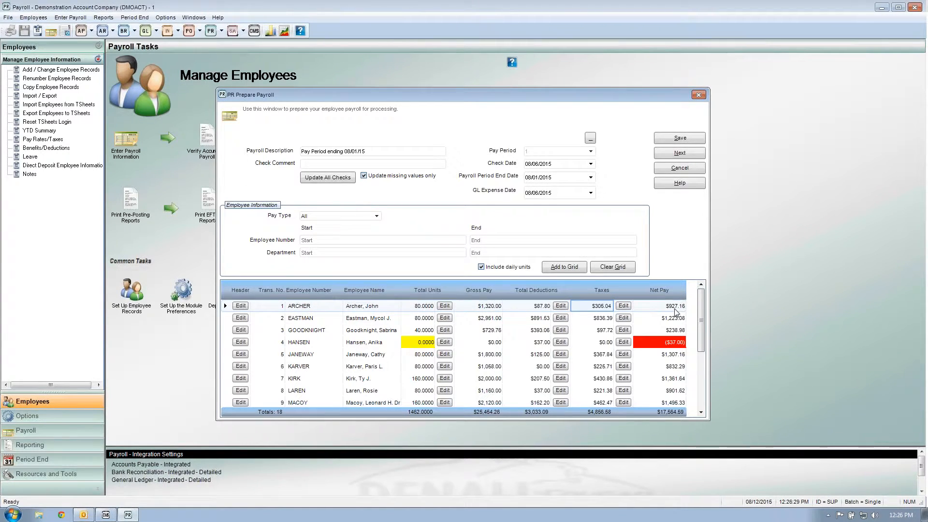
pyautogui.click(659, 305)
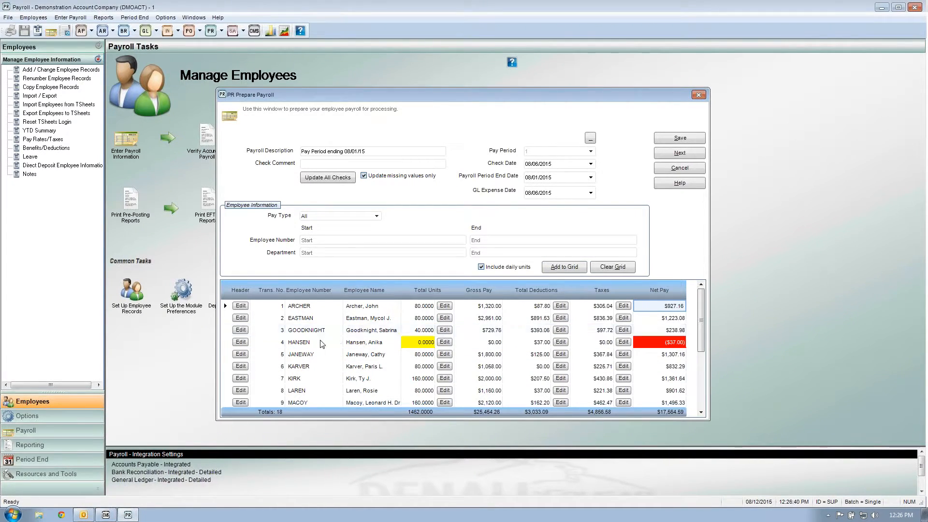
# - Examine transaction 4's highlighted total units, gross pay, deductions and negative net pay
pyautogui.click(307, 344)
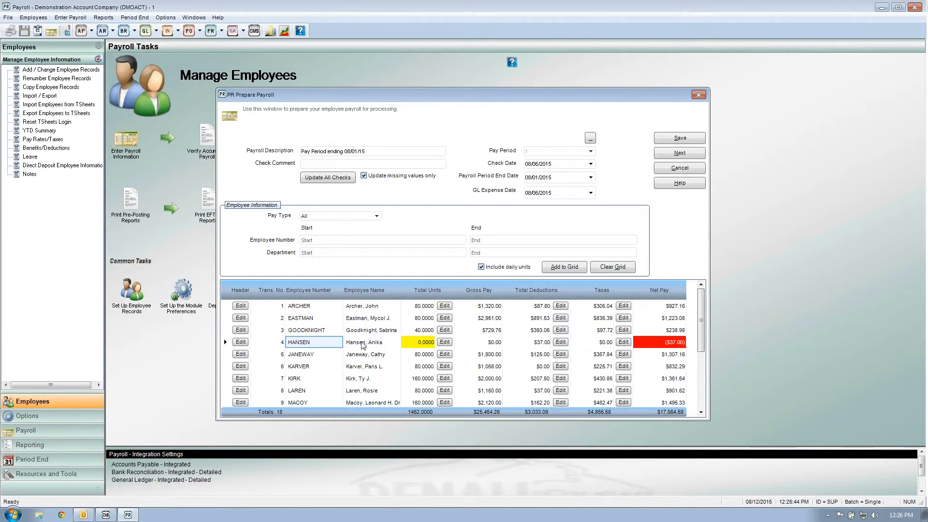
pyautogui.click(423, 342)
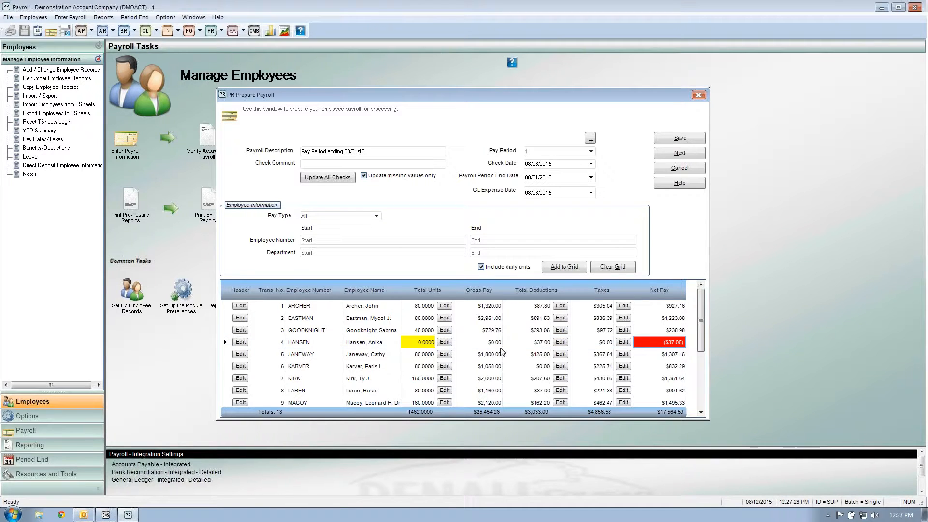
pyautogui.click(490, 343)
pyautogui.click(535, 343)
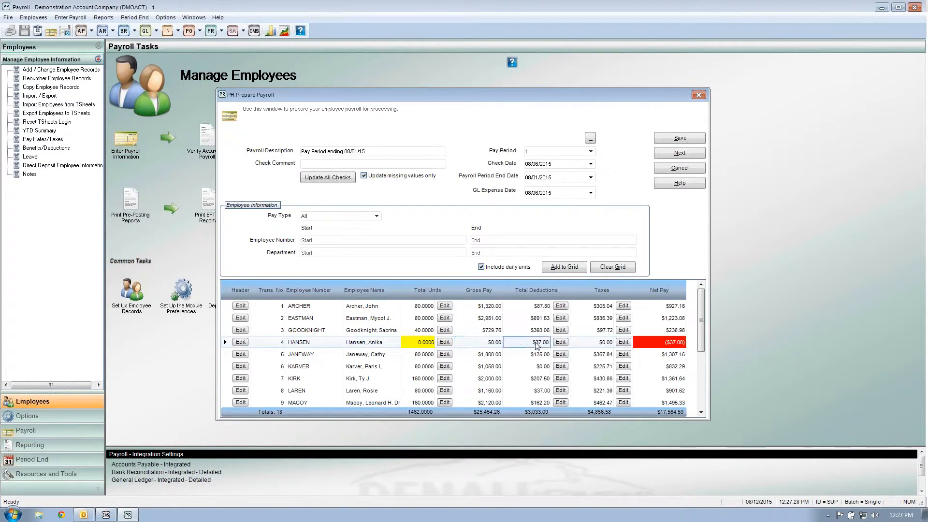
pyautogui.click(651, 345)
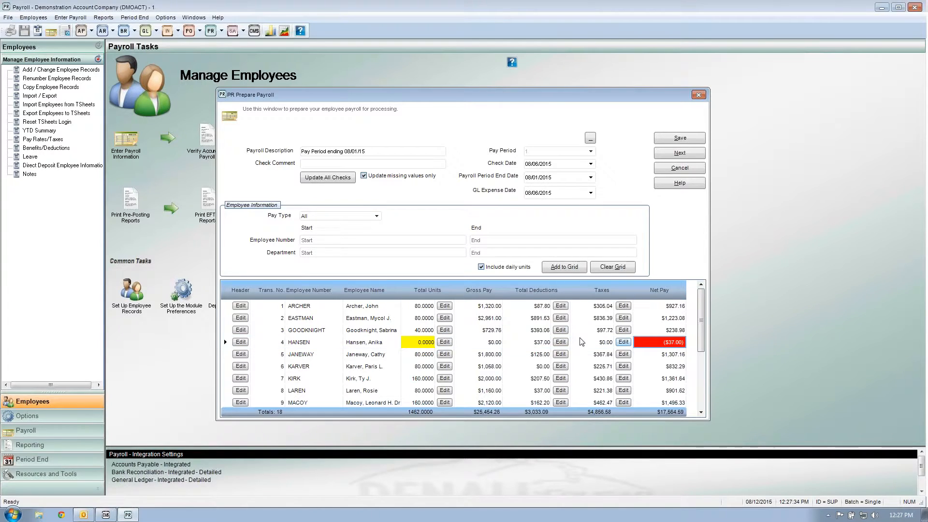
# - Enter 72.5 regular units for the transaction 4 employee, leaving the overtime, PTO and holiday units unchanged
pyautogui.click(428, 343)
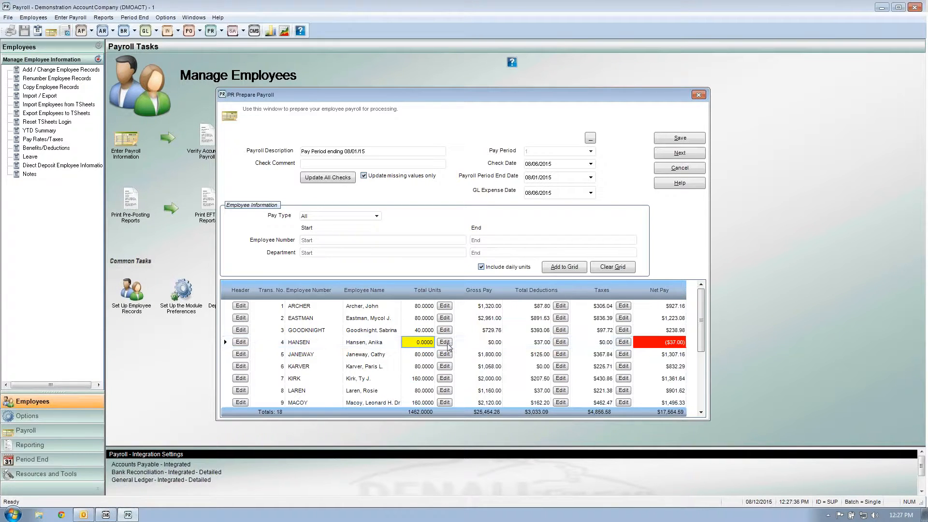
pyautogui.click(444, 344)
pyautogui.write('72.5')
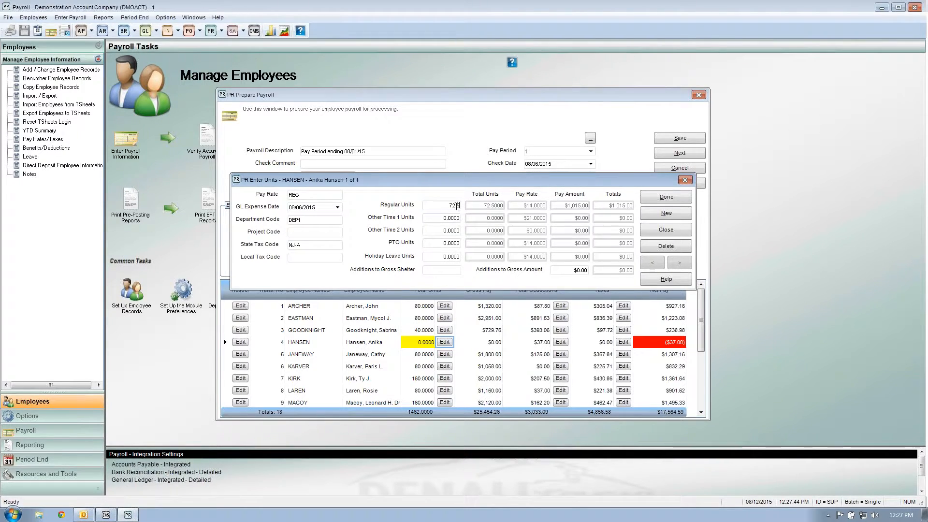
pyautogui.press('Tab')
pyautogui.press('Tab')
pyautogui.press('Tab')
pyautogui.press('Tab')
pyautogui.click(453, 206)
pyautogui.click(453, 218)
pyautogui.click(453, 243)
pyautogui.click(454, 256)
pyautogui.click(454, 205)
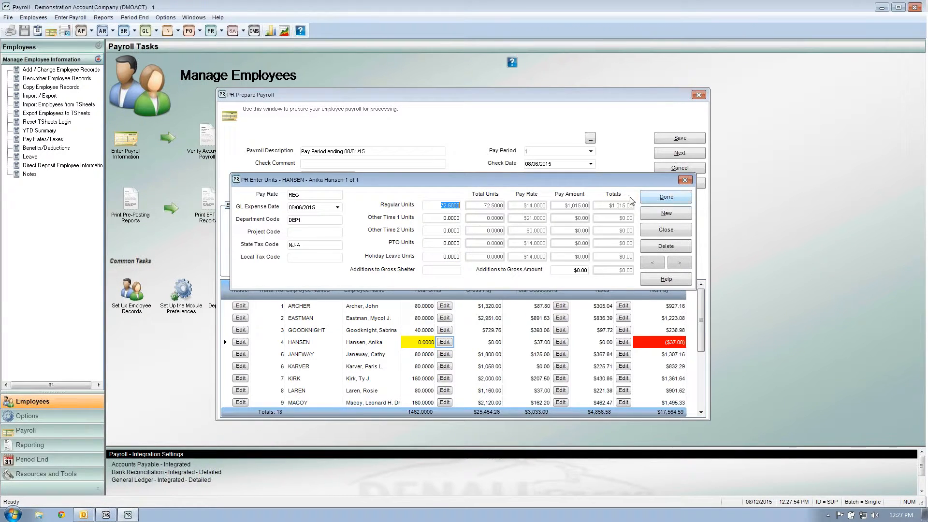
pyautogui.click(686, 197)
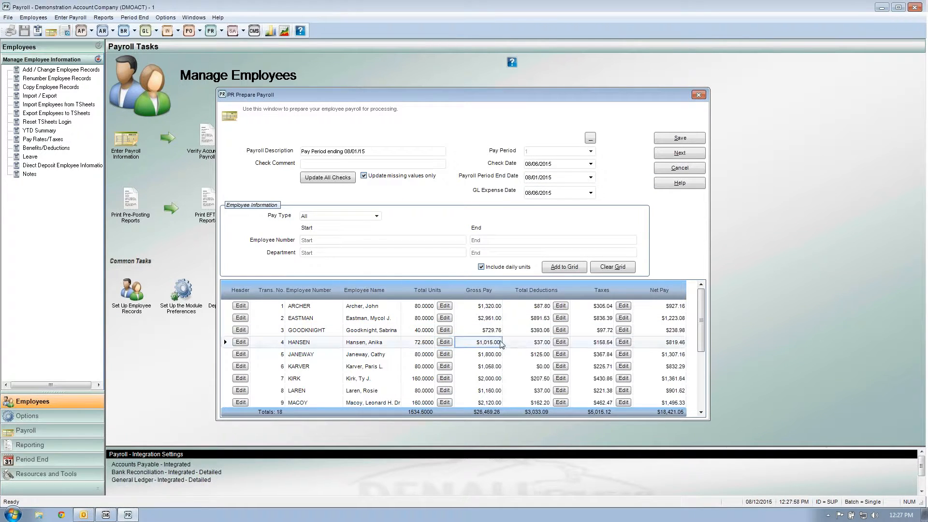
# - Check transaction 4's recalculated deductions, taxes, total units and net pay
pyautogui.click(545, 343)
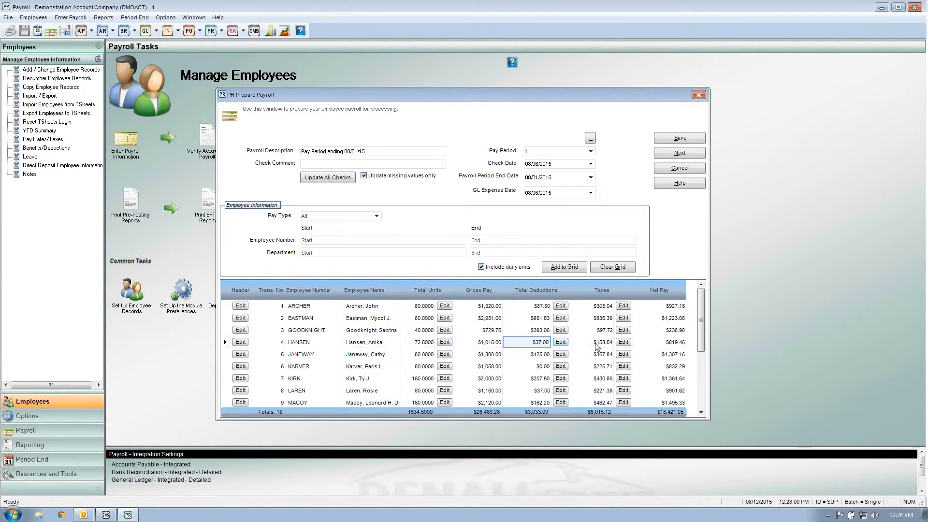
pyautogui.click(609, 343)
pyautogui.click(675, 345)
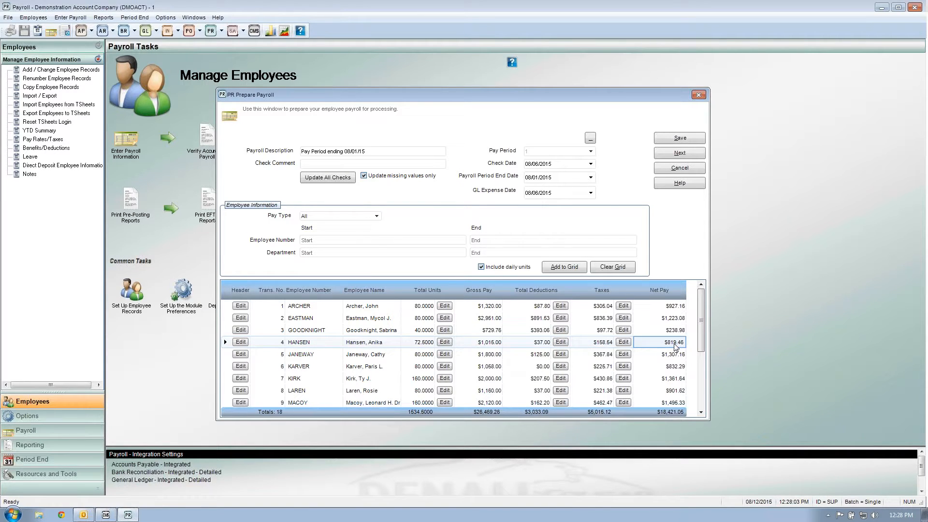
pyautogui.click(423, 343)
pyautogui.click(675, 344)
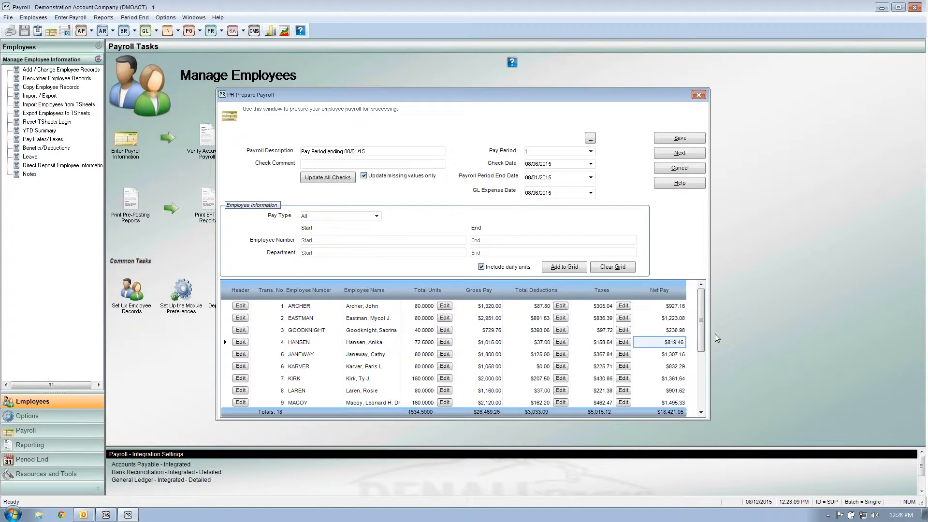
# - Review the salary amount and unit entries of the transaction 14 employee, and close them without changes
pyautogui.moveTo(702, 324); pyautogui.dragTo(700, 389)
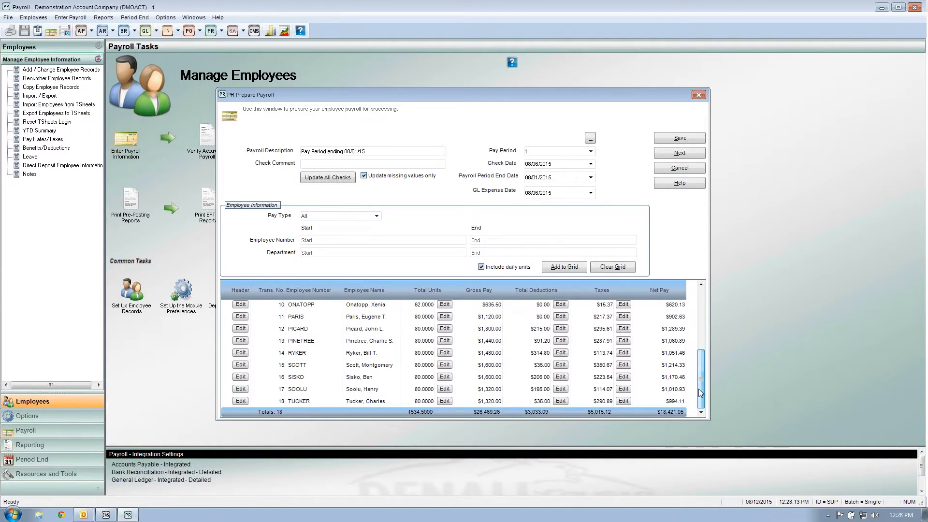
pyautogui.click(421, 358)
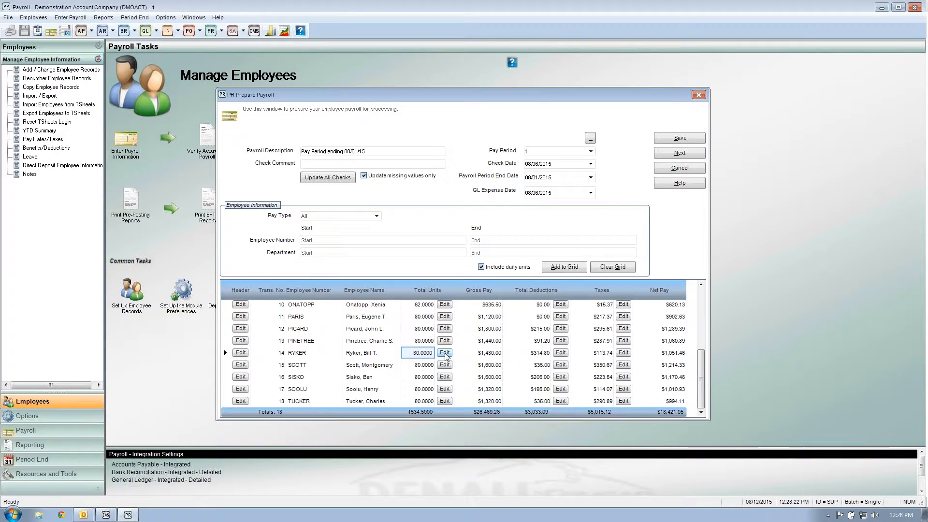
pyautogui.click(444, 353)
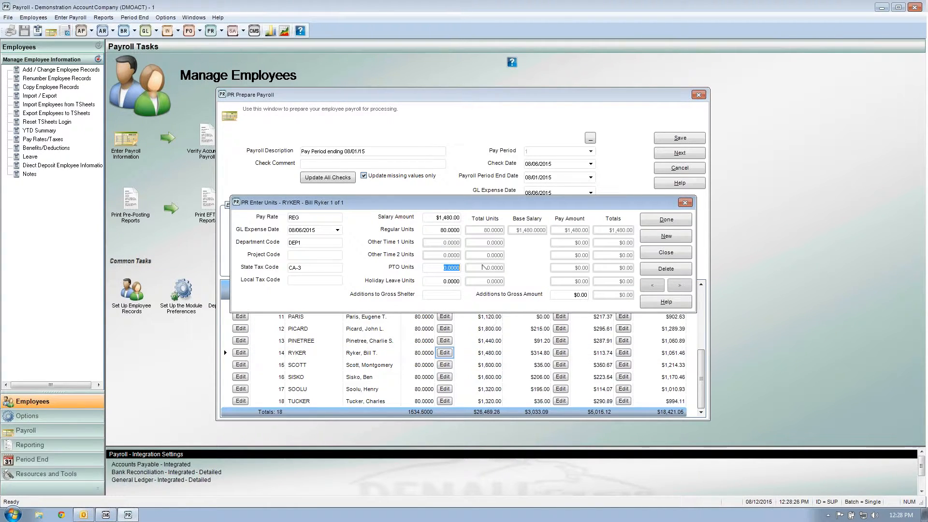
pyautogui.click(454, 231)
pyautogui.click(450, 217)
pyautogui.press('Tab')
pyautogui.click(665, 256)
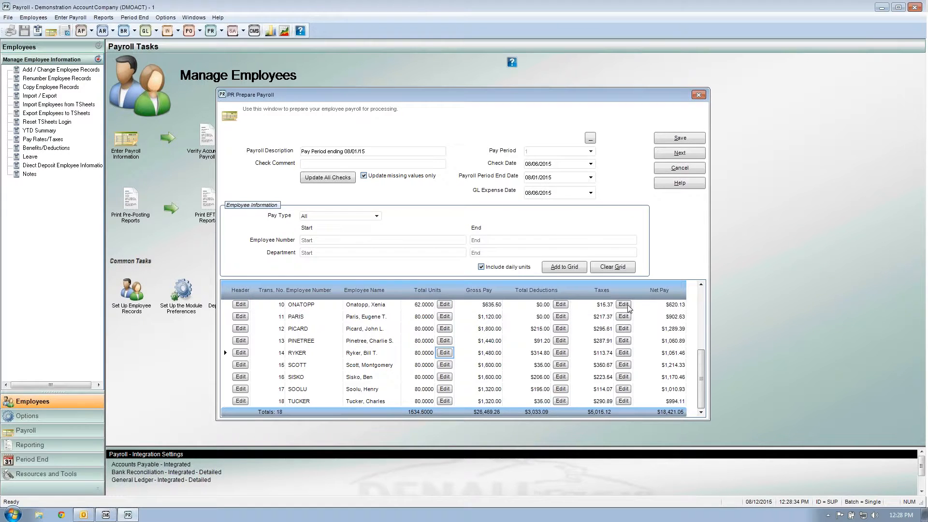
# - Enter 7 Other Time 1 units for the transaction 15 employee
pyautogui.click(446, 365)
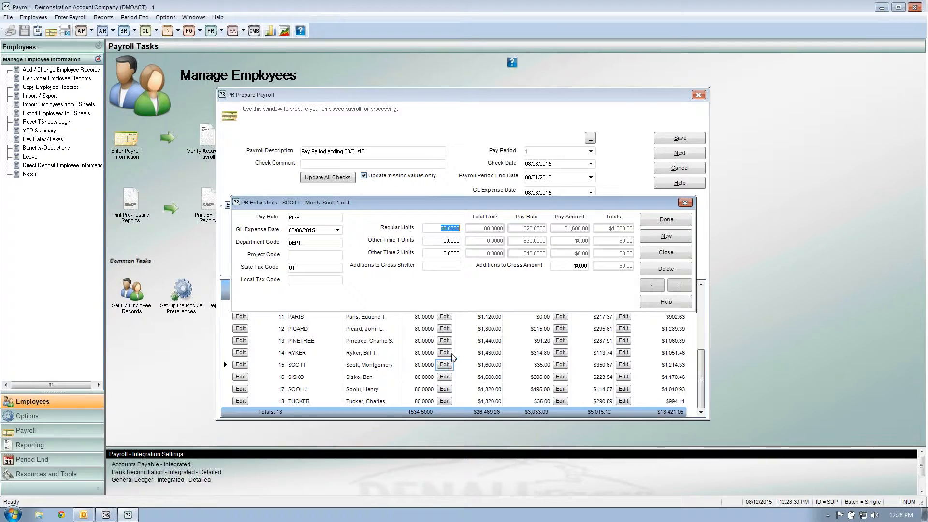
pyautogui.click(456, 240)
pyautogui.write('7')
pyautogui.press('Tab')
pyautogui.click(672, 223)
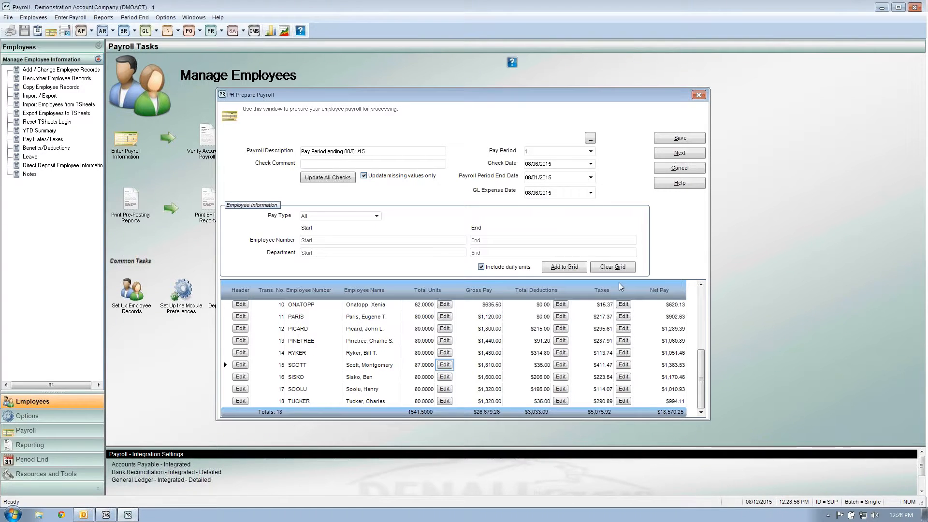
# - Check transaction 15's recalculated gross pay, taxes, net pay and deductions in the payroll grid
pyautogui.click(490, 368)
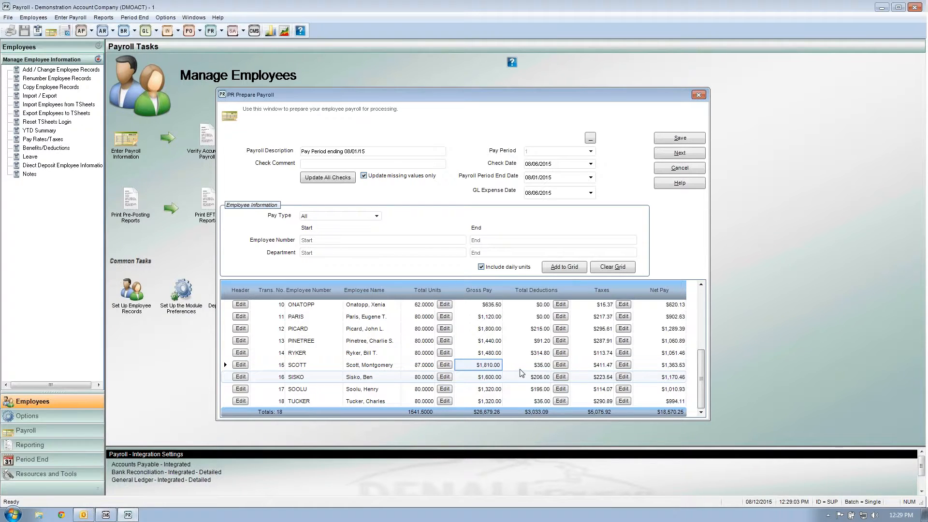
pyautogui.click(591, 366)
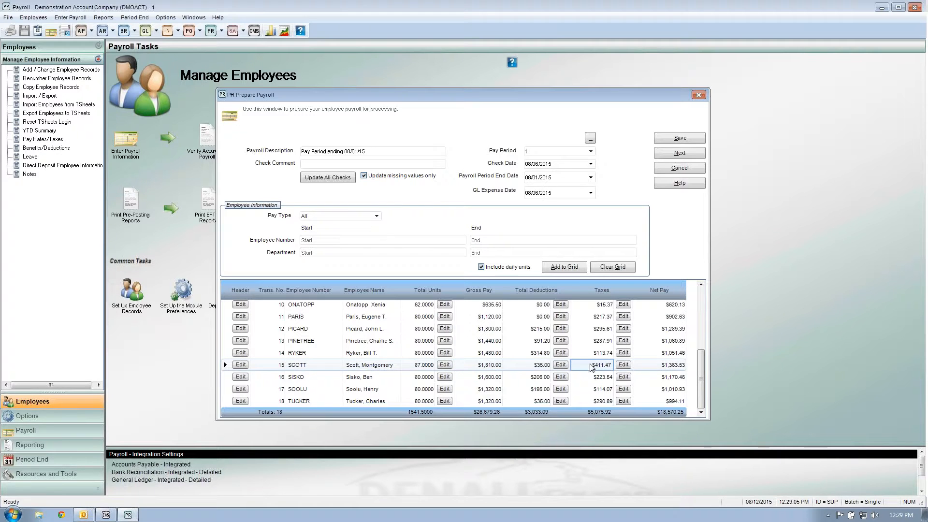
pyautogui.click(667, 369)
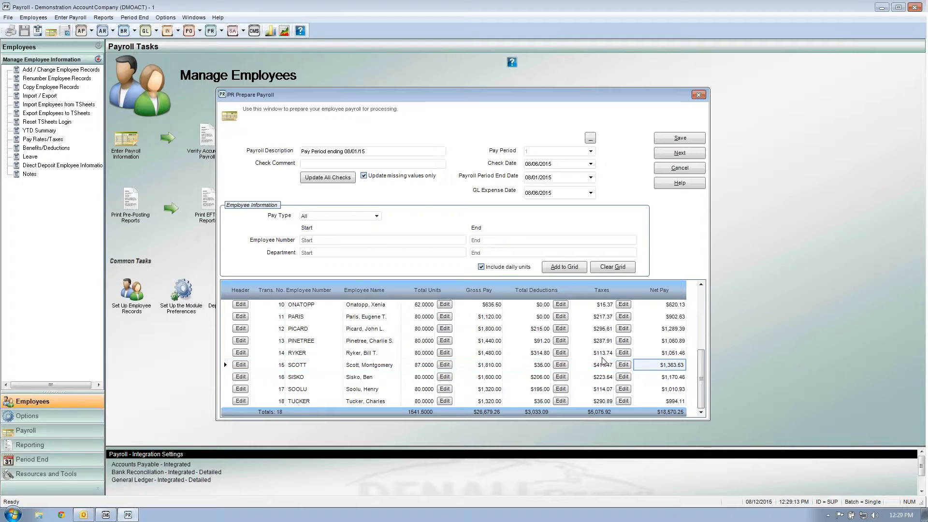
pyautogui.click(539, 366)
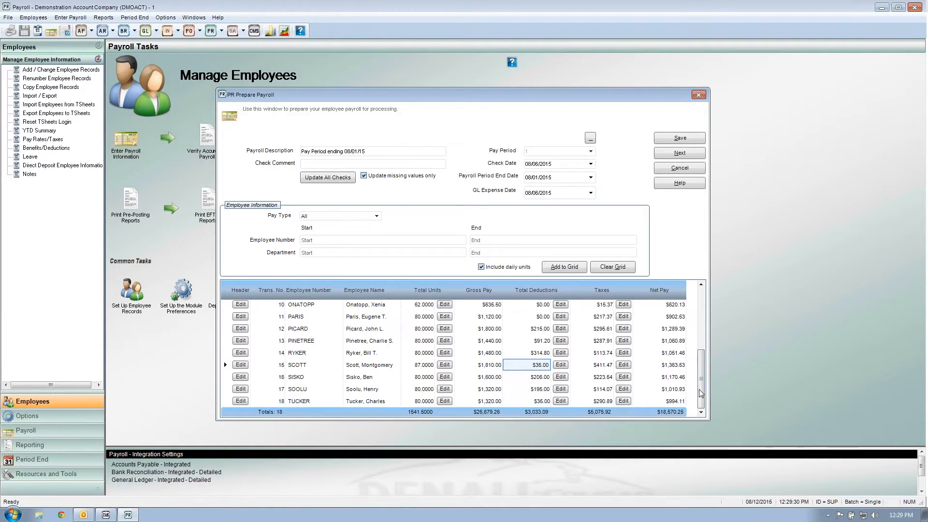
# - Delete the transaction 6 row from the payroll grid and save the prepared payroll
pyautogui.moveTo(702, 377); pyautogui.dragTo(710, 312)
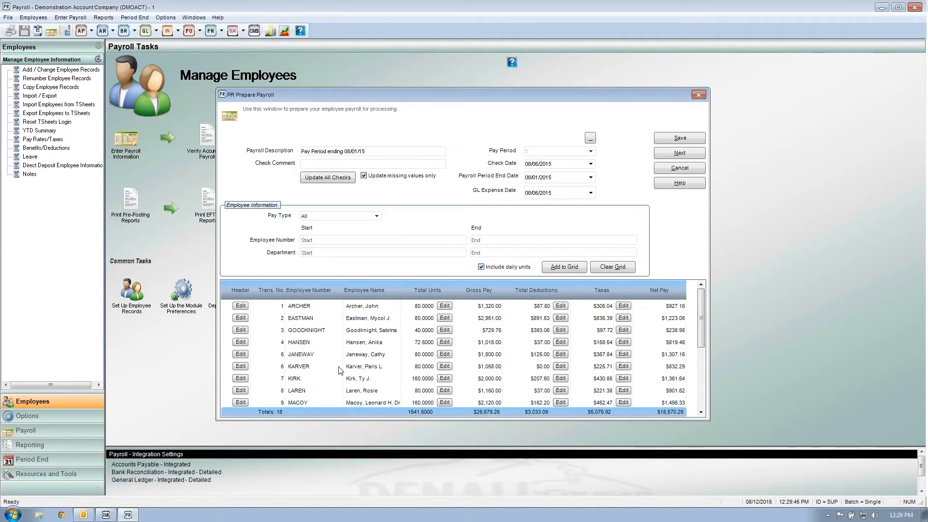
pyautogui.click(225, 368)
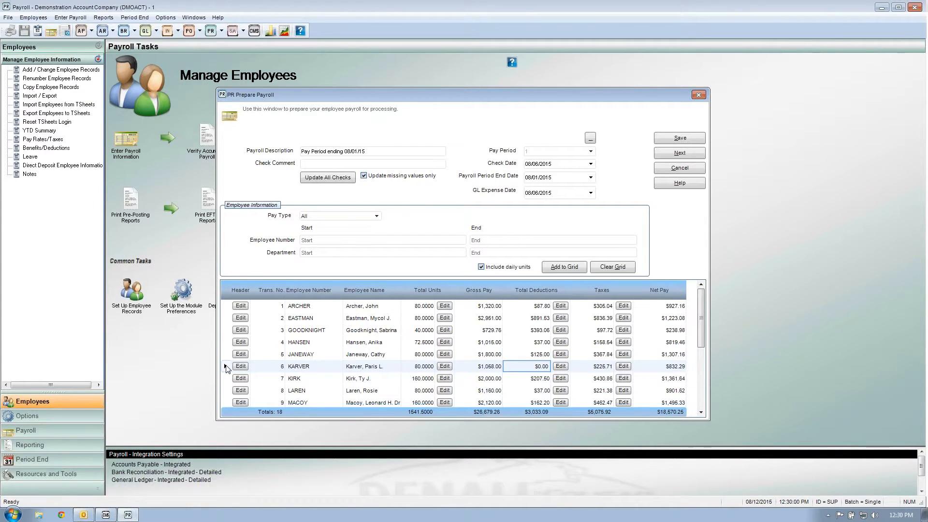
pyautogui.rightClick(227, 369)
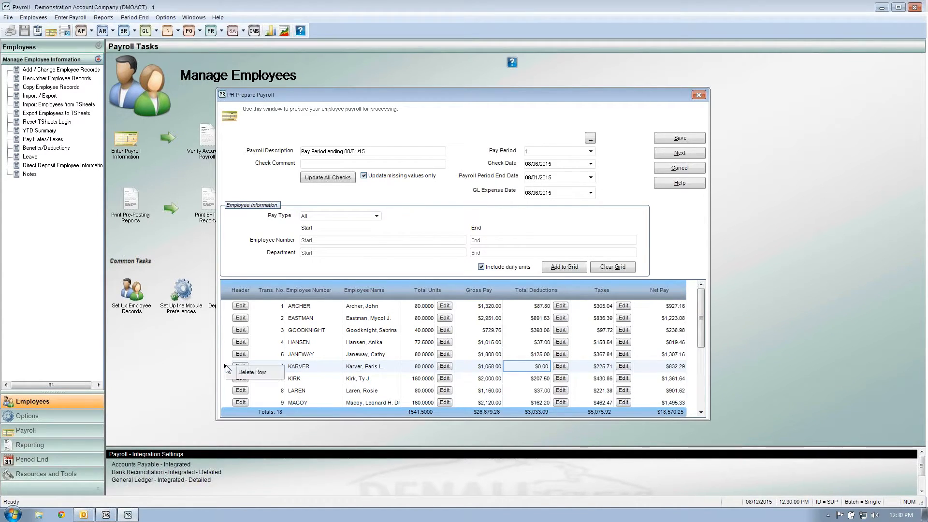
pyautogui.click(249, 374)
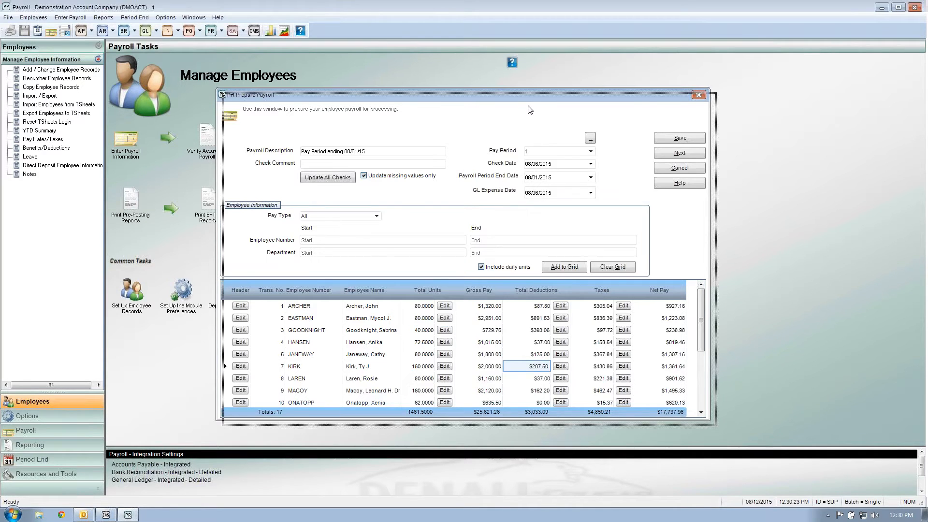
pyautogui.click(693, 147)
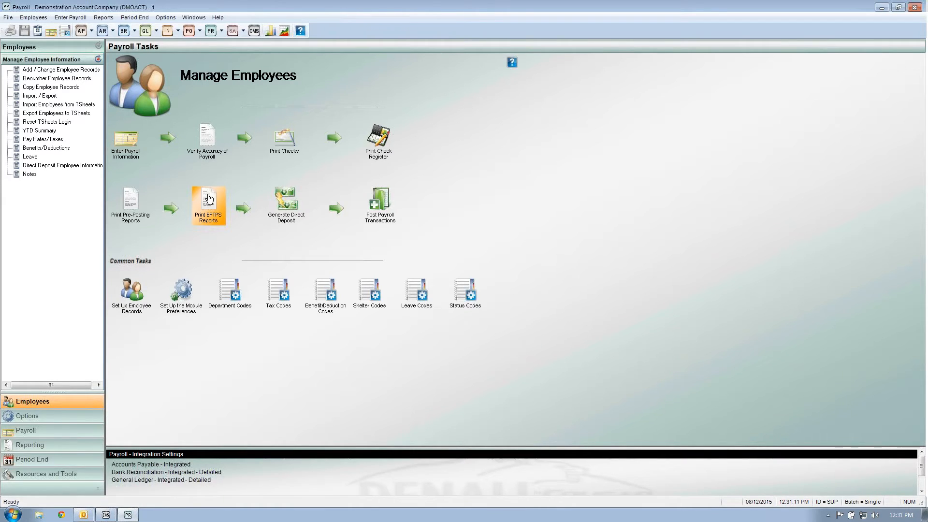
# - Reopen the saved payroll and continue past the transaction edit report, without printing it, to the payroll check printing window
pyautogui.click(220, 220)
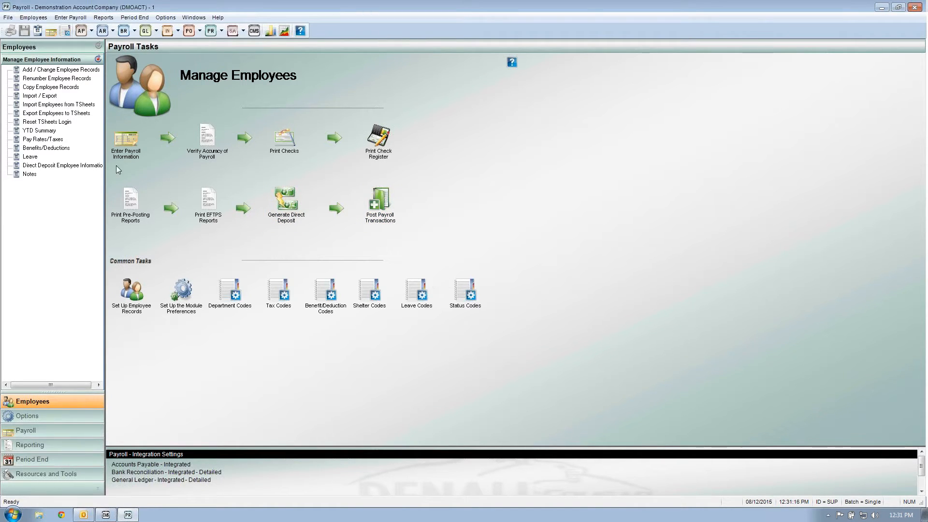
pyautogui.click(125, 141)
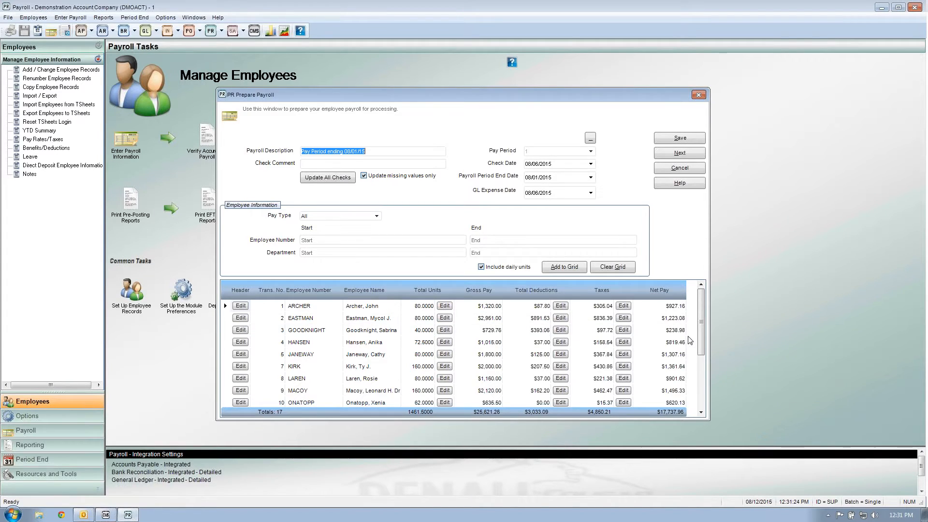
pyautogui.click(680, 154)
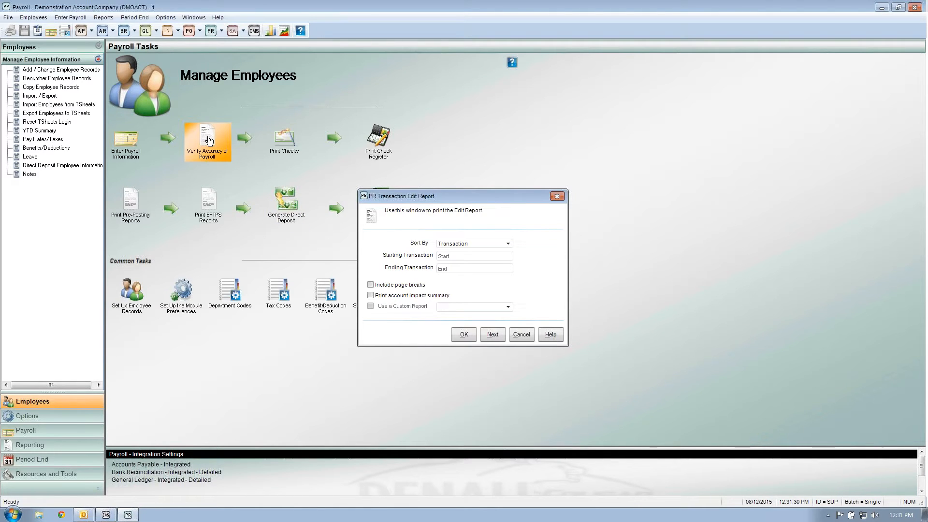
pyautogui.click(490, 335)
pyautogui.click(299, 151)
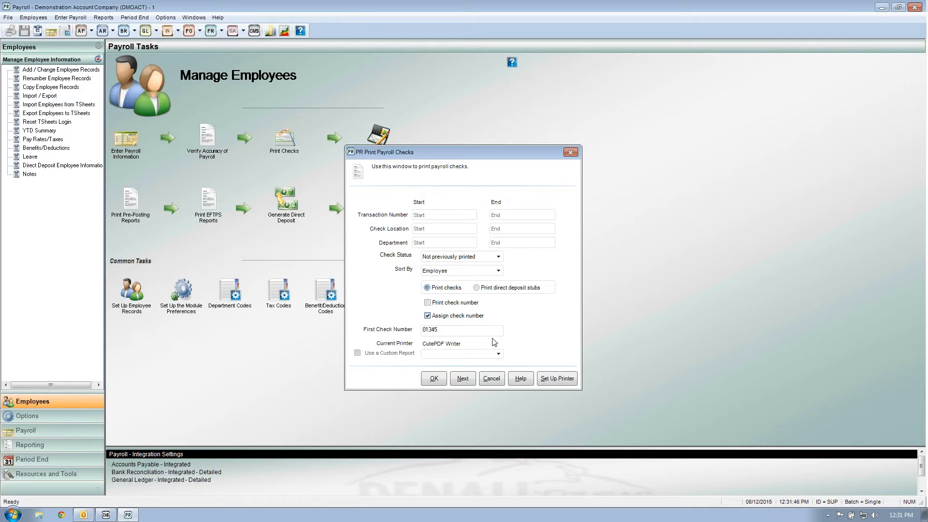
# - Run the unprinted payroll checks with assigned numbers starting at 01345, and cancel saving the PDF output
pyautogui.doubleClick(423, 329)
pyautogui.click(446, 333)
pyautogui.moveTo(436, 330); pyautogui.dragTo(421, 333)
pyautogui.click(433, 378)
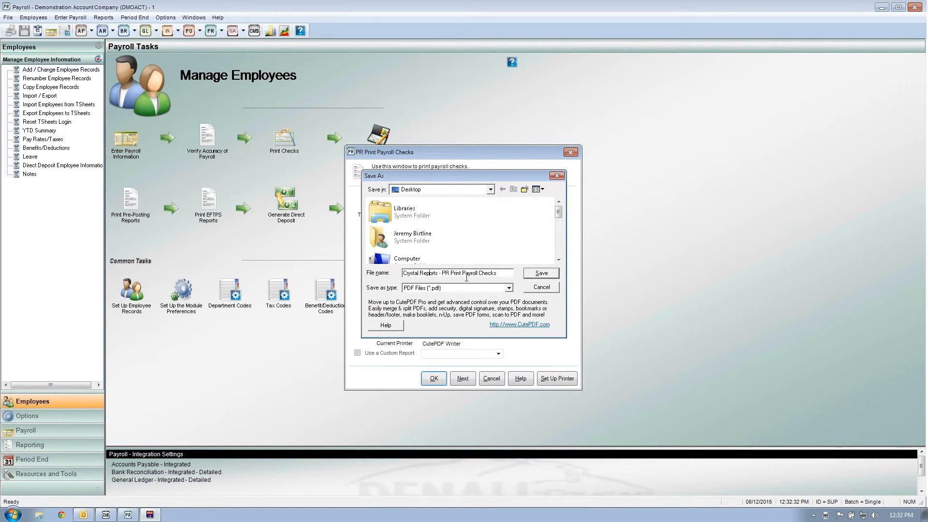
pyautogui.moveTo(498, 273); pyautogui.dragTo(394, 273)
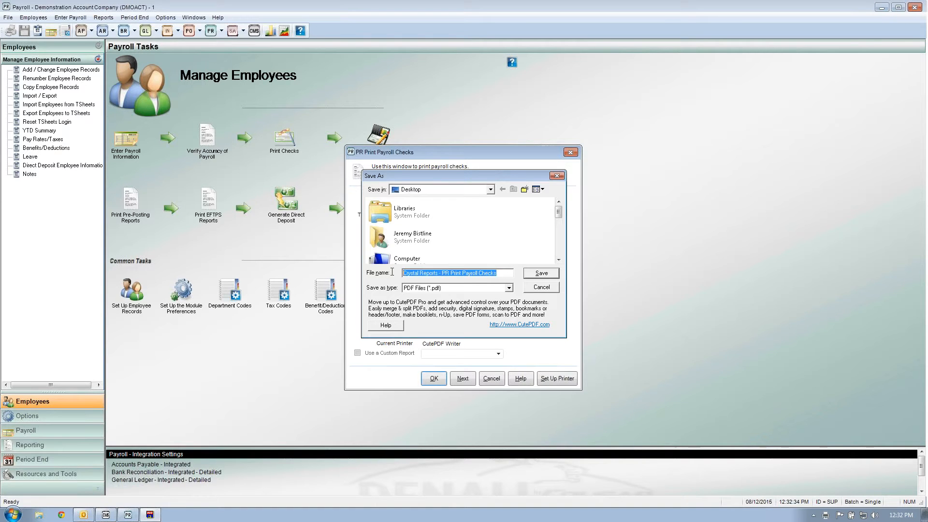
pyautogui.click(541, 288)
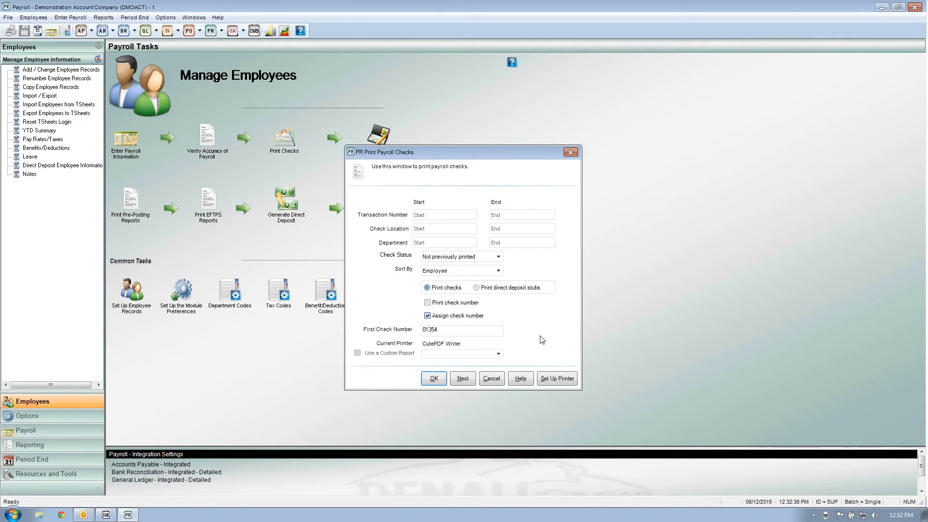
# - Continue past the check register, pre-posting, EFTPS and direct deposit windows to payroll posting, without generating any output
pyautogui.click(458, 378)
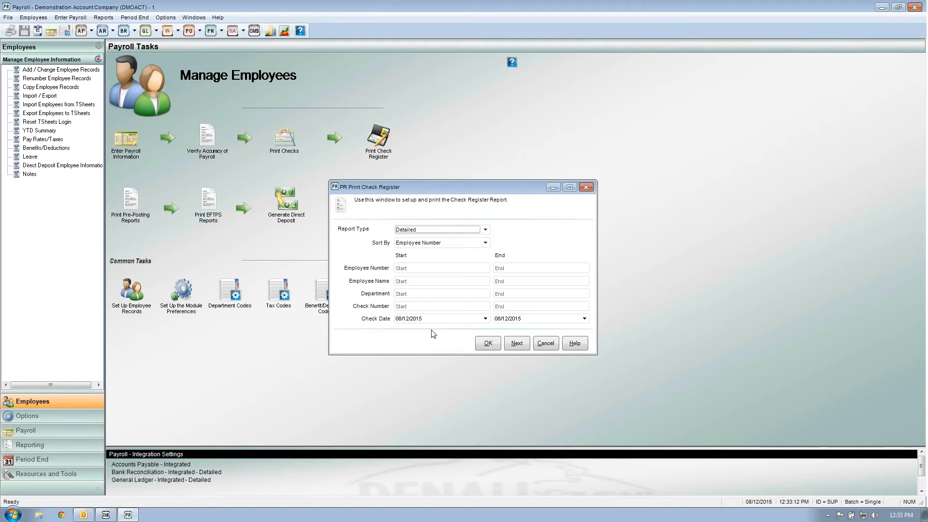
pyautogui.click(515, 344)
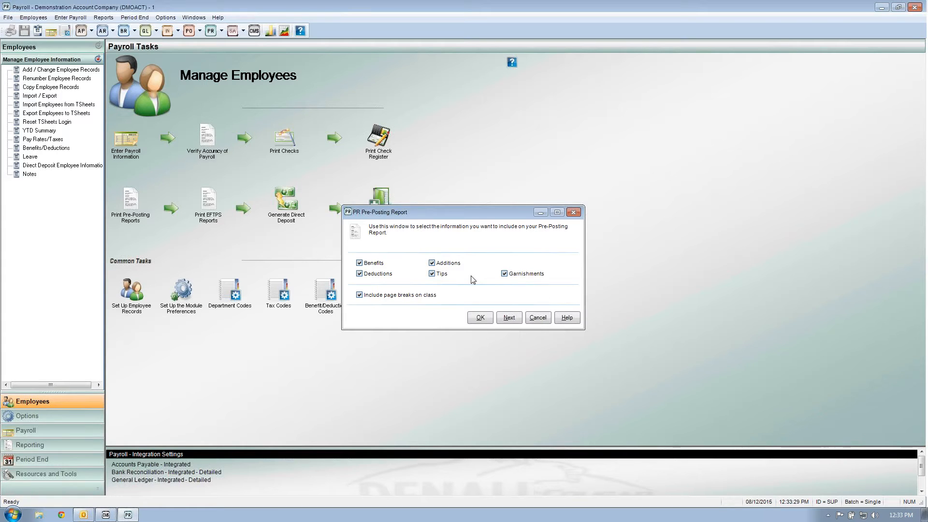
pyautogui.click(506, 317)
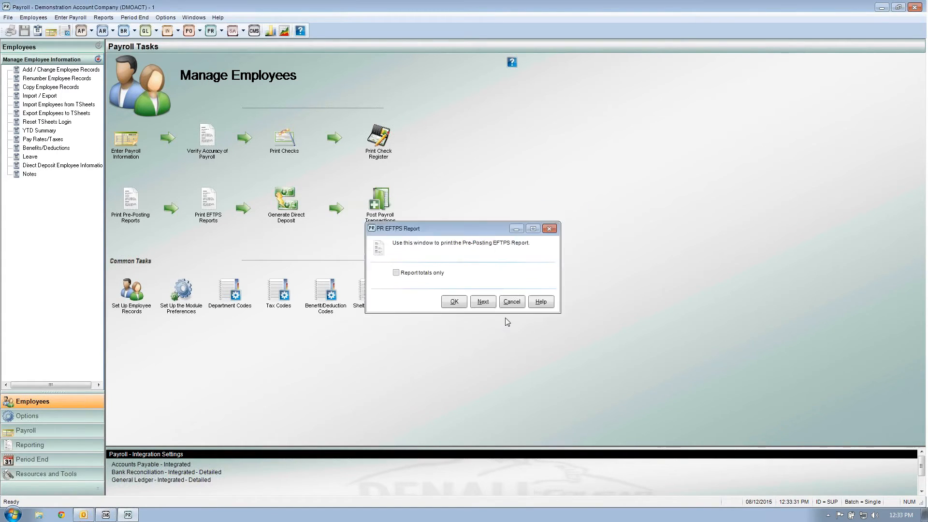
pyautogui.click(483, 301)
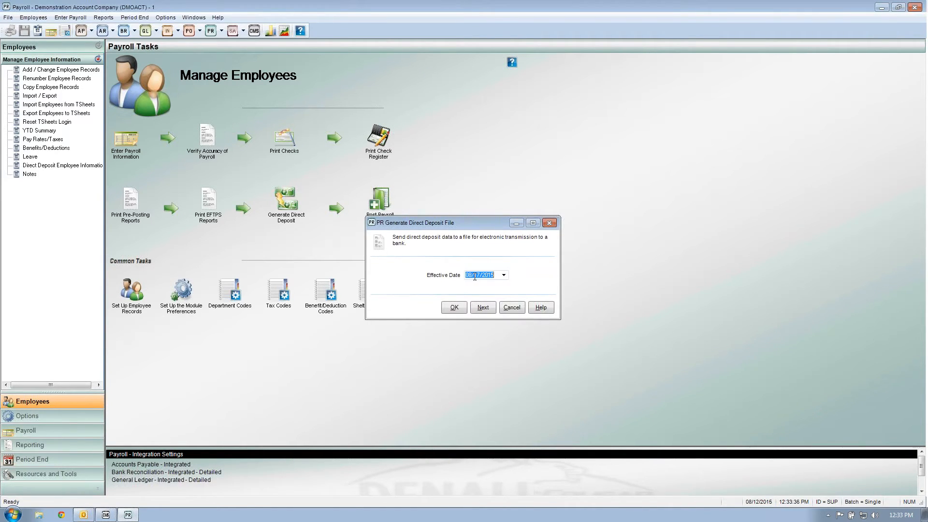
pyautogui.click(485, 308)
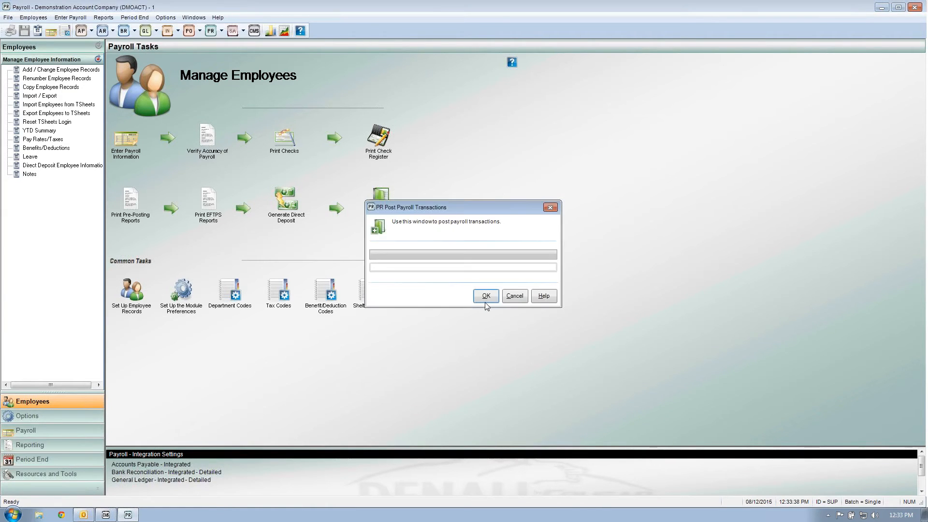
# - Post the payroll transactions despite the unprinted checks, and skip the posting audit report
pyautogui.click(485, 301)
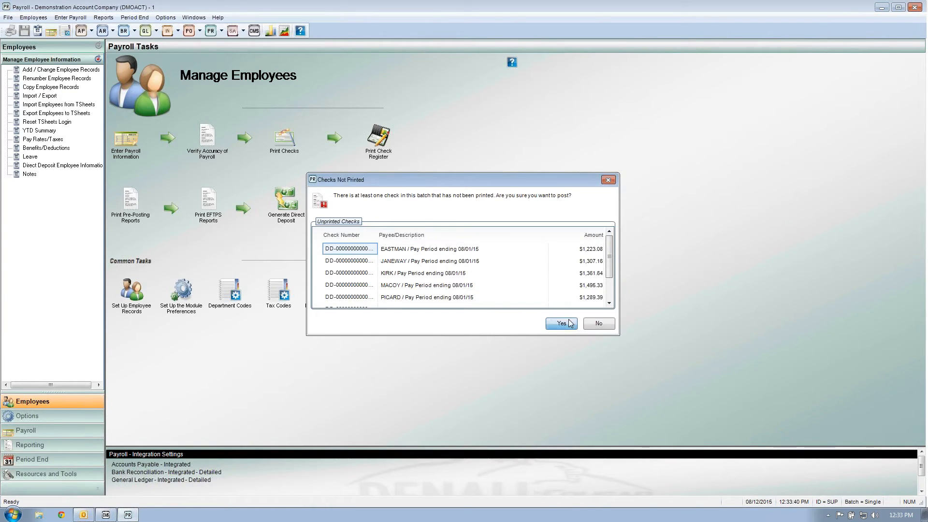
pyautogui.press('Return')
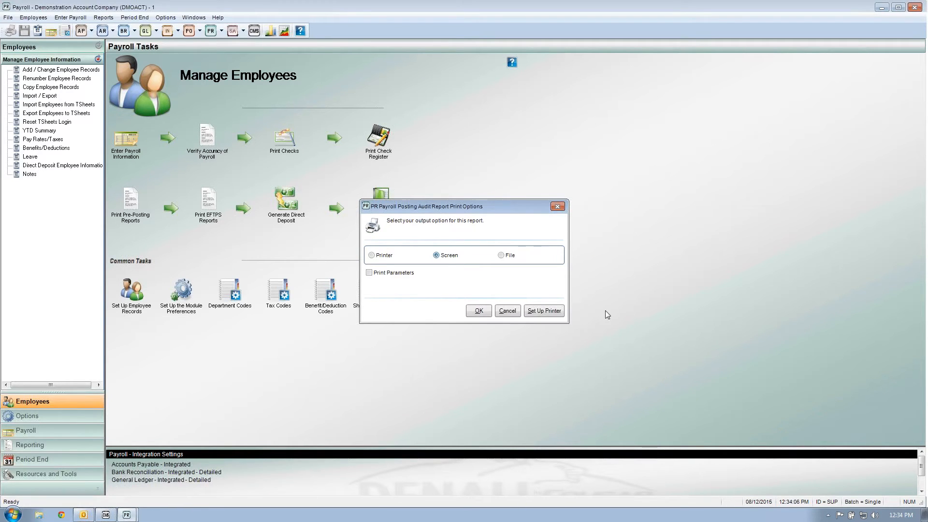
pyautogui.click(506, 312)
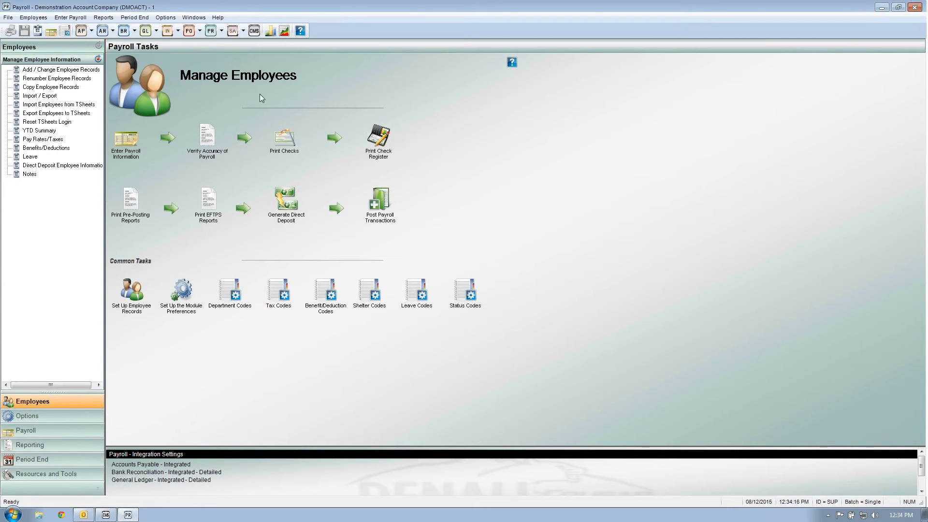
# - Display the federal 2015 941/Schedule B/941-V Report for the 2nd Quarter of 2015
pyautogui.click(103, 18)
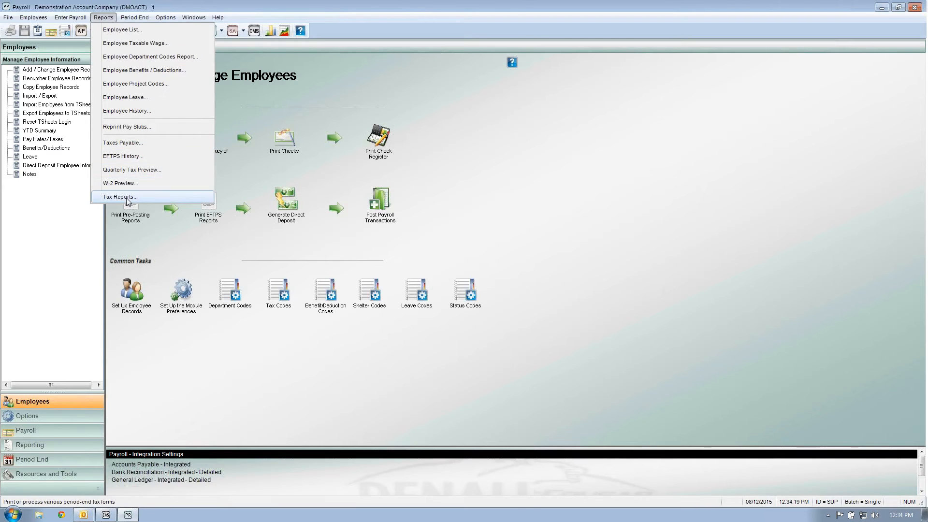
pyautogui.click(147, 196)
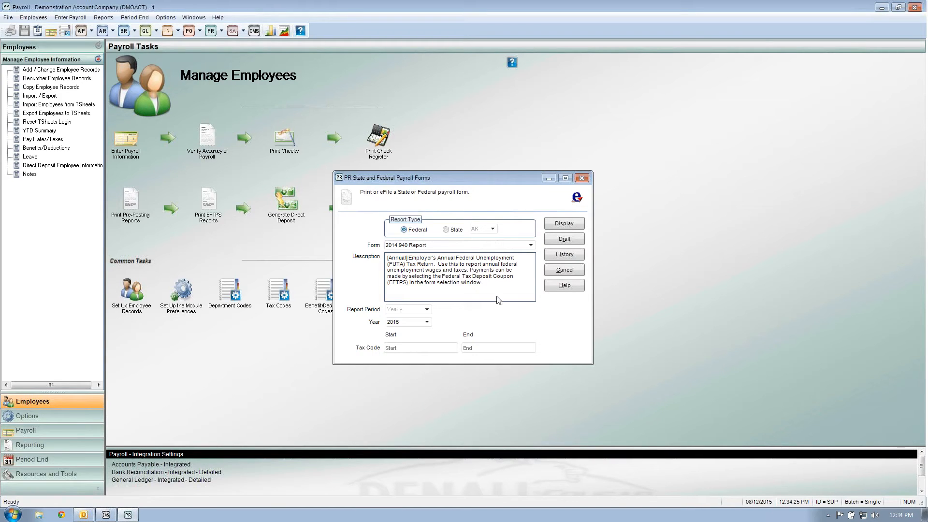
pyautogui.click(530, 245)
pyautogui.scroll(-2, 449, 278)
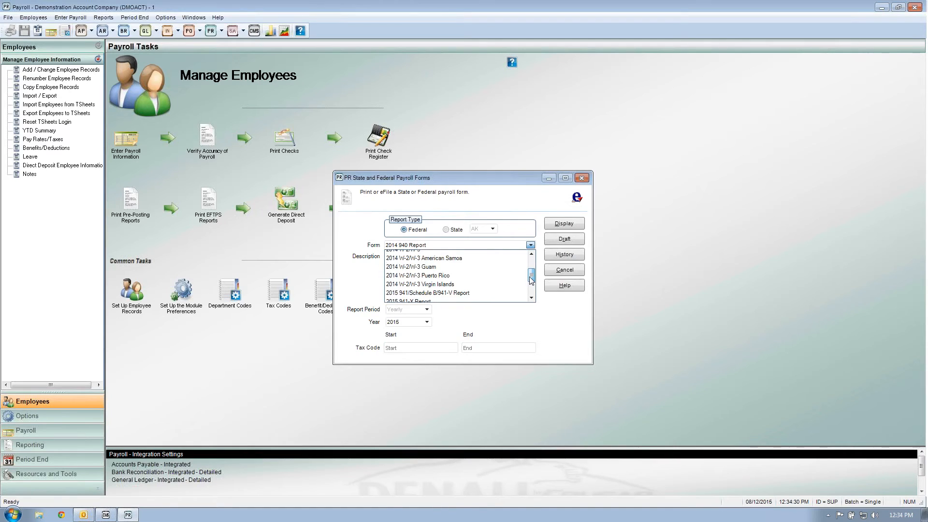
pyautogui.click(468, 285)
pyautogui.click(507, 310)
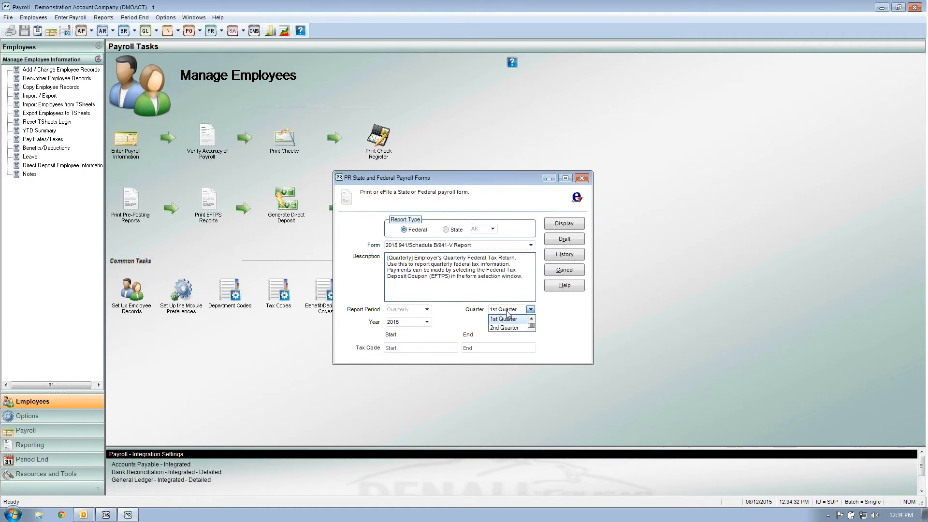
pyautogui.click(504, 328)
pyautogui.click(573, 225)
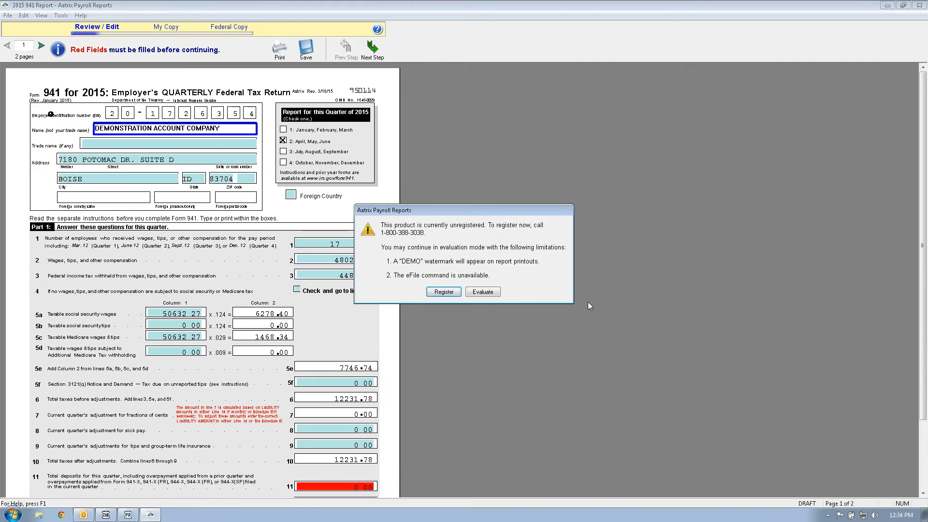
# - Continue in evaluation mode and examine the wages, withheld income tax and quarterly deposits fields on page 1 of the 941
pyautogui.click(482, 292)
pyautogui.click(528, 325)
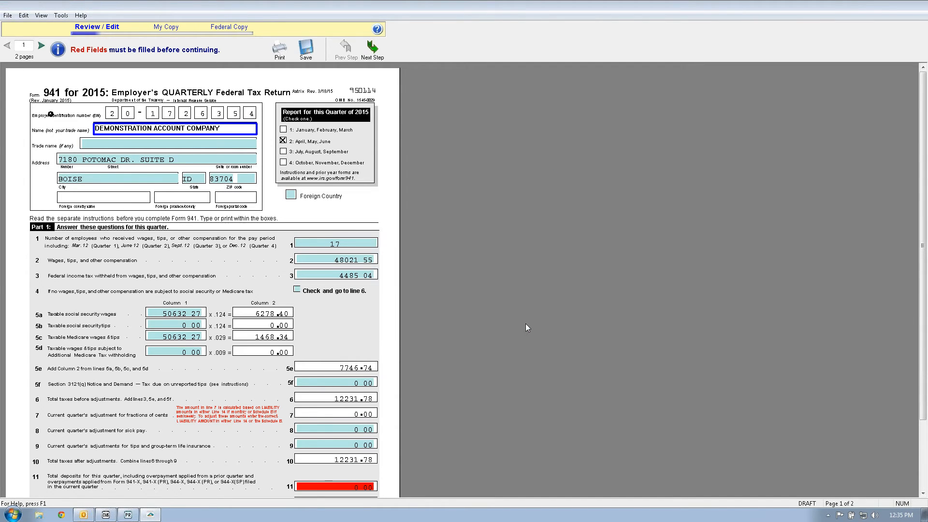
pyautogui.click(483, 272)
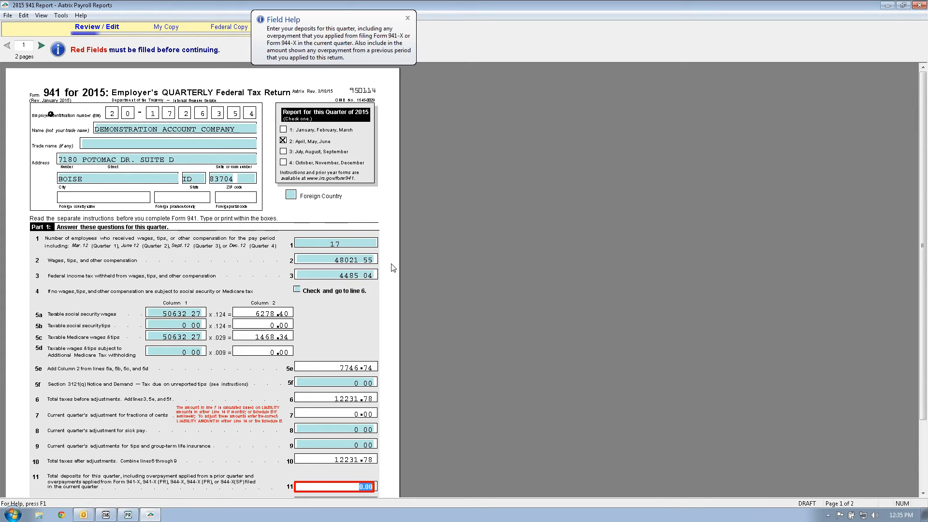
pyautogui.click(366, 266)
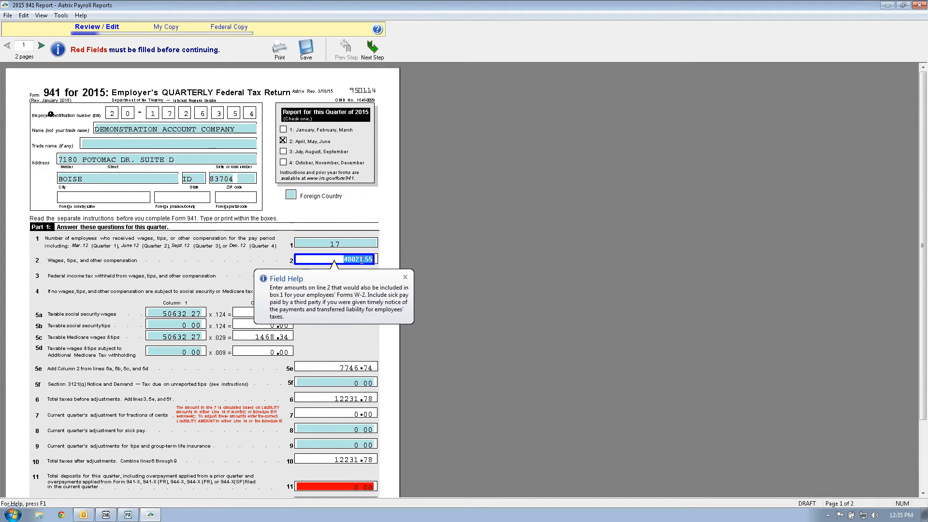
pyautogui.press('Tab')
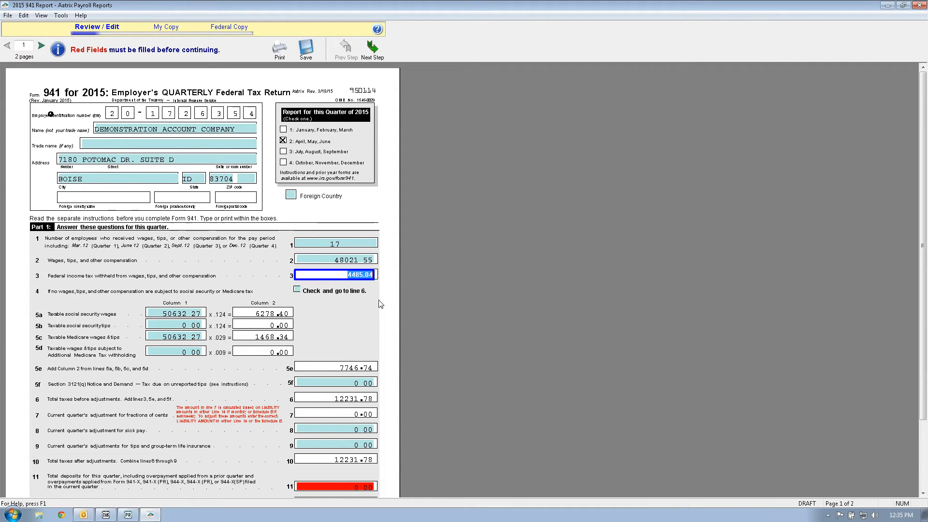
pyautogui.scroll(-1, 453, 402)
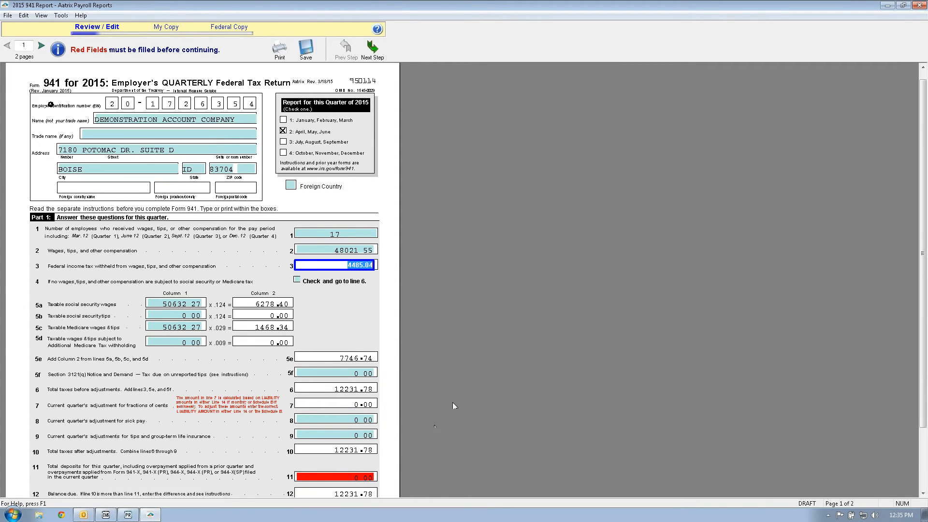
pyautogui.click(364, 477)
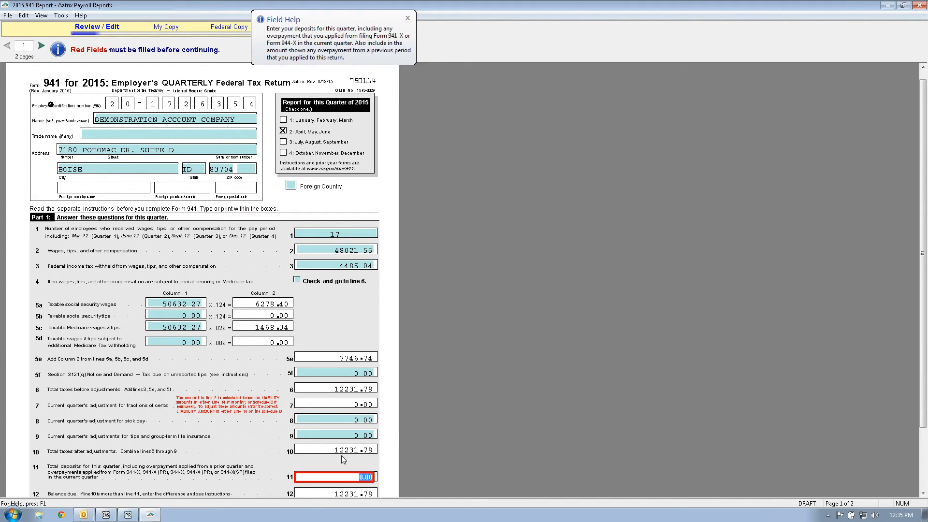
# - On page 2 of the 941, mark the monthly schedule depositor option, switch to semiweekly depositor, and accept completing Schedule B
pyautogui.click(41, 46)
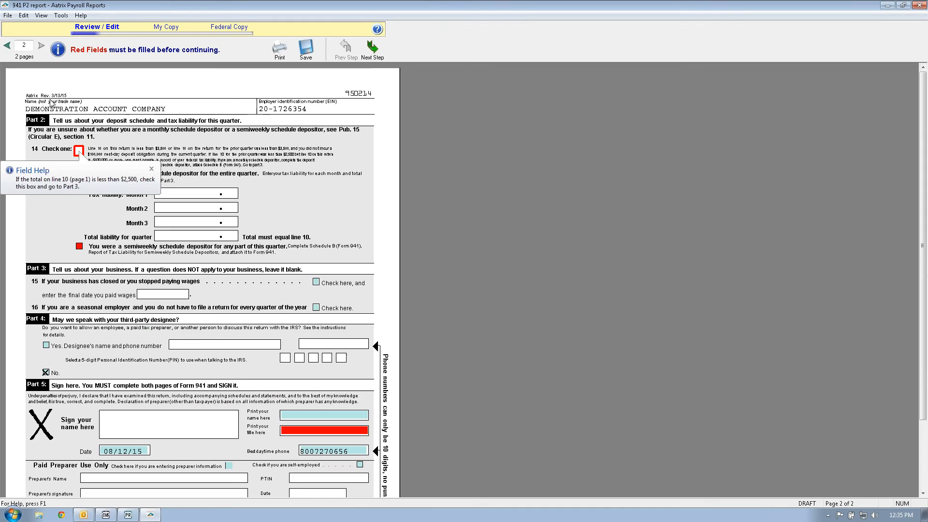
pyautogui.click(151, 168)
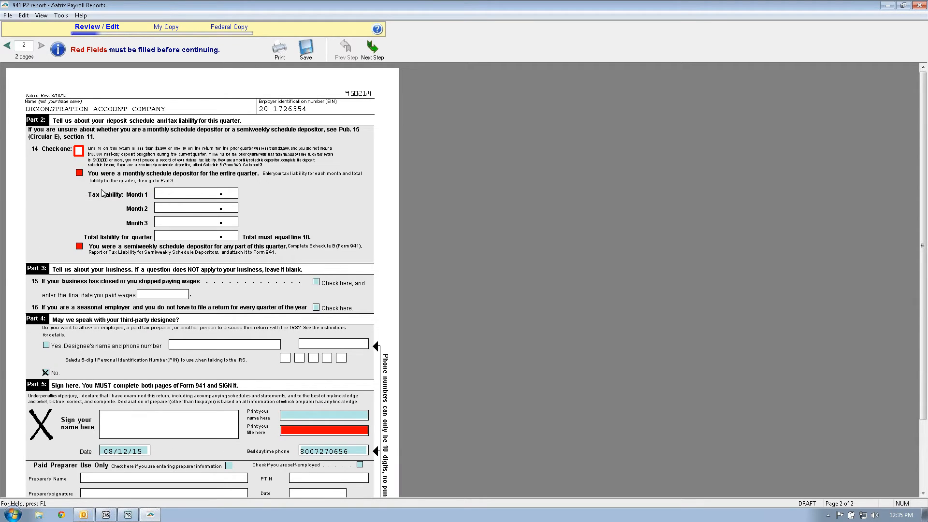
pyautogui.click(80, 174)
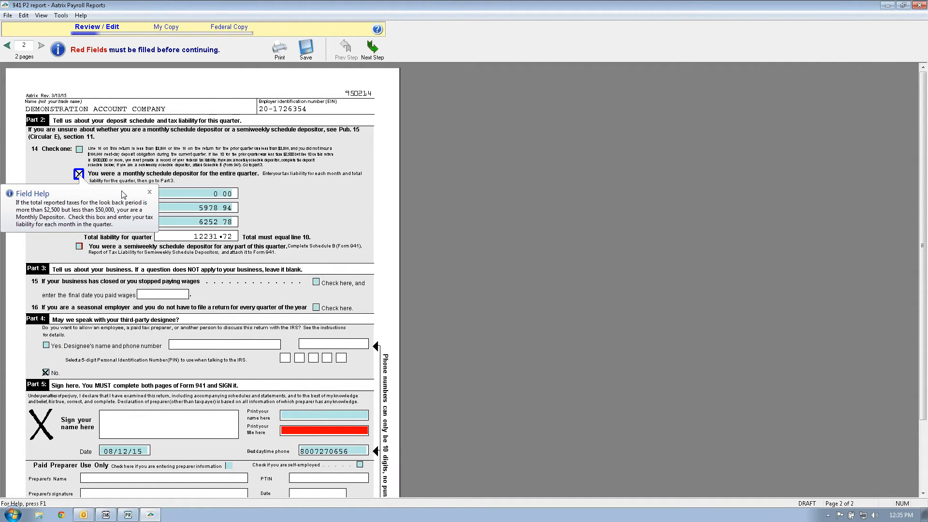
pyautogui.click(149, 192)
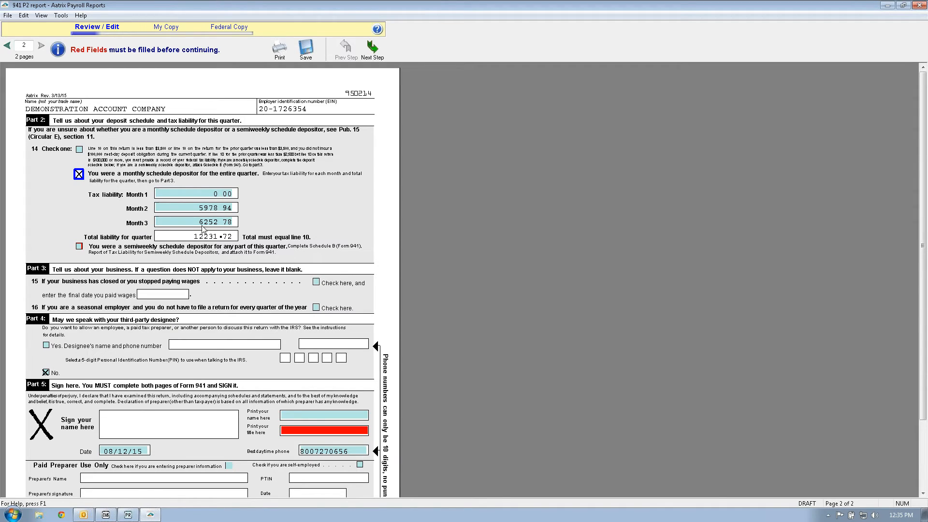
pyautogui.click(80, 247)
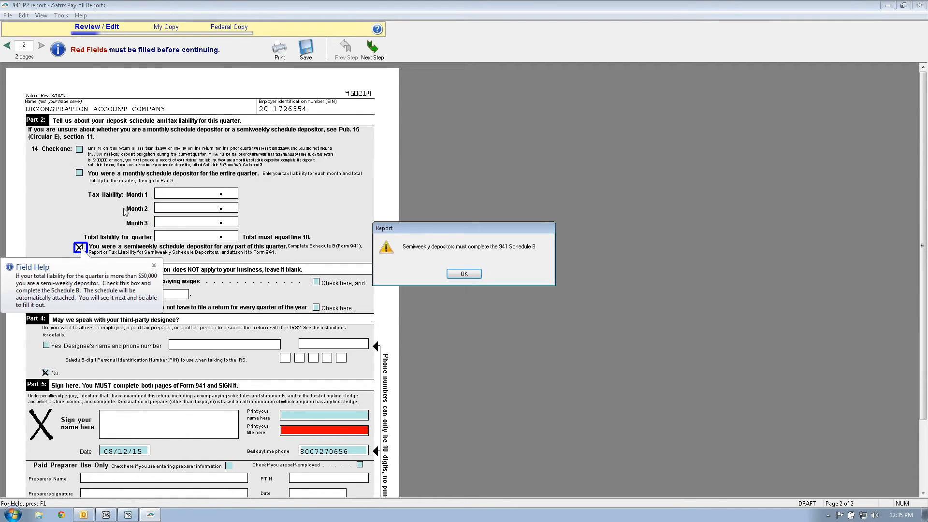
pyautogui.click(464, 273)
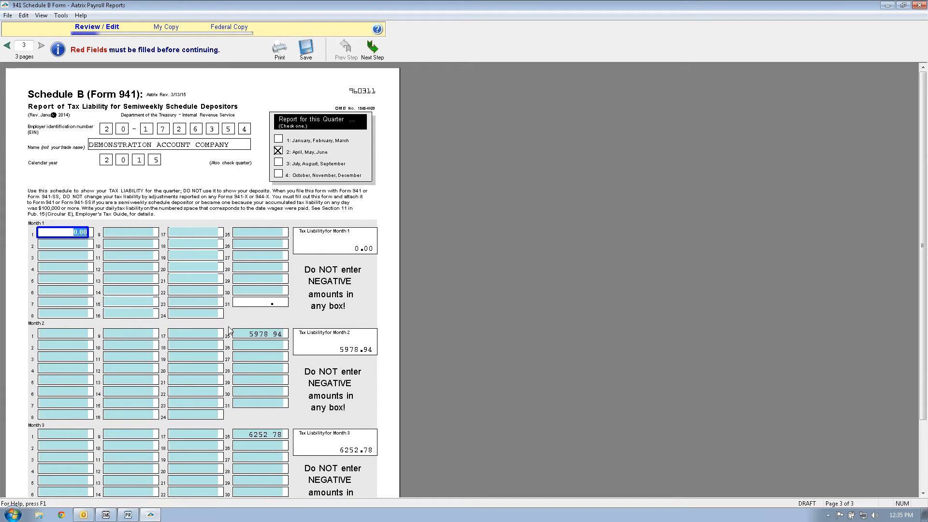
# - Close the 941 report without saving the changes and leave the State and Federal Payroll Forms window
pyautogui.click(919, 4)
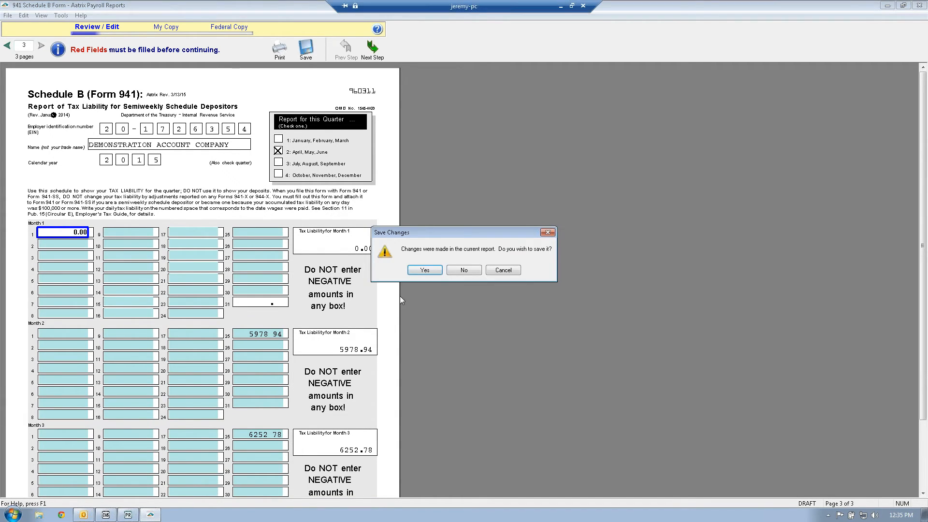
pyautogui.click(464, 271)
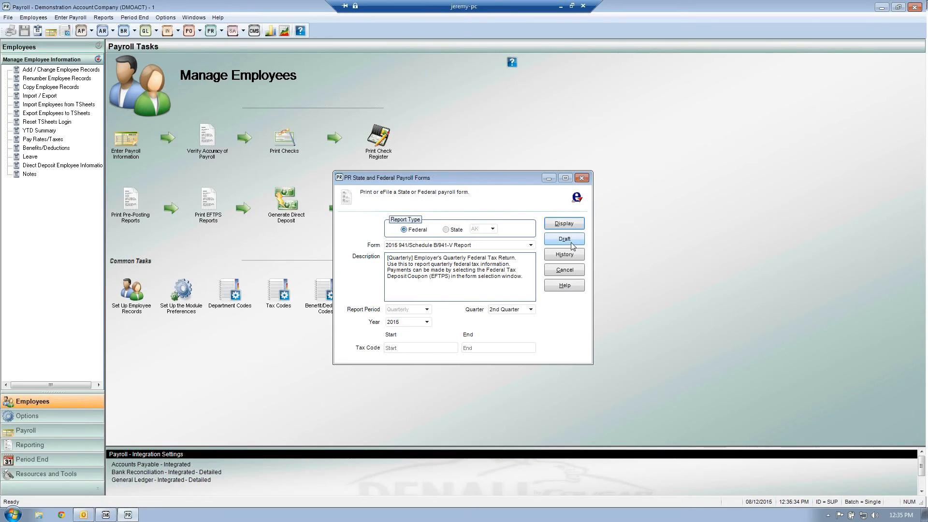
pyautogui.click(569, 271)
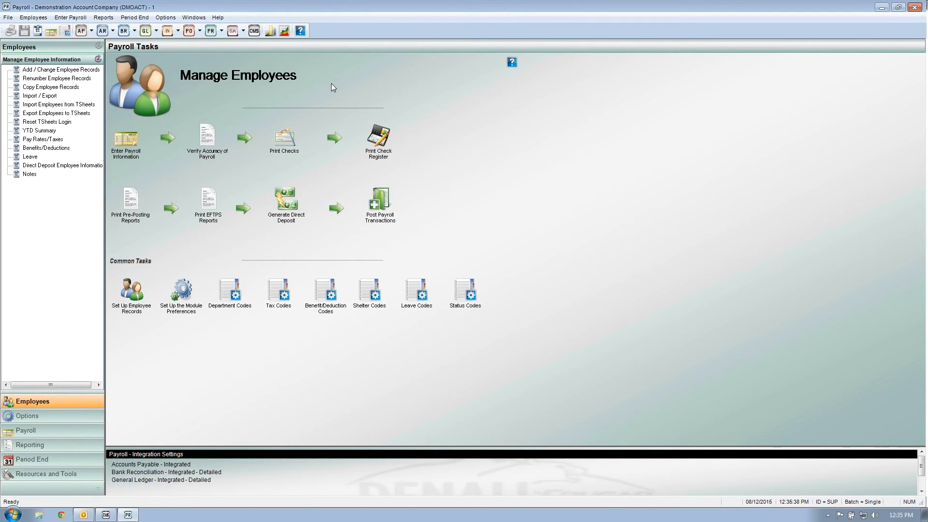
pyautogui.click(73, 17)
pyautogui.click(106, 20)
pyautogui.click(108, 22)
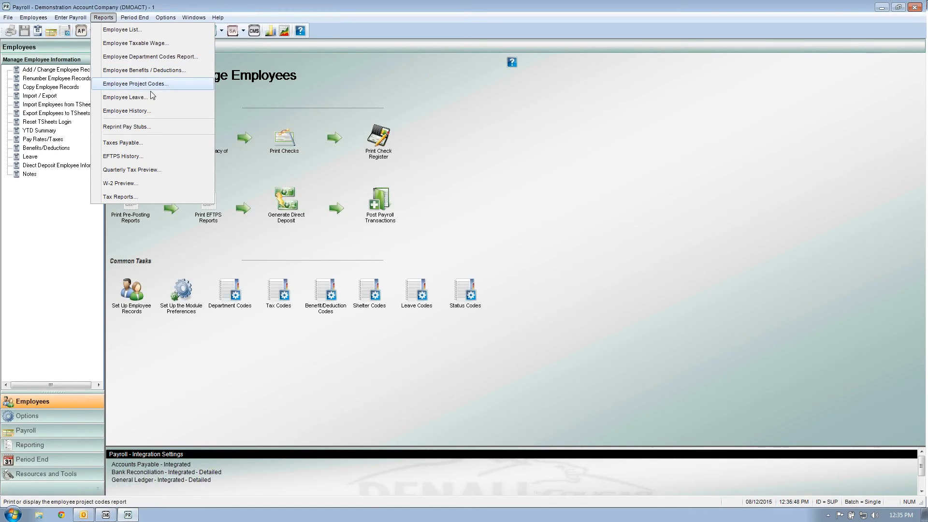
pyautogui.click(628, 273)
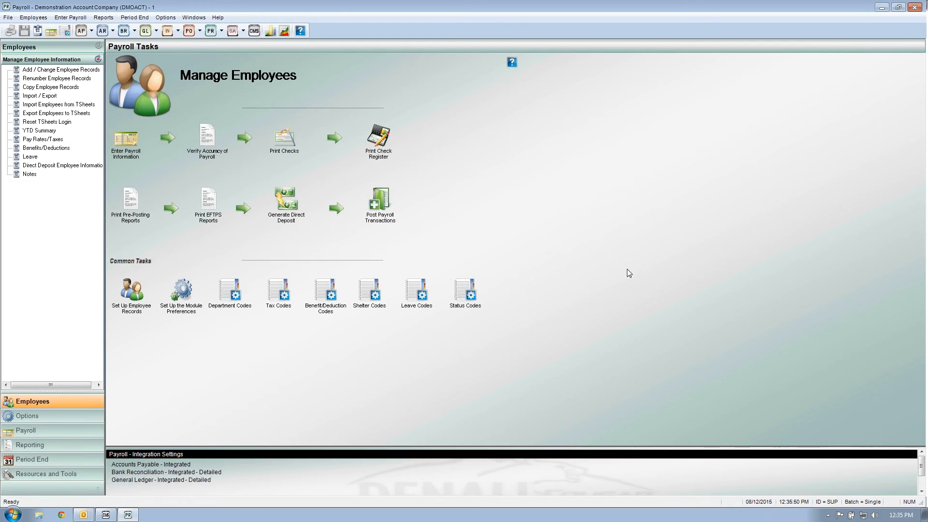
# - Switch to the PowerPoint slide show at the "Denali Payroll – Payroll Made Easy" slide
pyautogui.hotkey('alt', 'Tab')
pyautogui.hotkey('alt', 'Tab')
pyautogui.hotkey('alt', 'Tab')
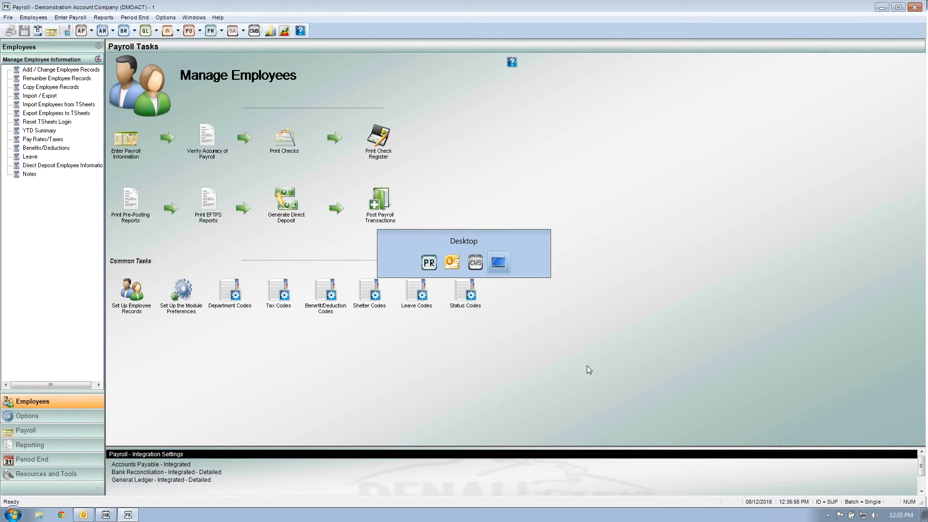
pyautogui.hotkey('alt', 'Tab')
pyautogui.hotkey('alt', 'Tab')
pyautogui.hotkey('alt', 'Tab')
pyautogui.hotkey('alt', 'Tab')
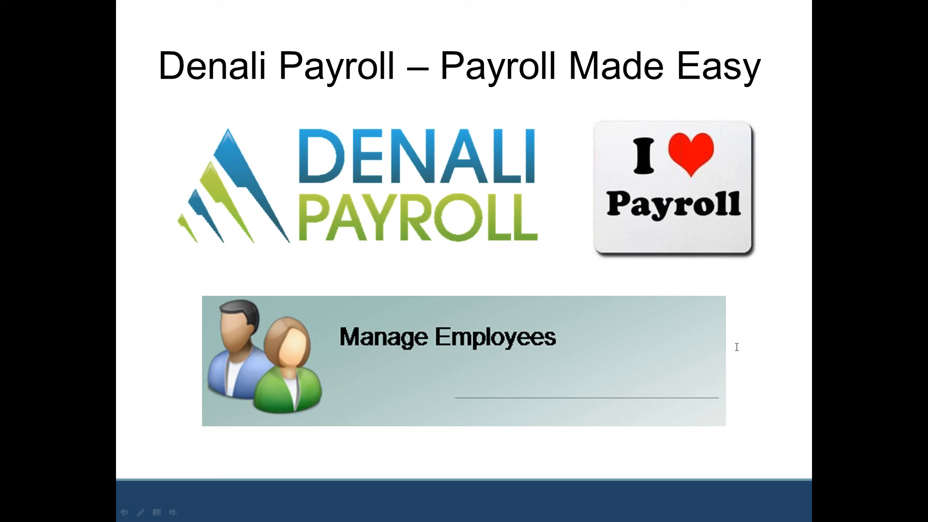
pyautogui.click(924, 385)
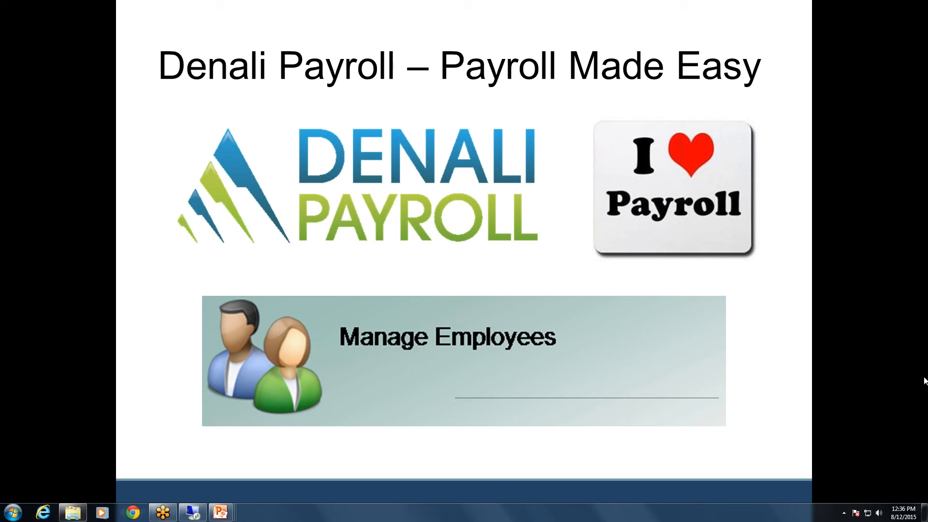